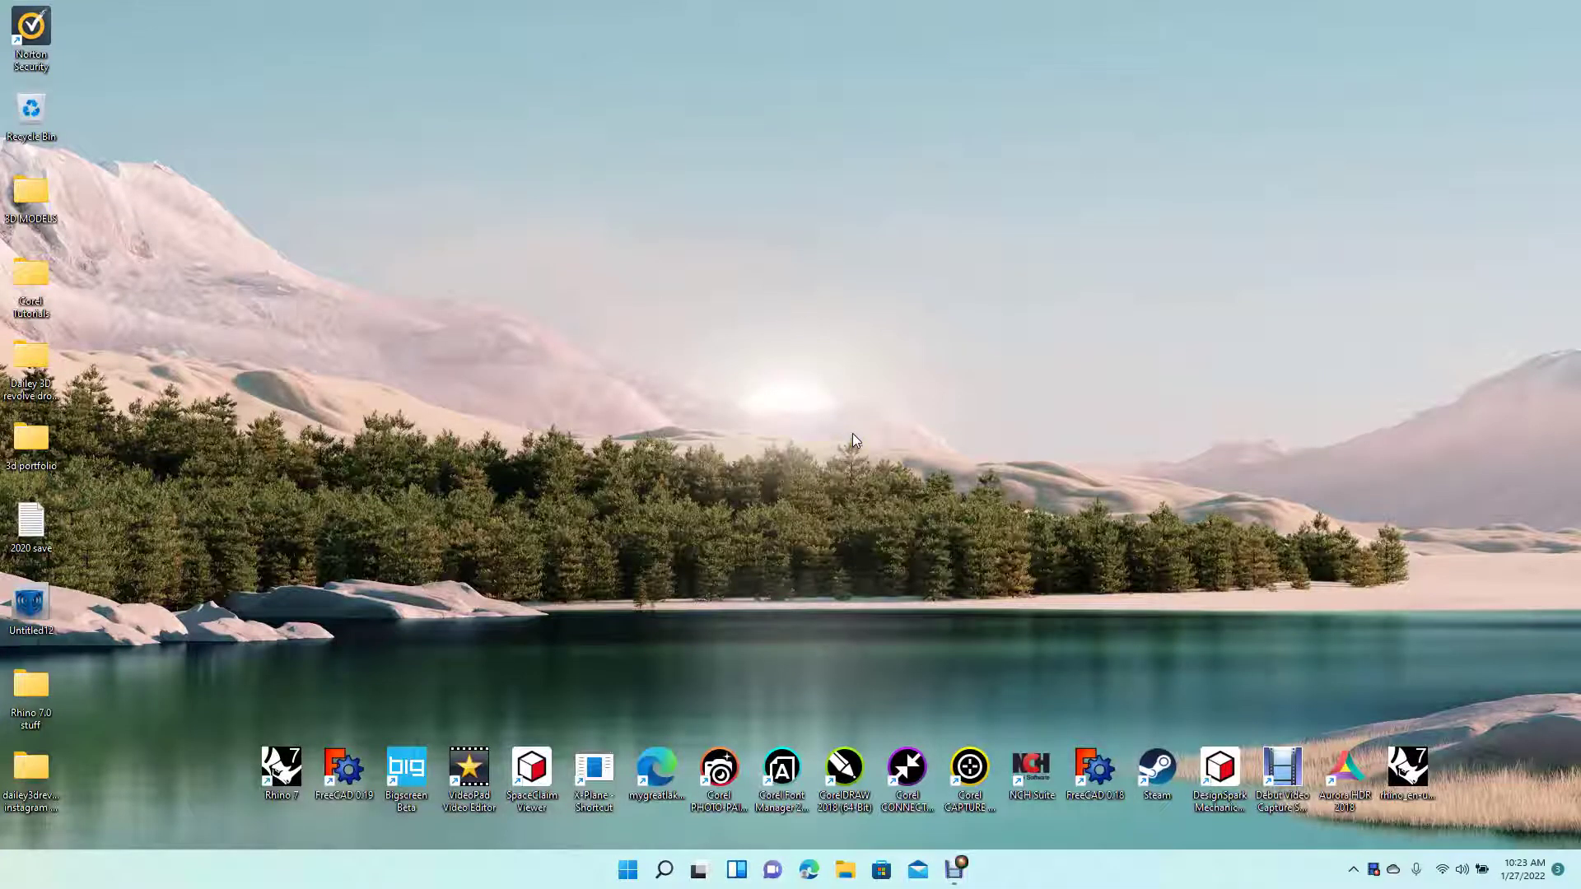
Launch DesignSpark Mechanical and create a new empty design document, Design2
double_click(1221, 770)
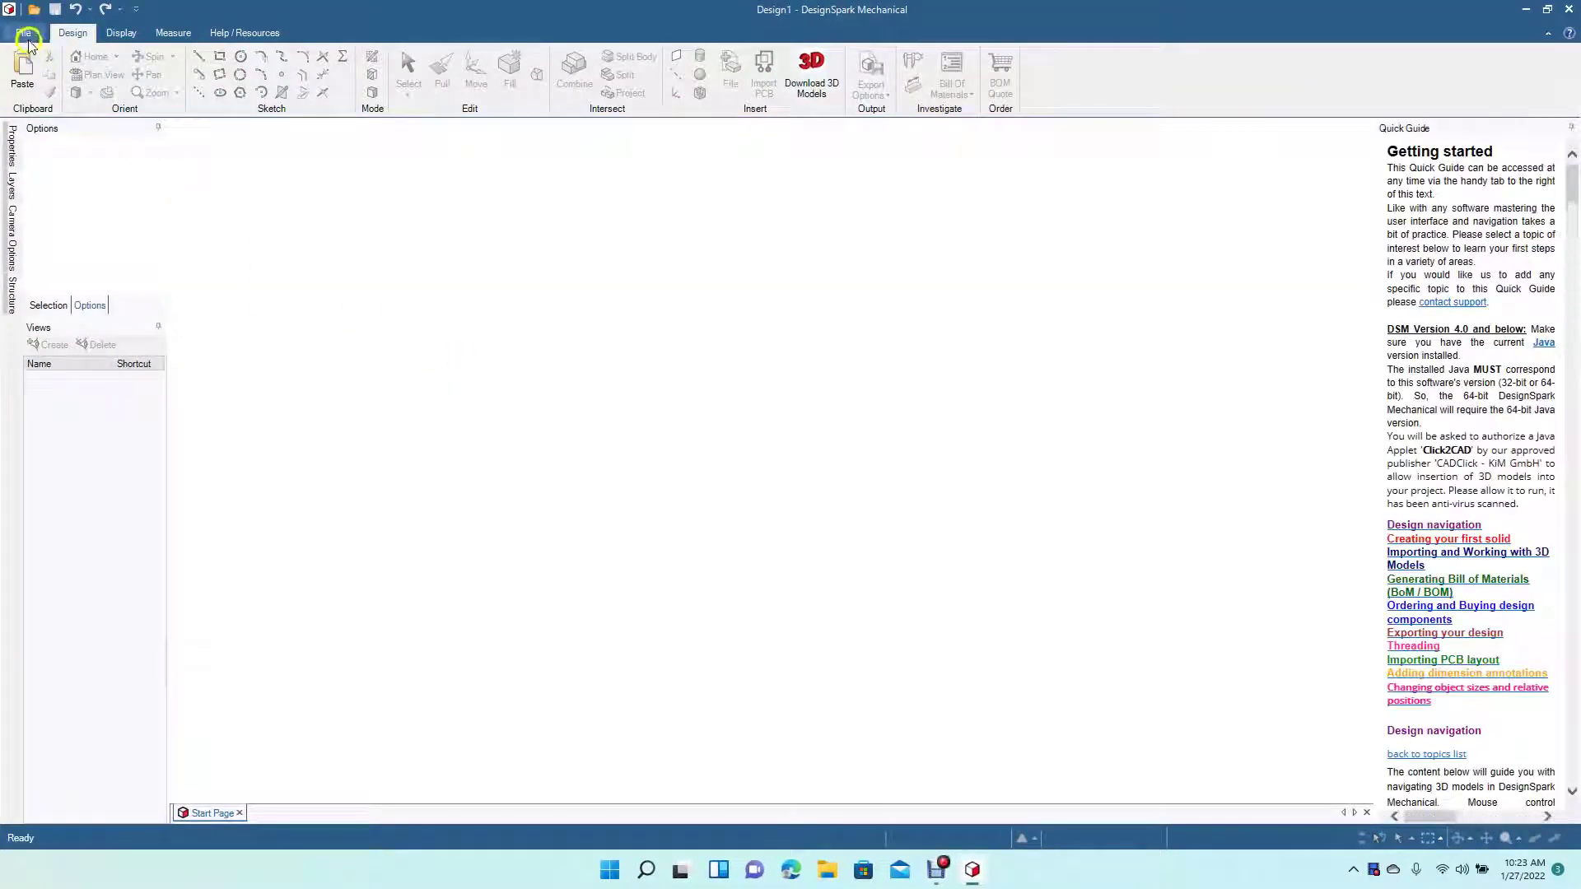
left_click(23, 32)
left_click(41, 64)
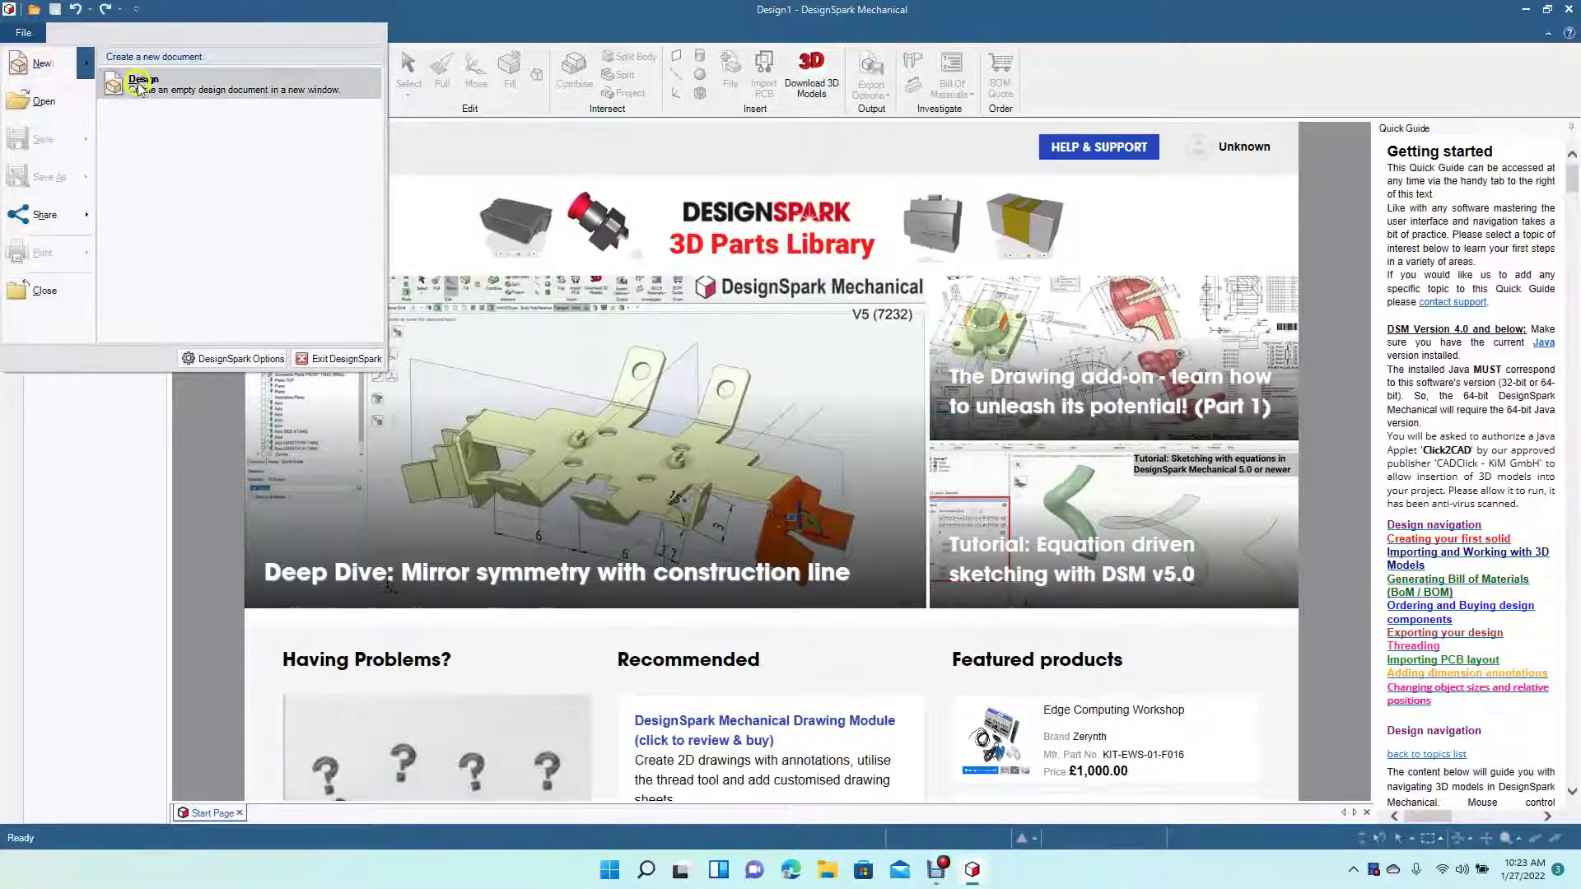
left_click(144, 82)
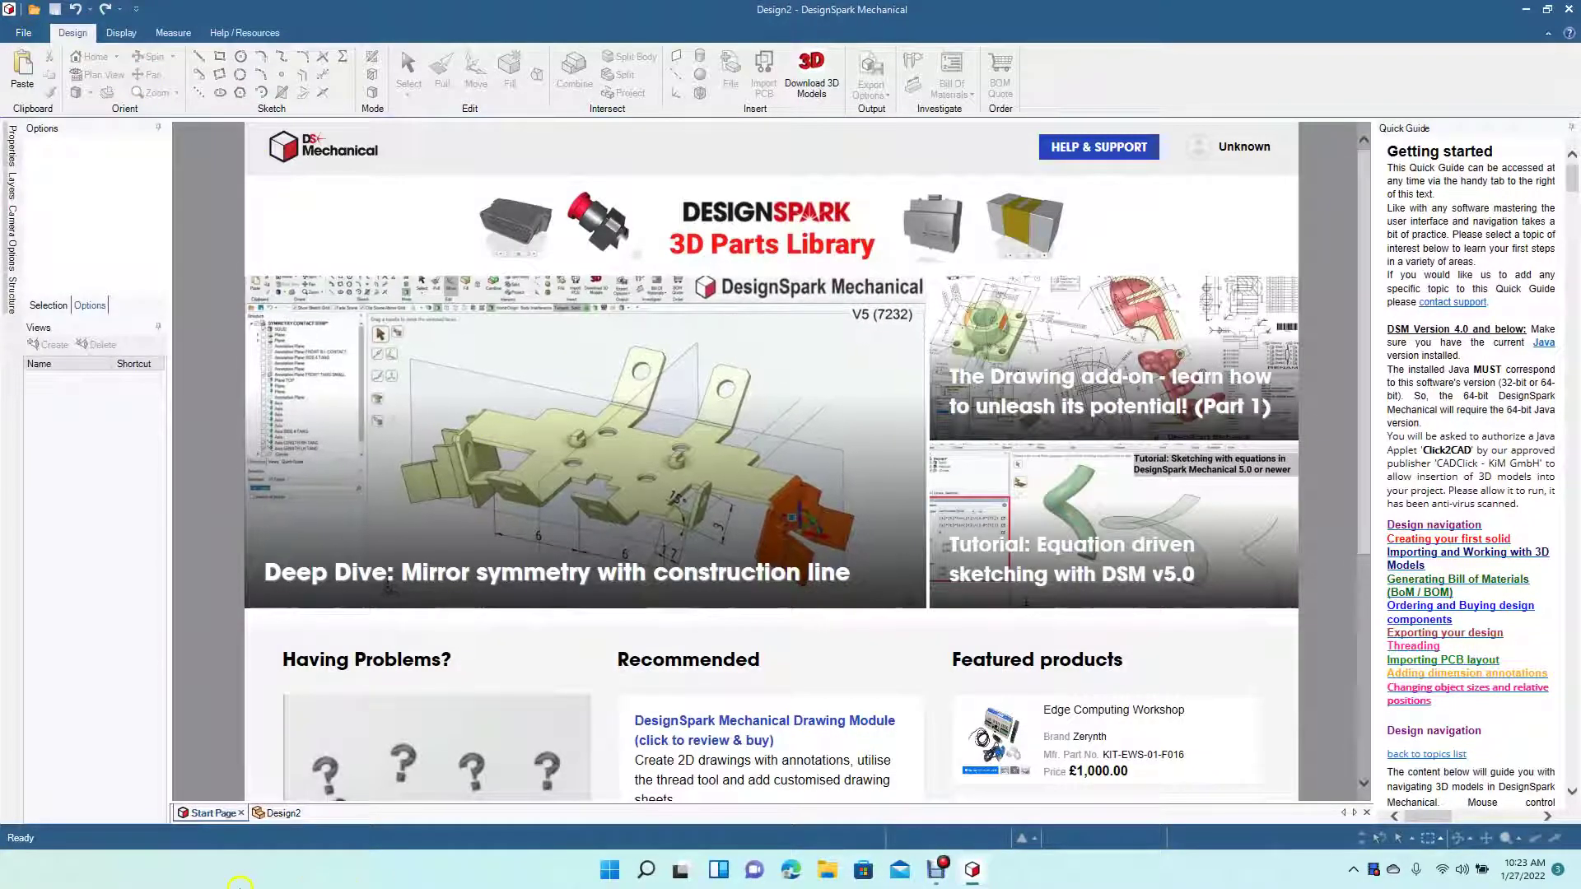
left_click(274, 818)
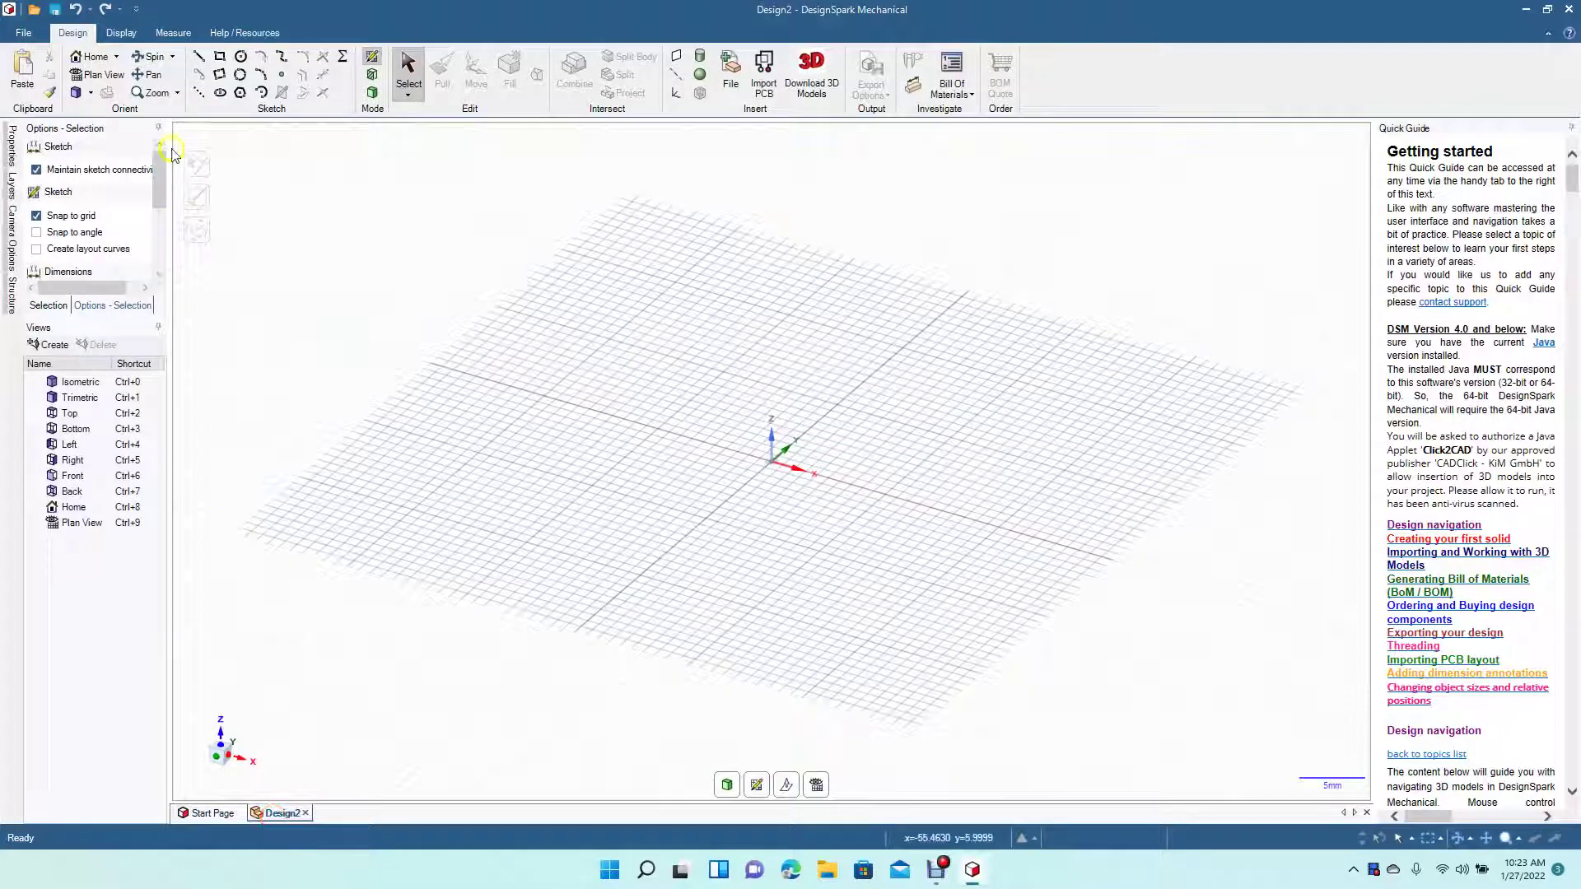
Sketch a 10 mm diameter circle centred on the grid origin
left_click(242, 57)
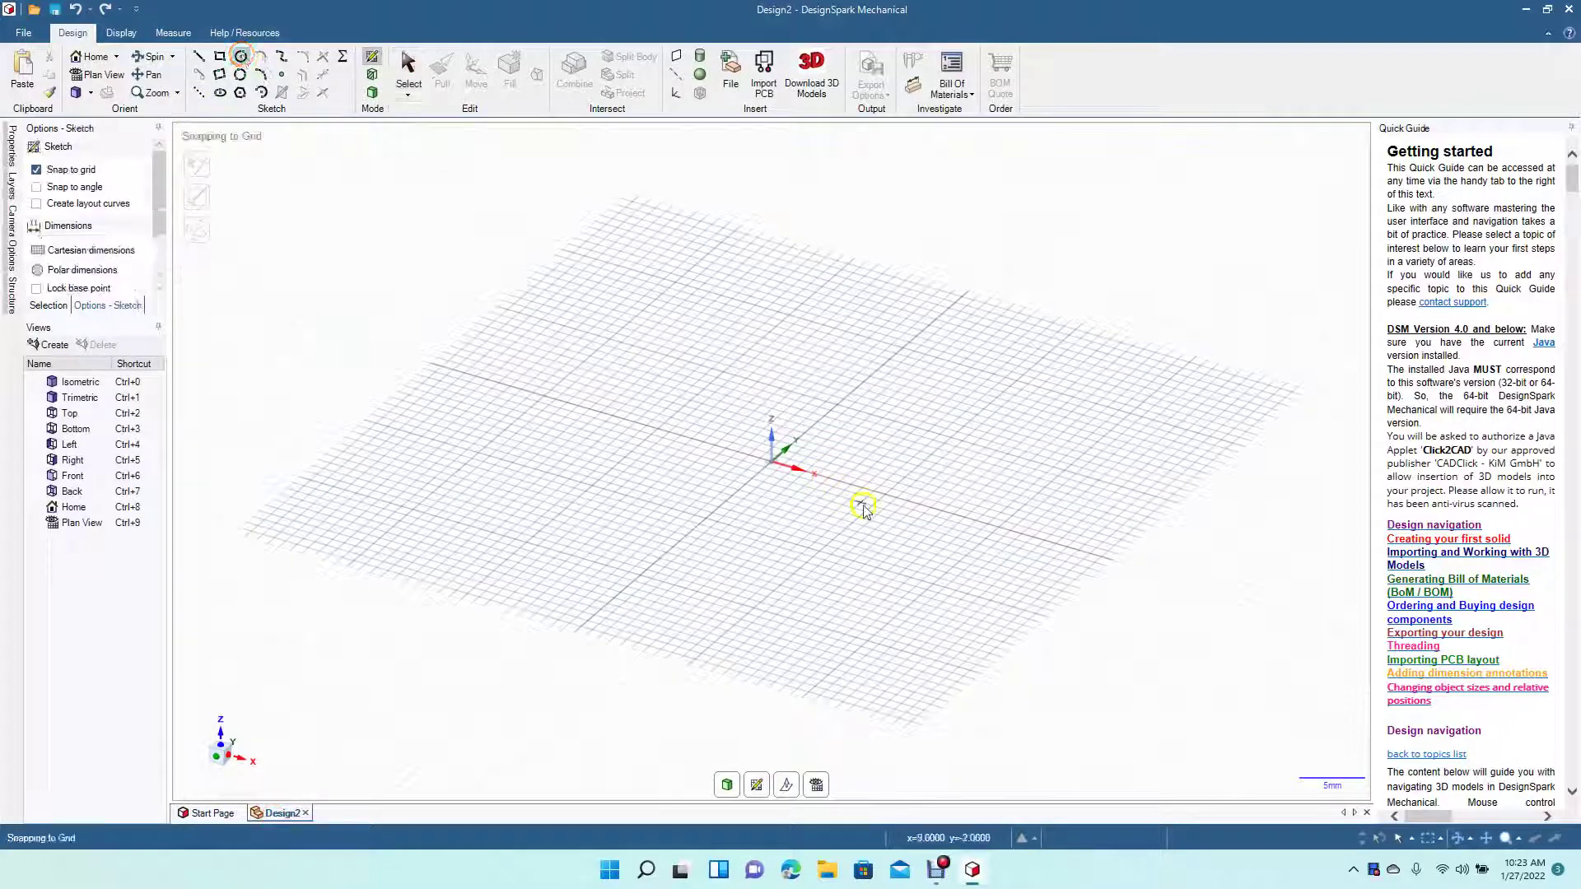
left_click(767, 463)
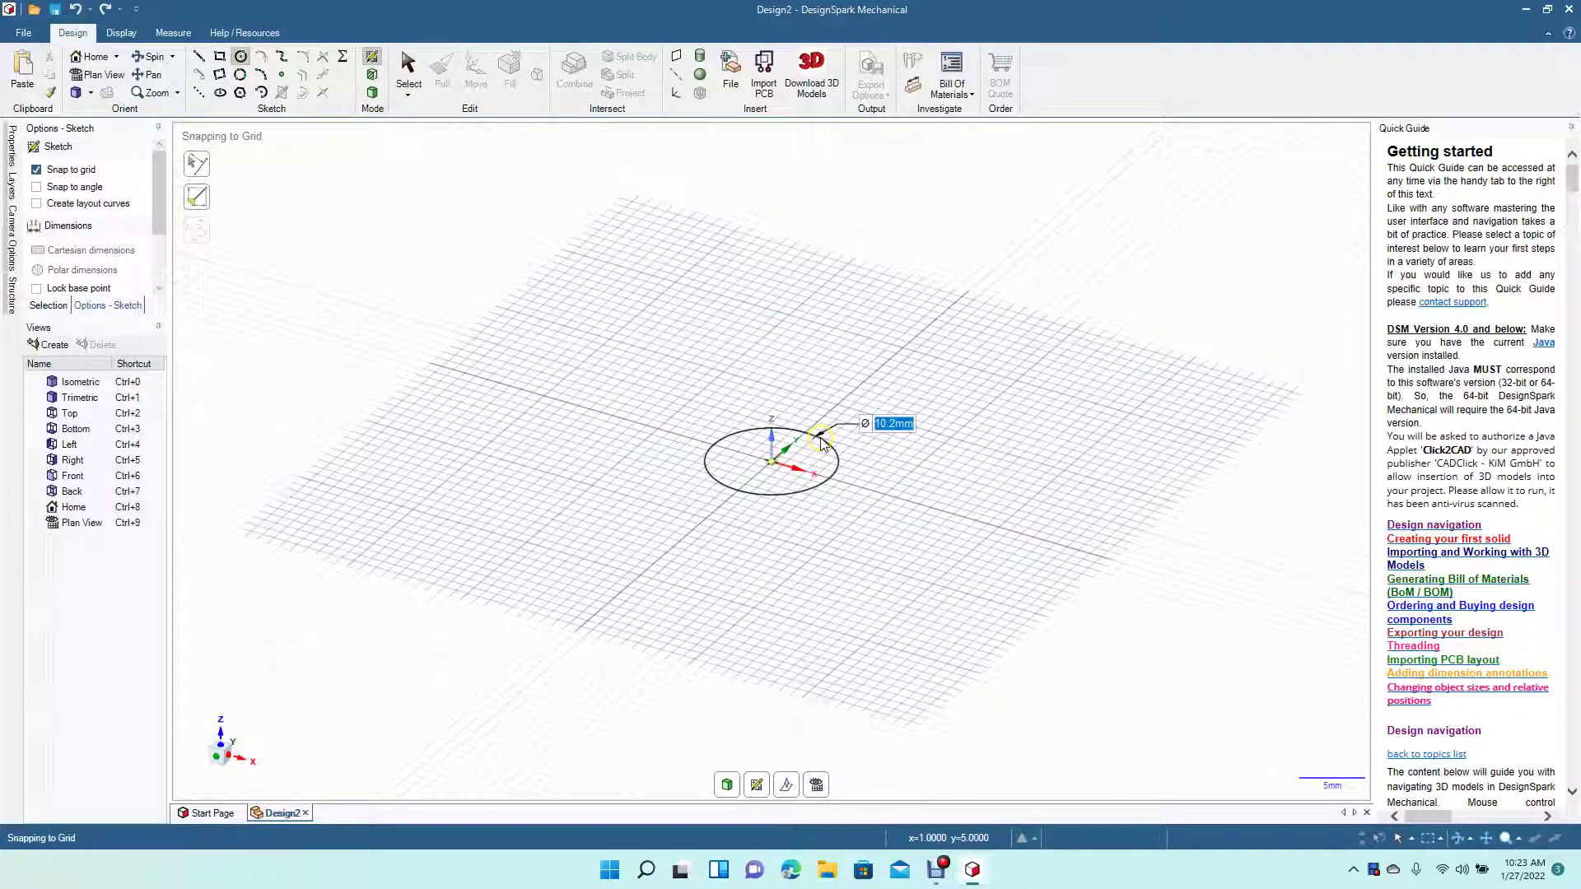
type("10")
key("Return")
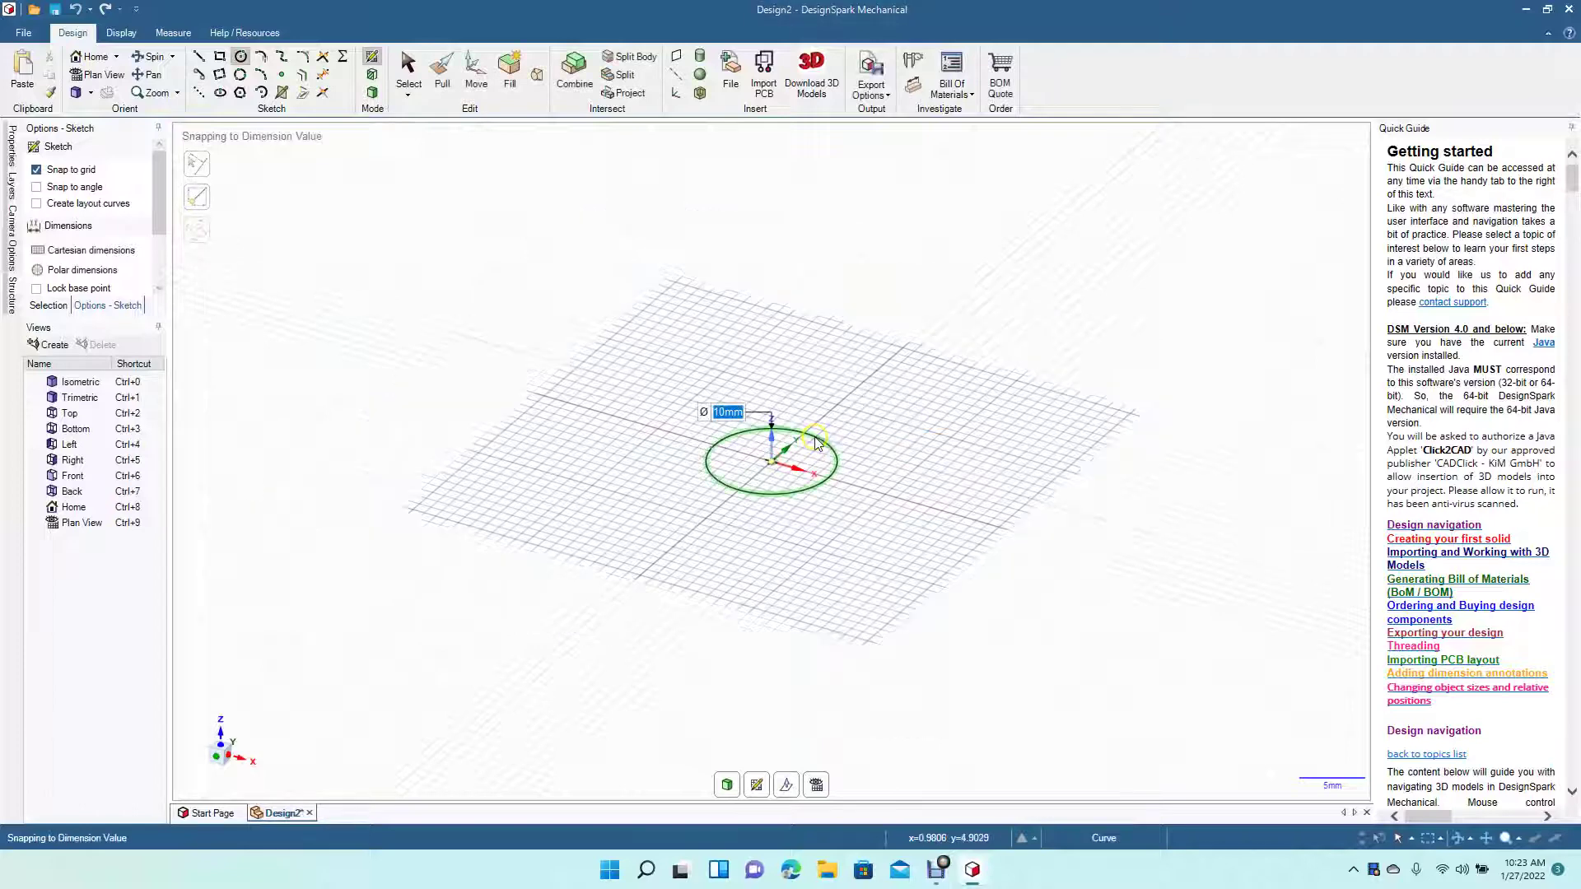
left_click(443, 74)
Pull the circle into a 20 mm tall cylinder and select its central axis
left_click_drag(743, 463, 754, 138)
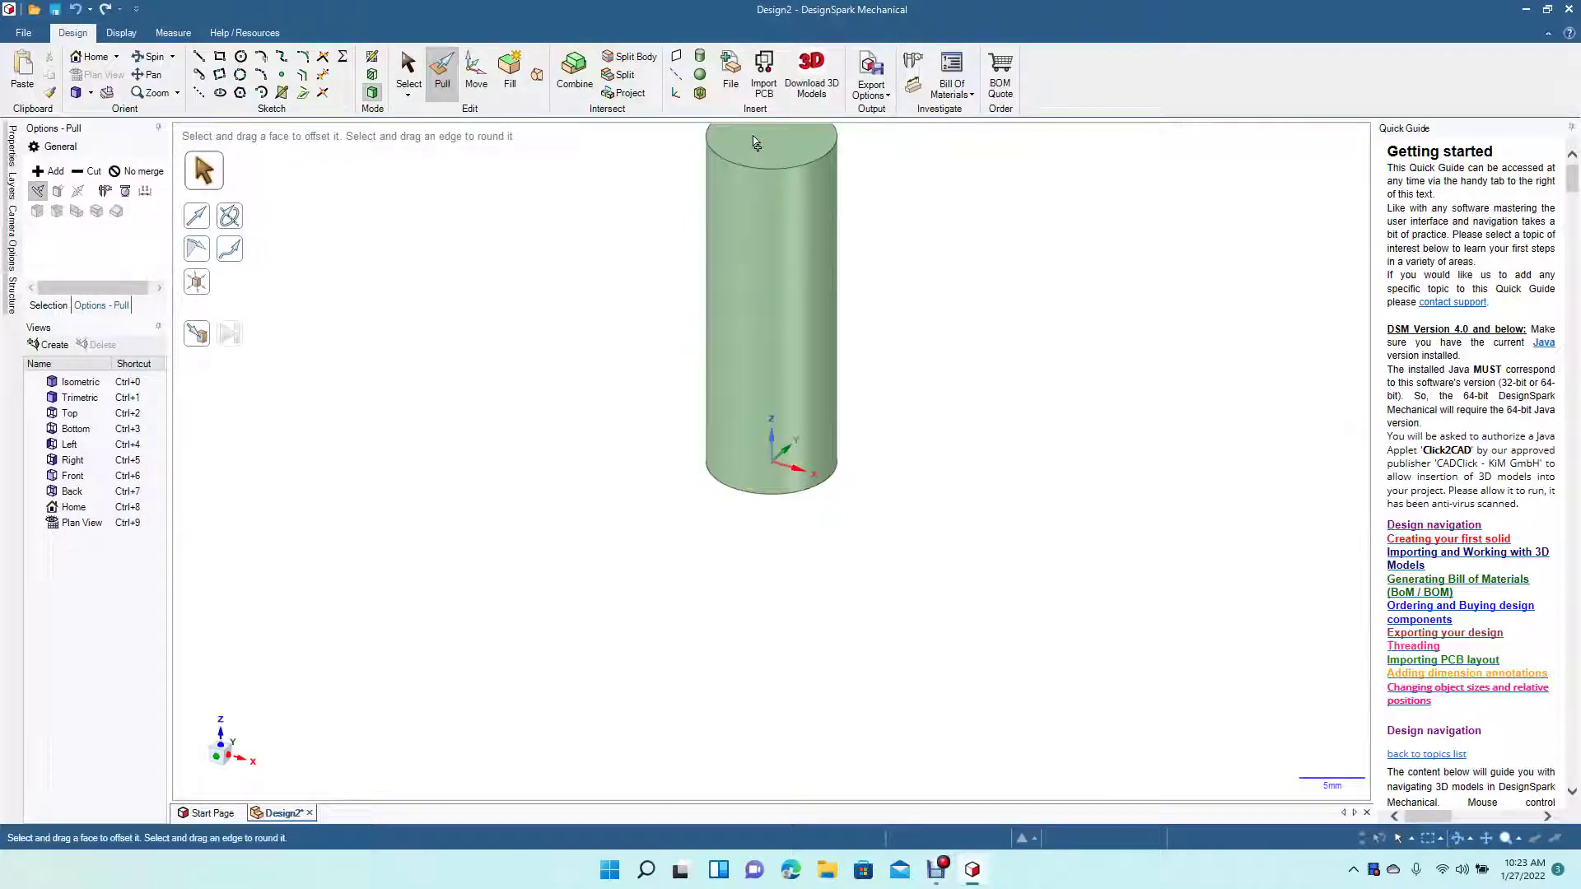
key("ctrl+z")
left_click(746, 480)
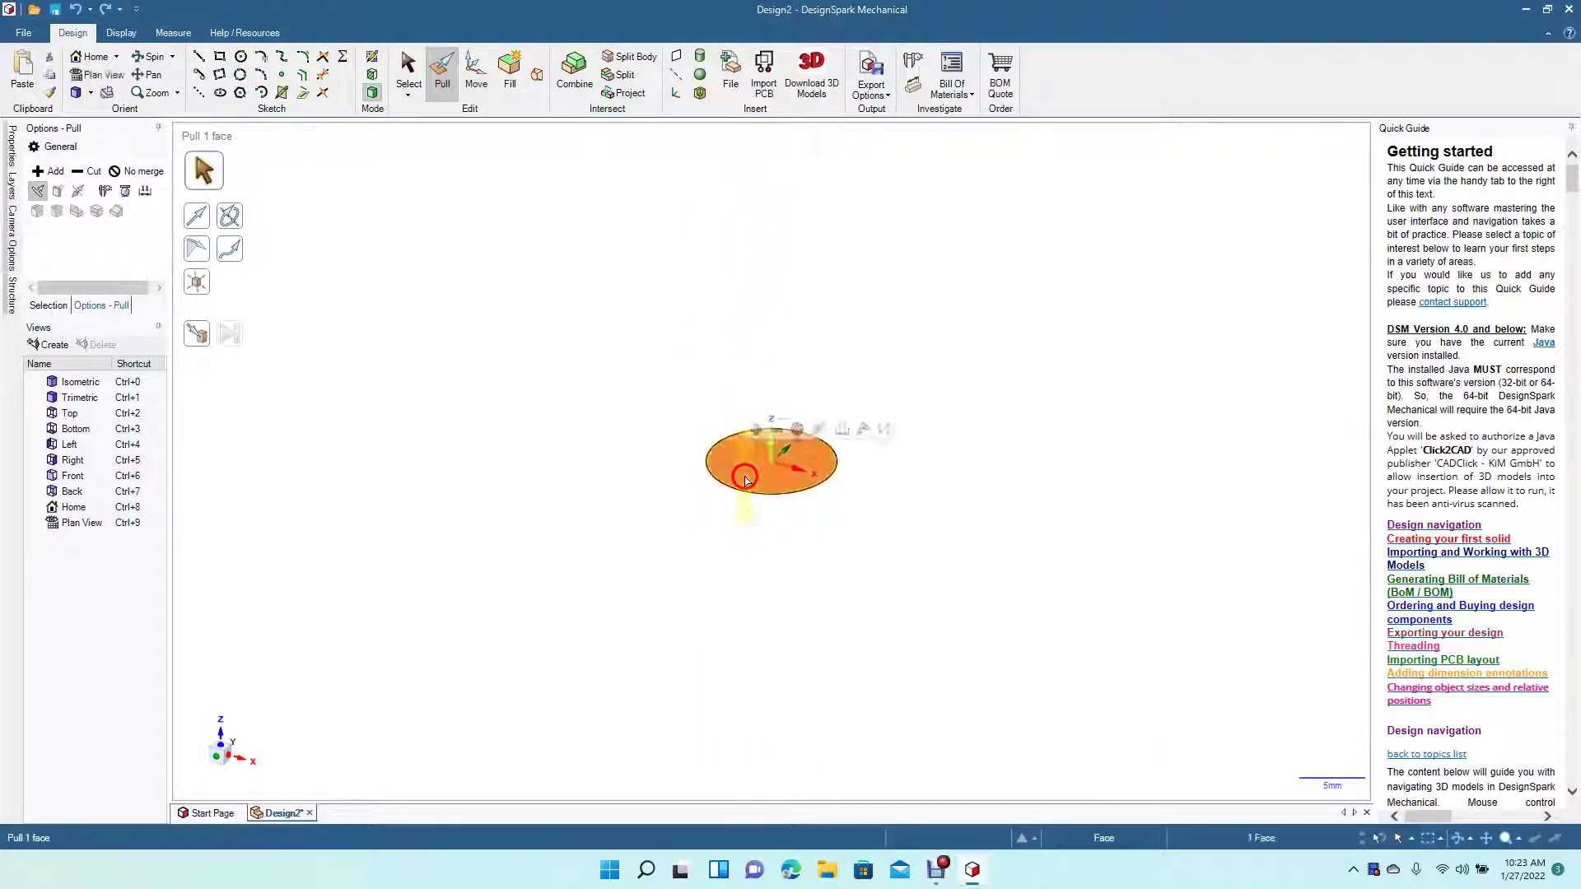
left_click_drag(792, 461, 772, 239)
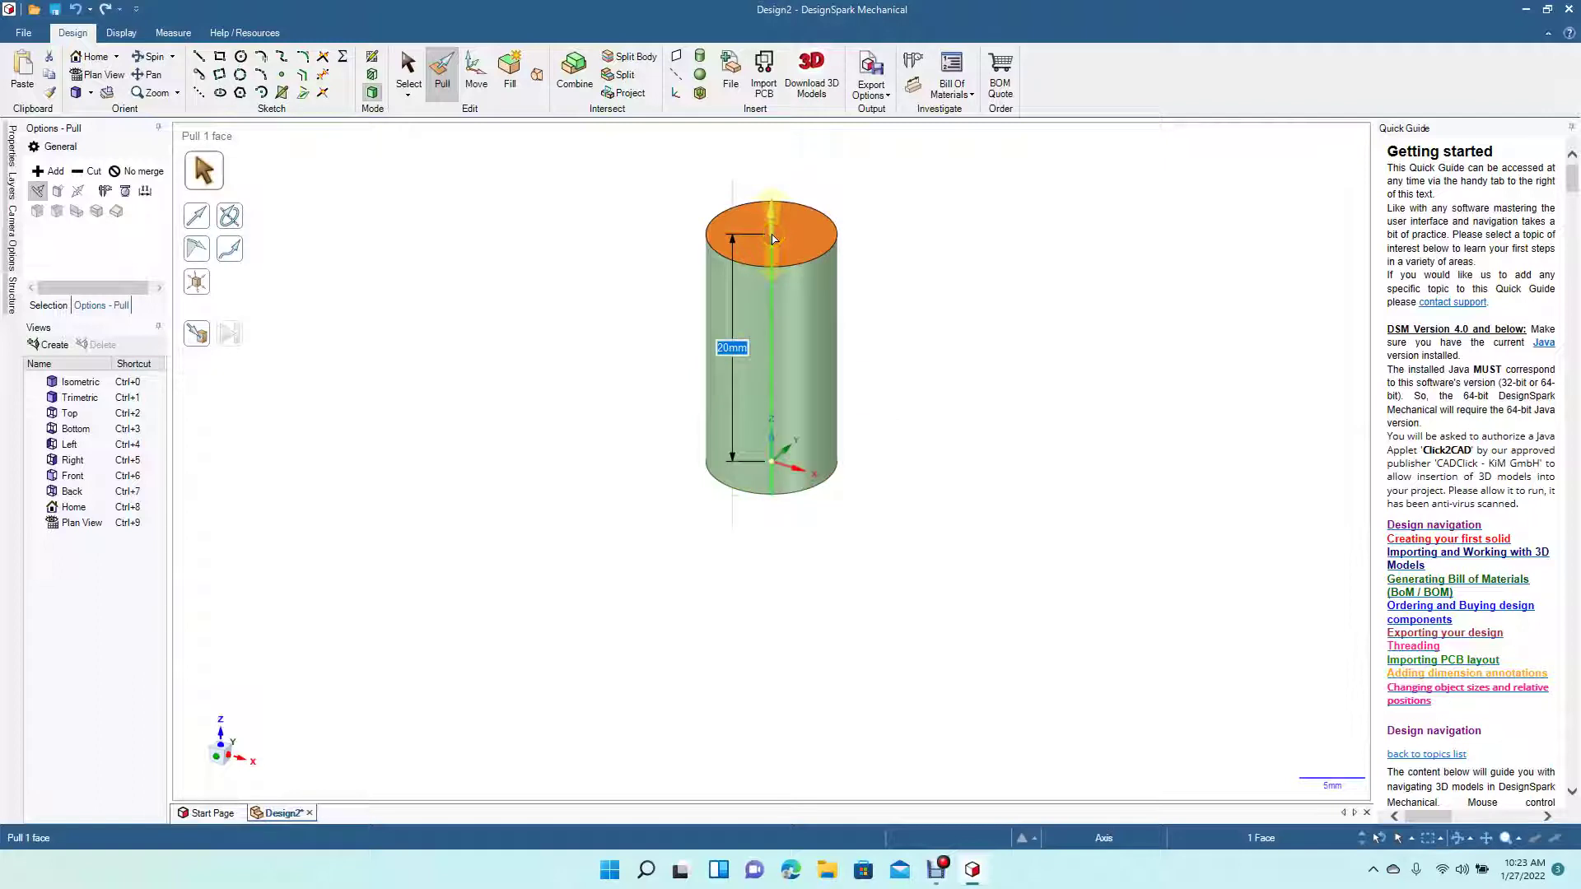
left_click(405, 67)
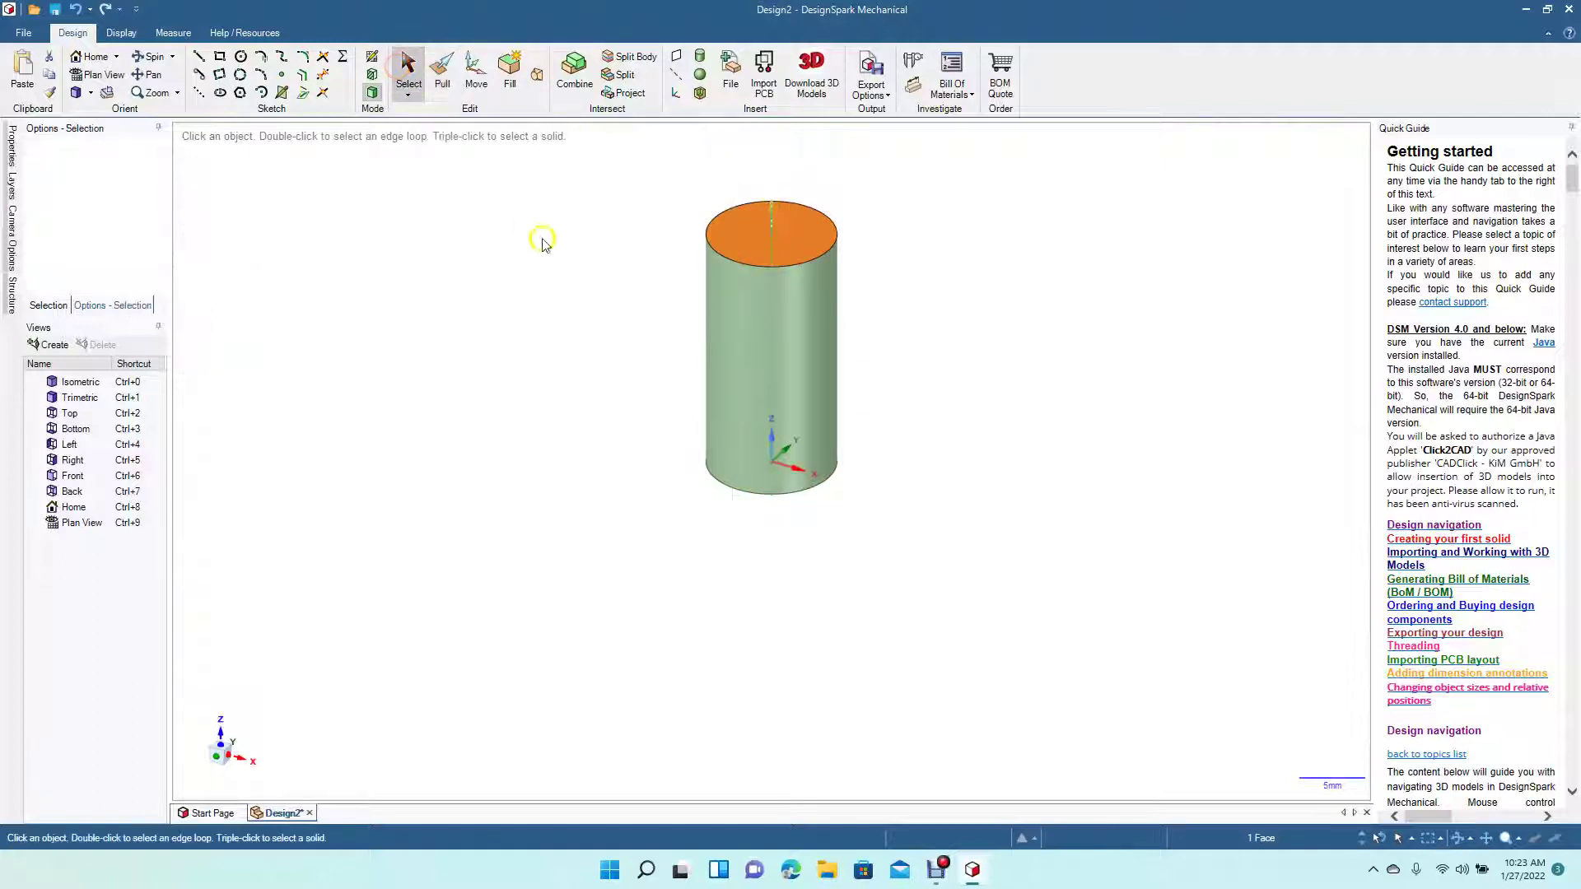
left_click(770, 238)
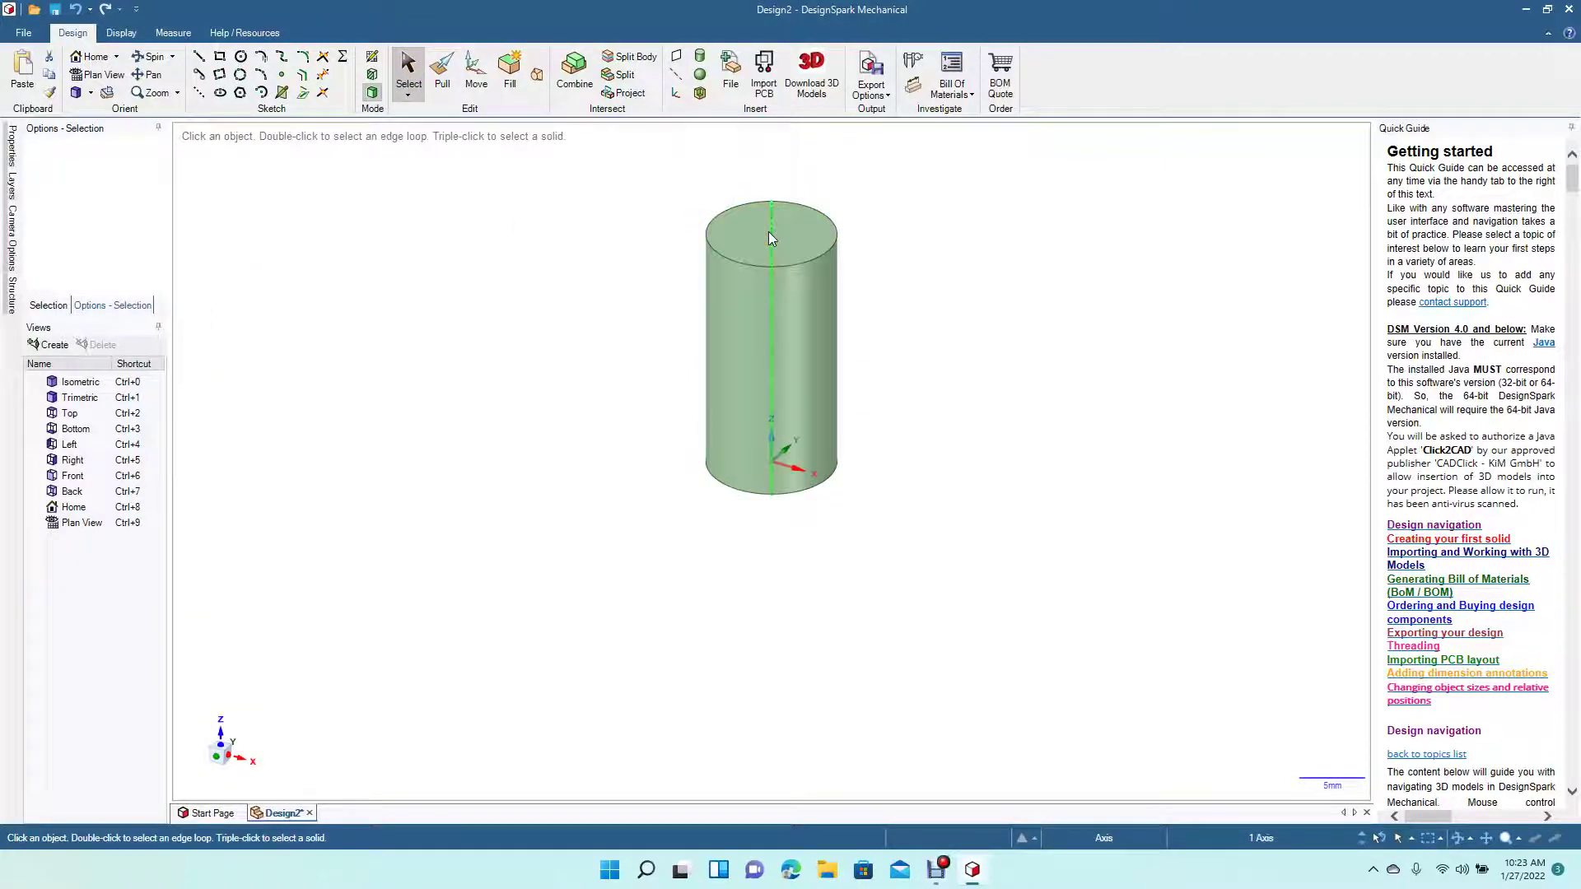
key("k")
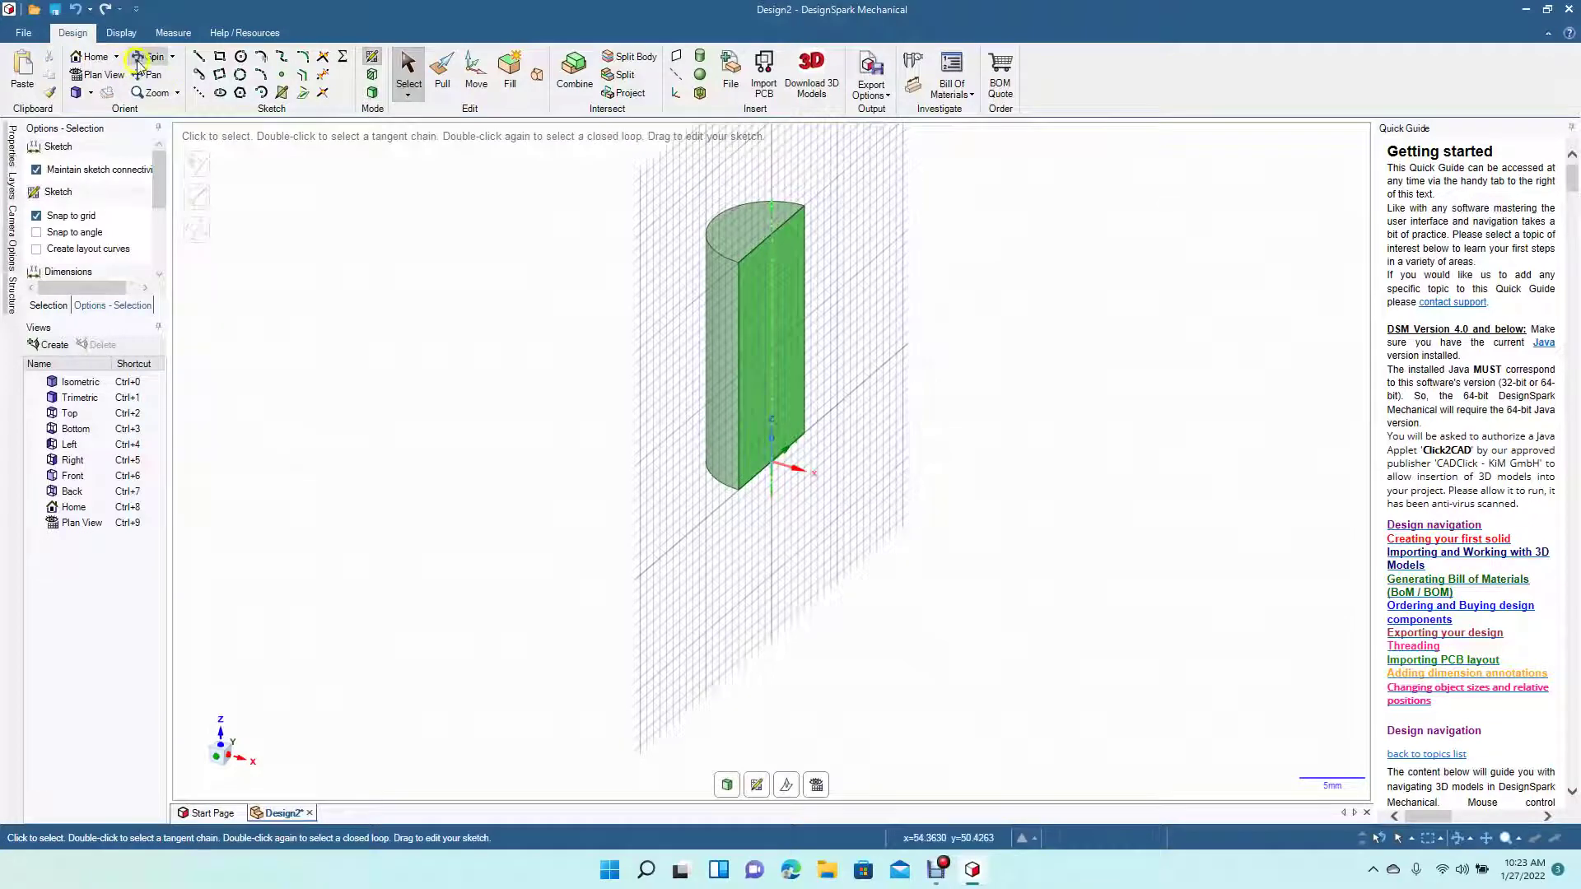
View the axis sketch plane straight on and zoom in on the section's bottom edge
left_click(138, 59)
left_click_drag(486, 430, 368, 352)
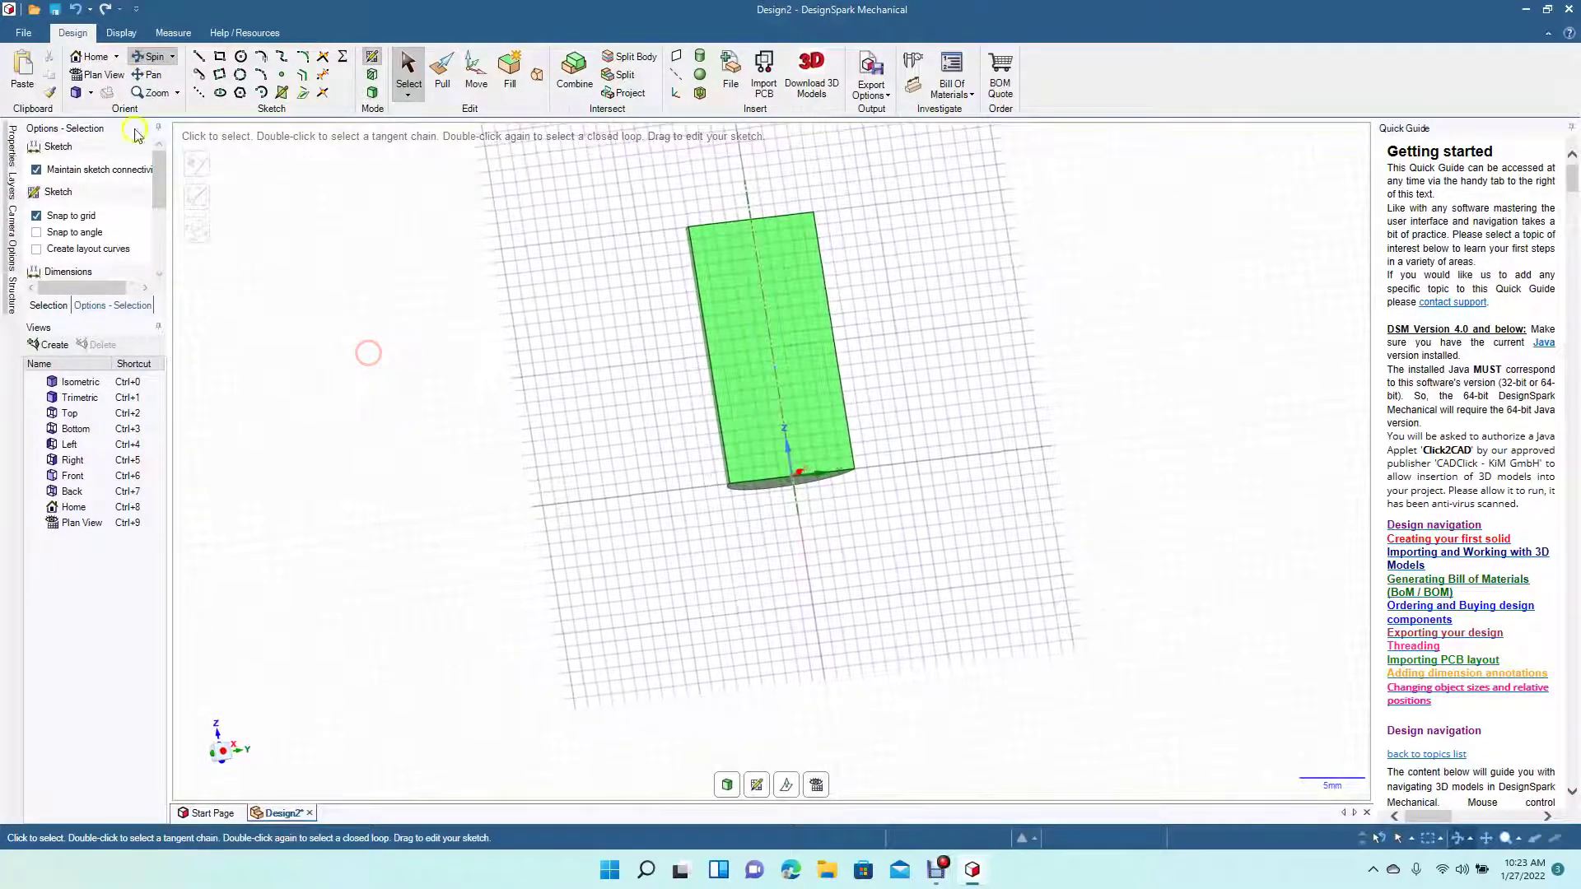
left_click(96, 74)
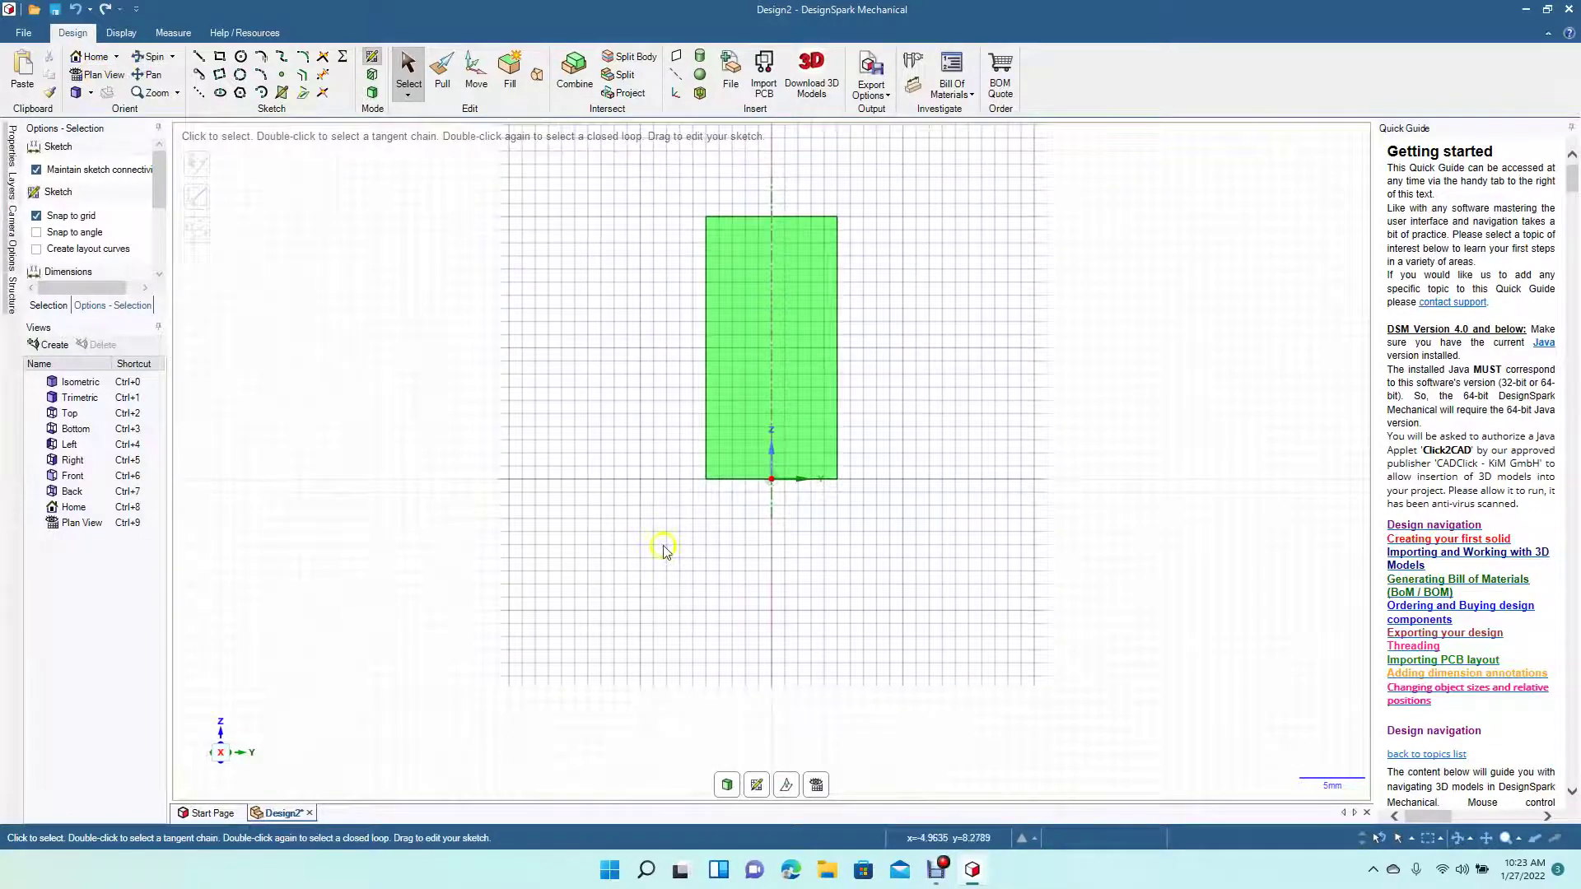
scroll(666, 553, "up", 3)
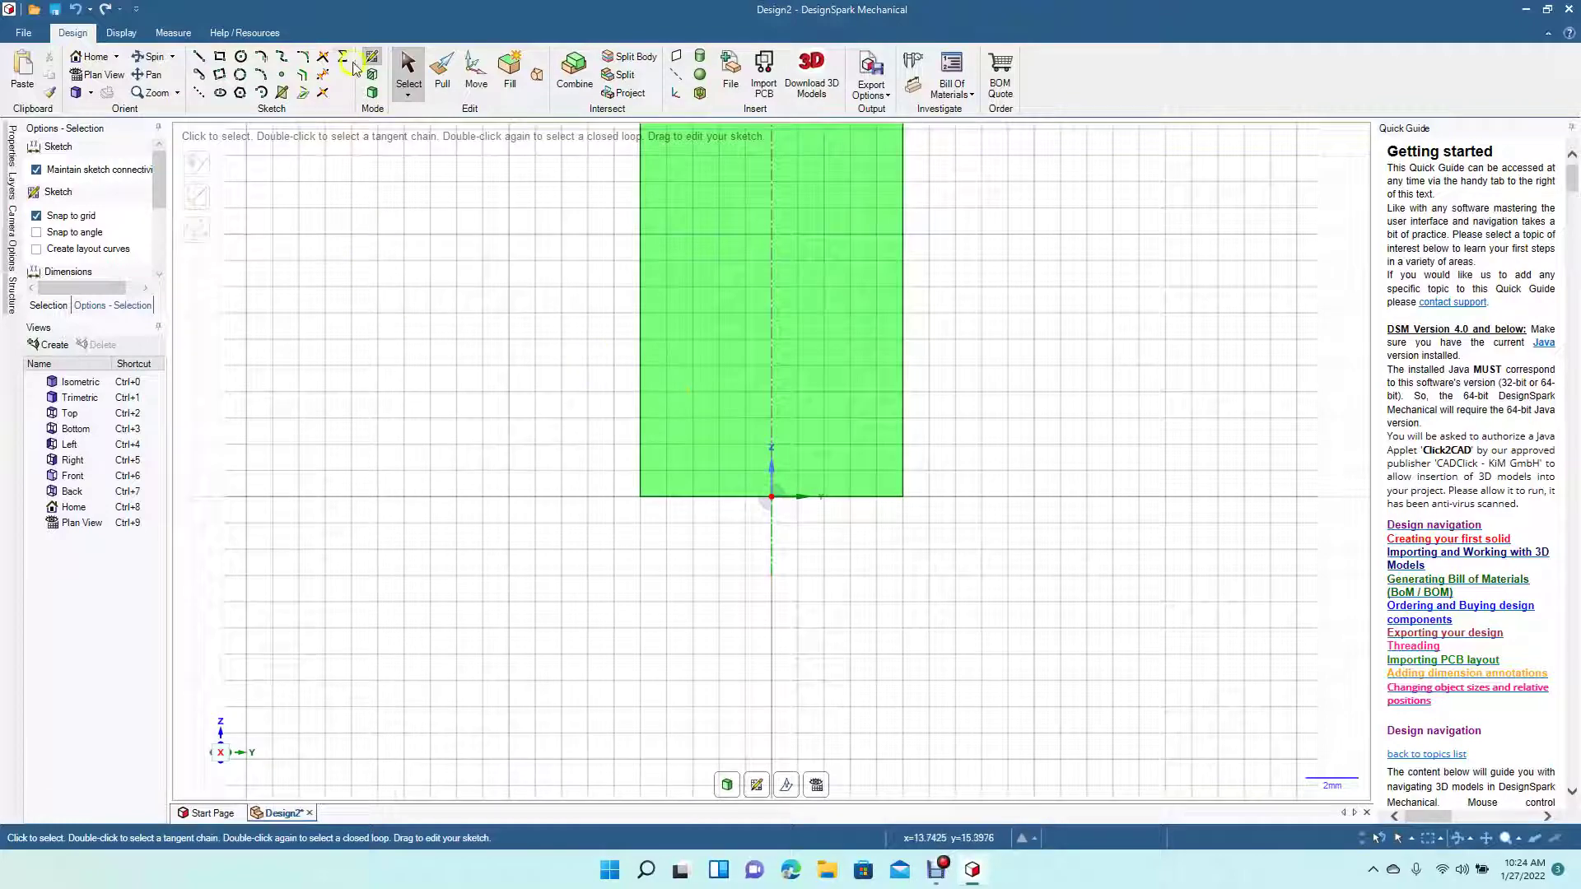
left_click(153, 76)
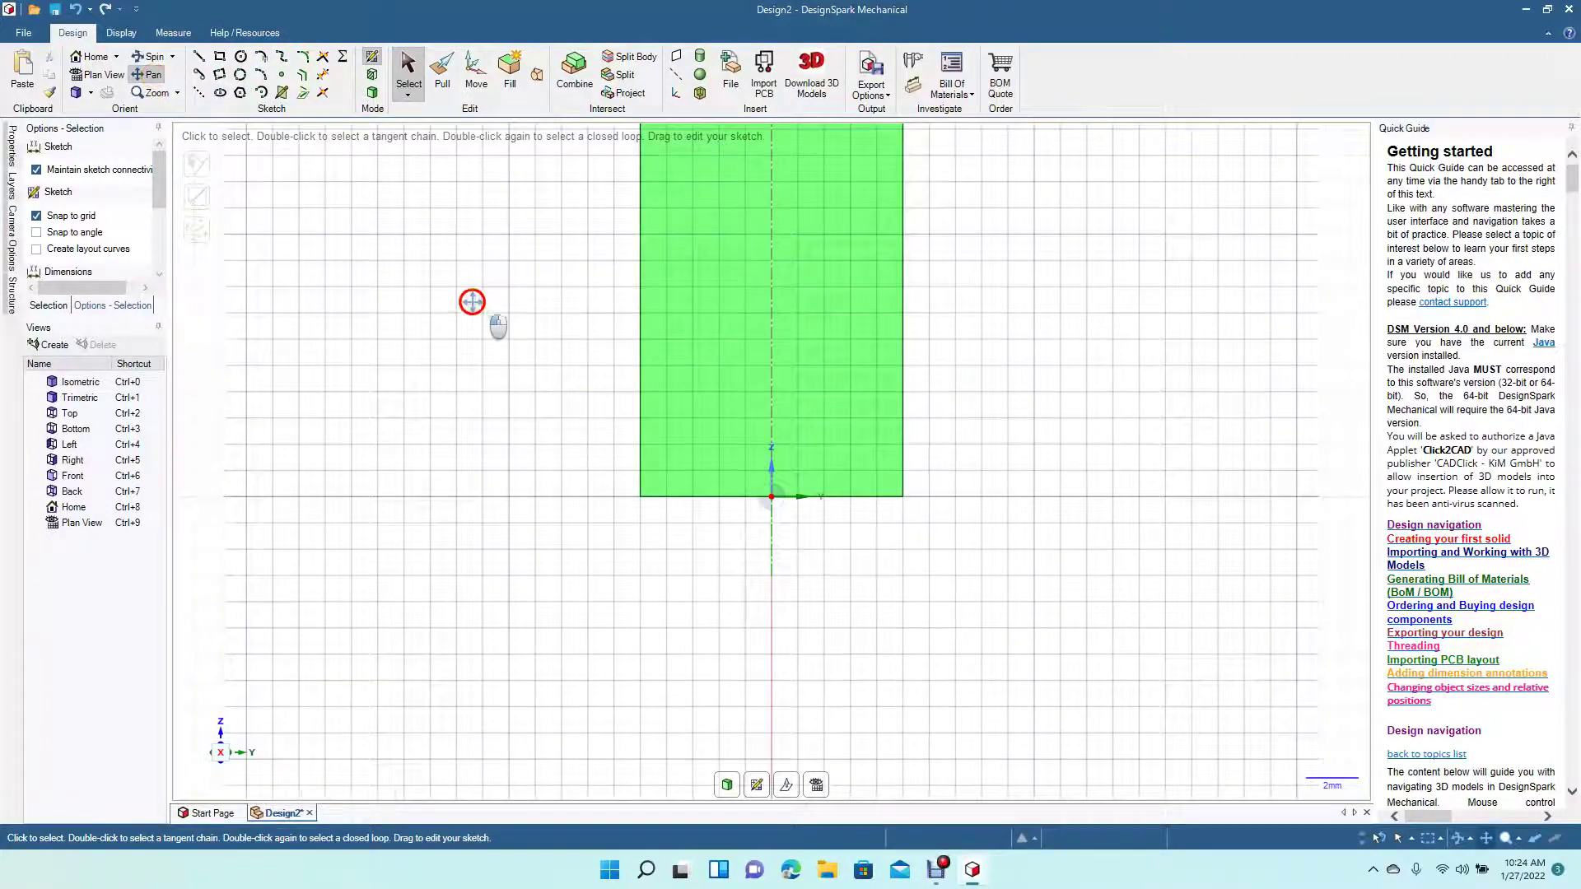
left_click_drag(473, 303, 539, 447)
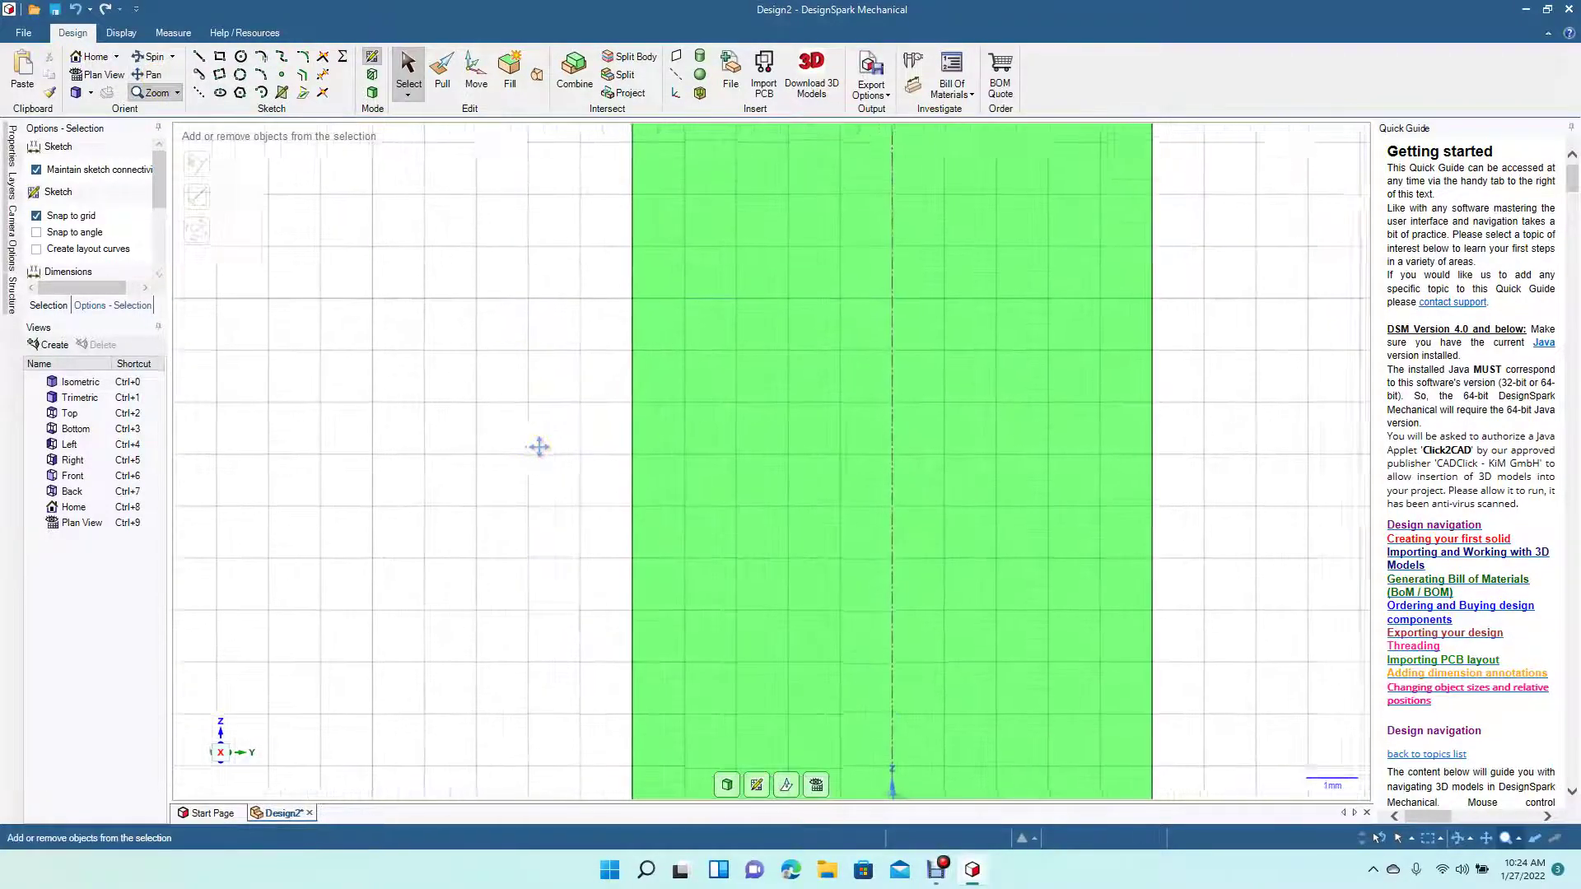
left_click(149, 74)
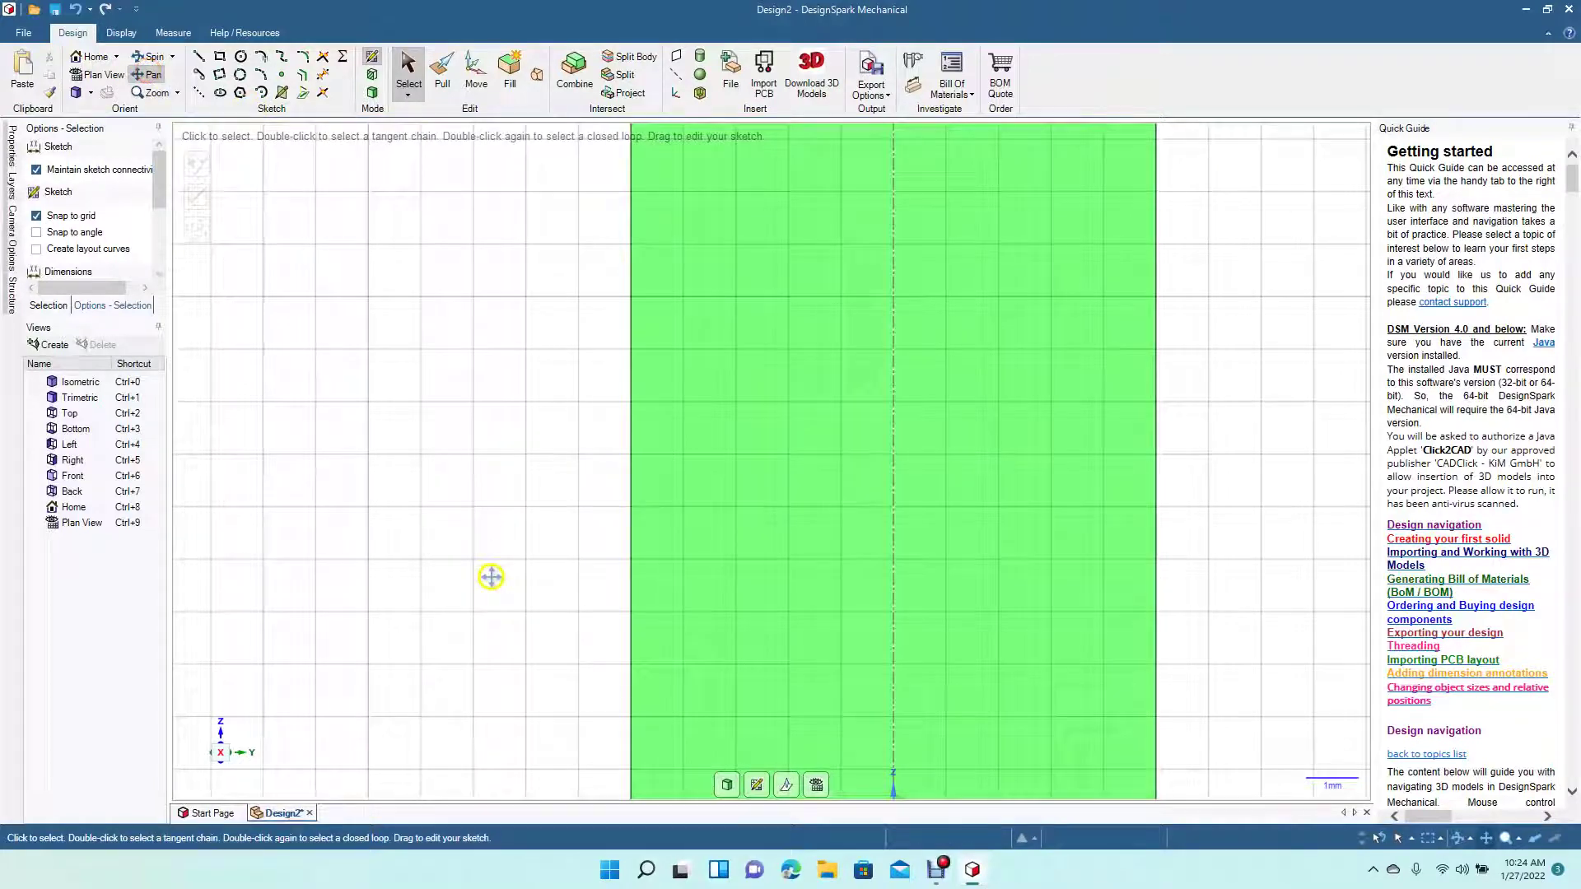
left_click_drag(492, 572, 493, 473)
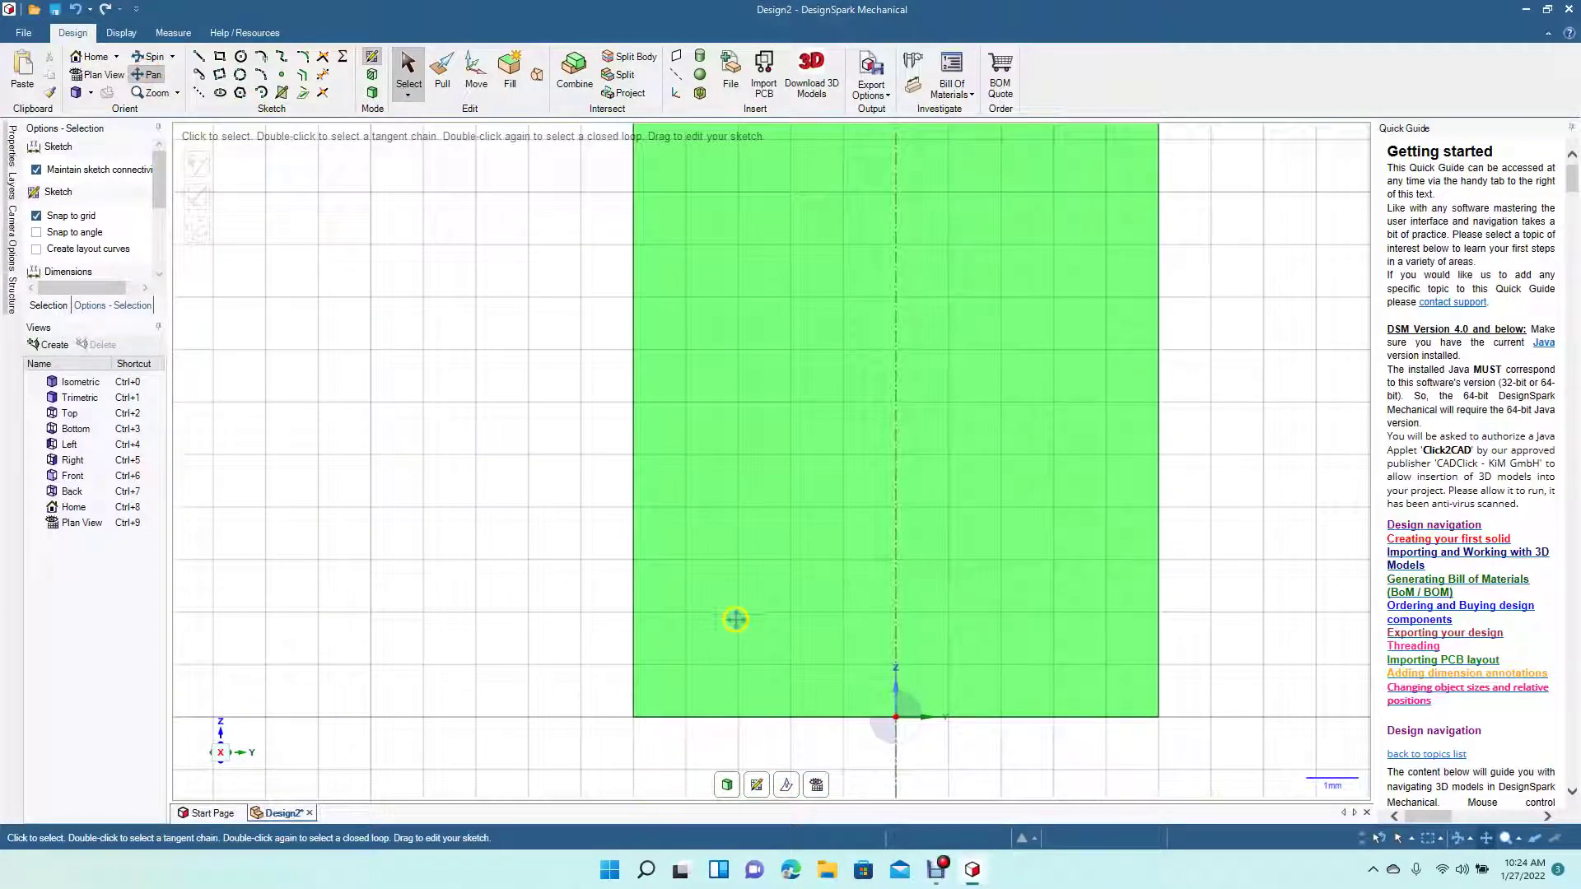
Discard a trial 1.41 mm diagonal line and turn off snapping to the grid
left_click(201, 59)
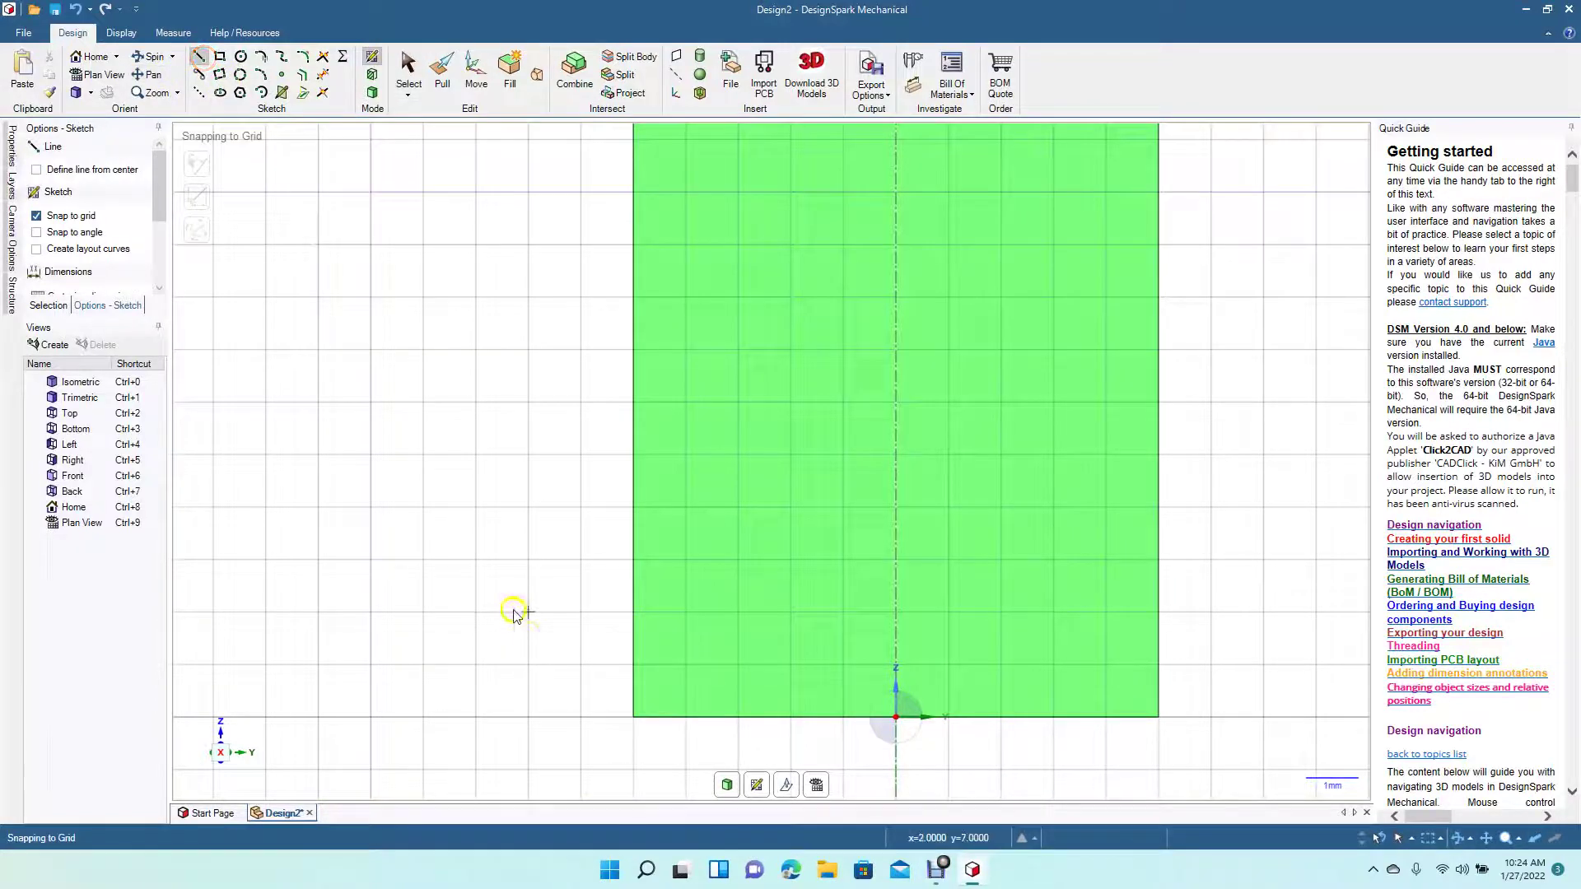
left_click(632, 718)
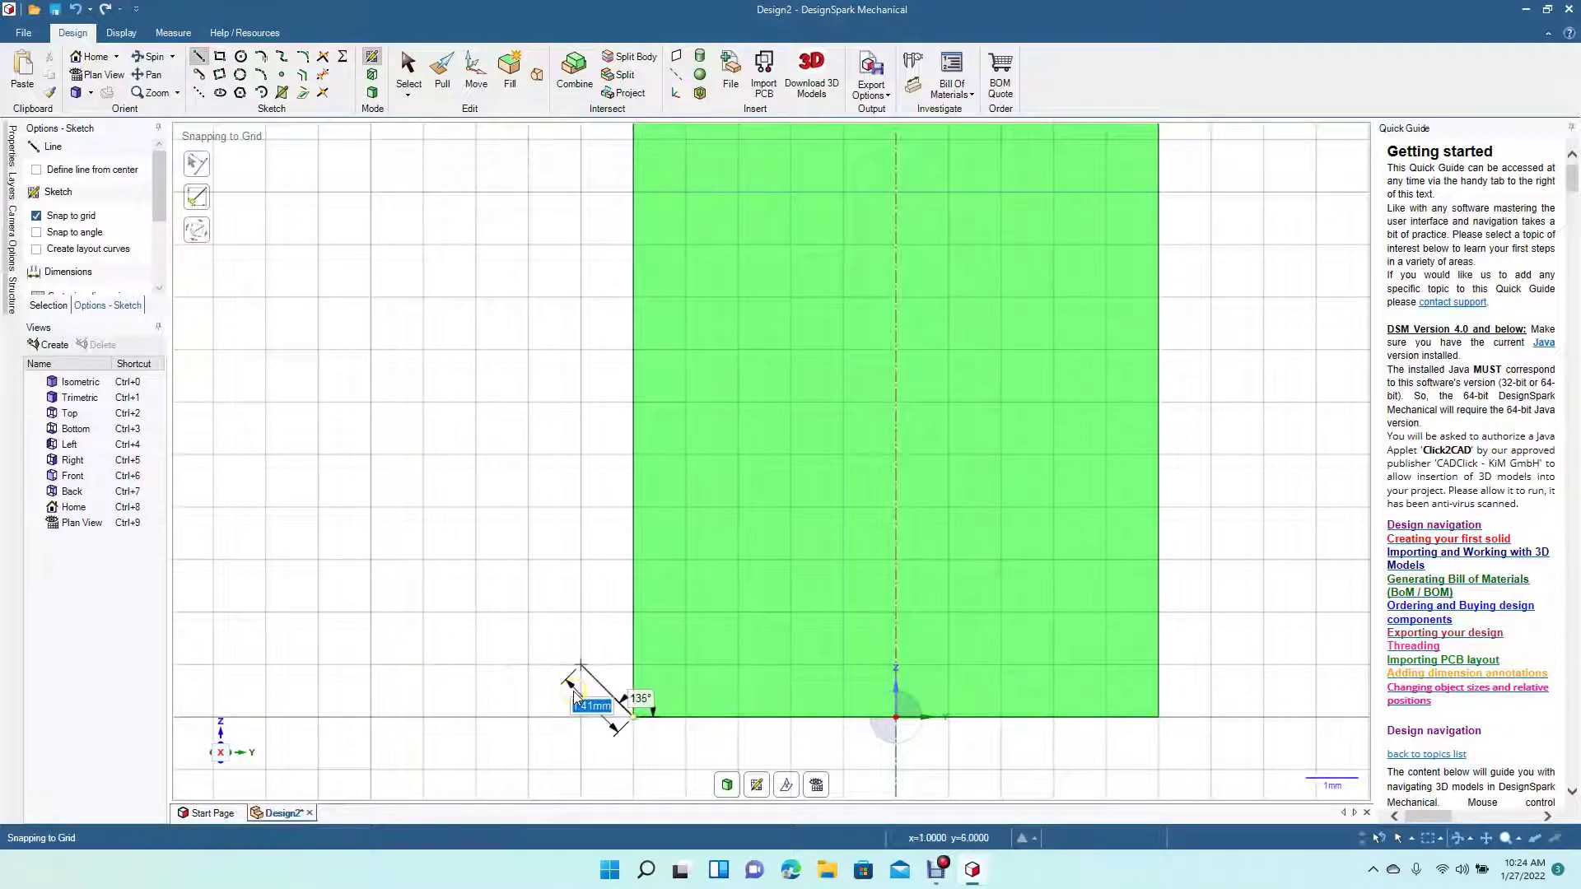
left_click(574, 695)
key("Escape")
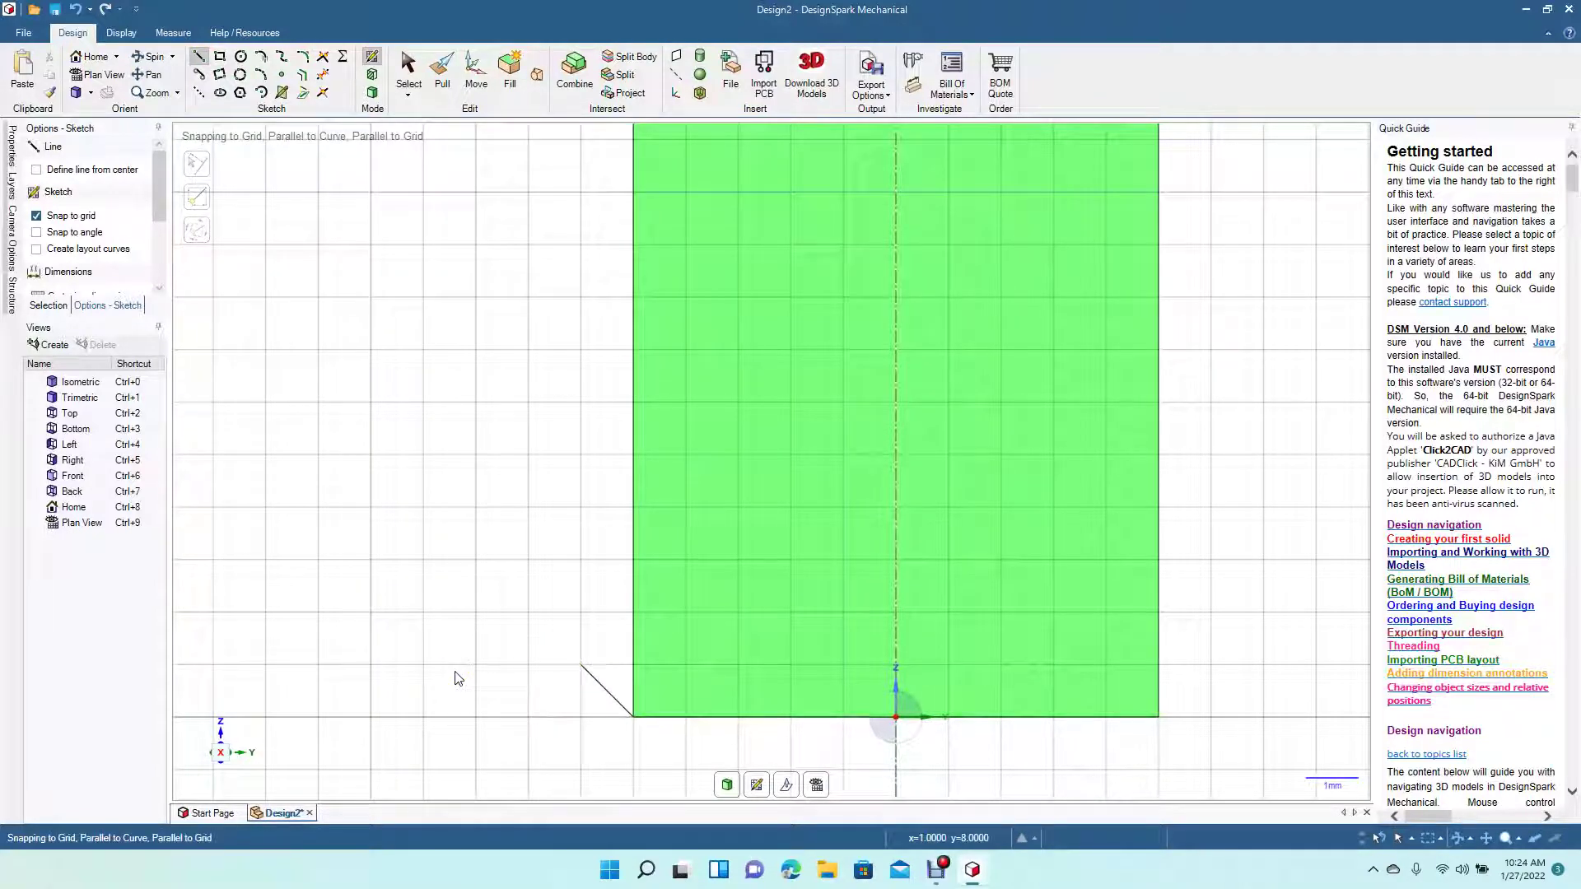
key("ctrl+z")
left_click(217, 325)
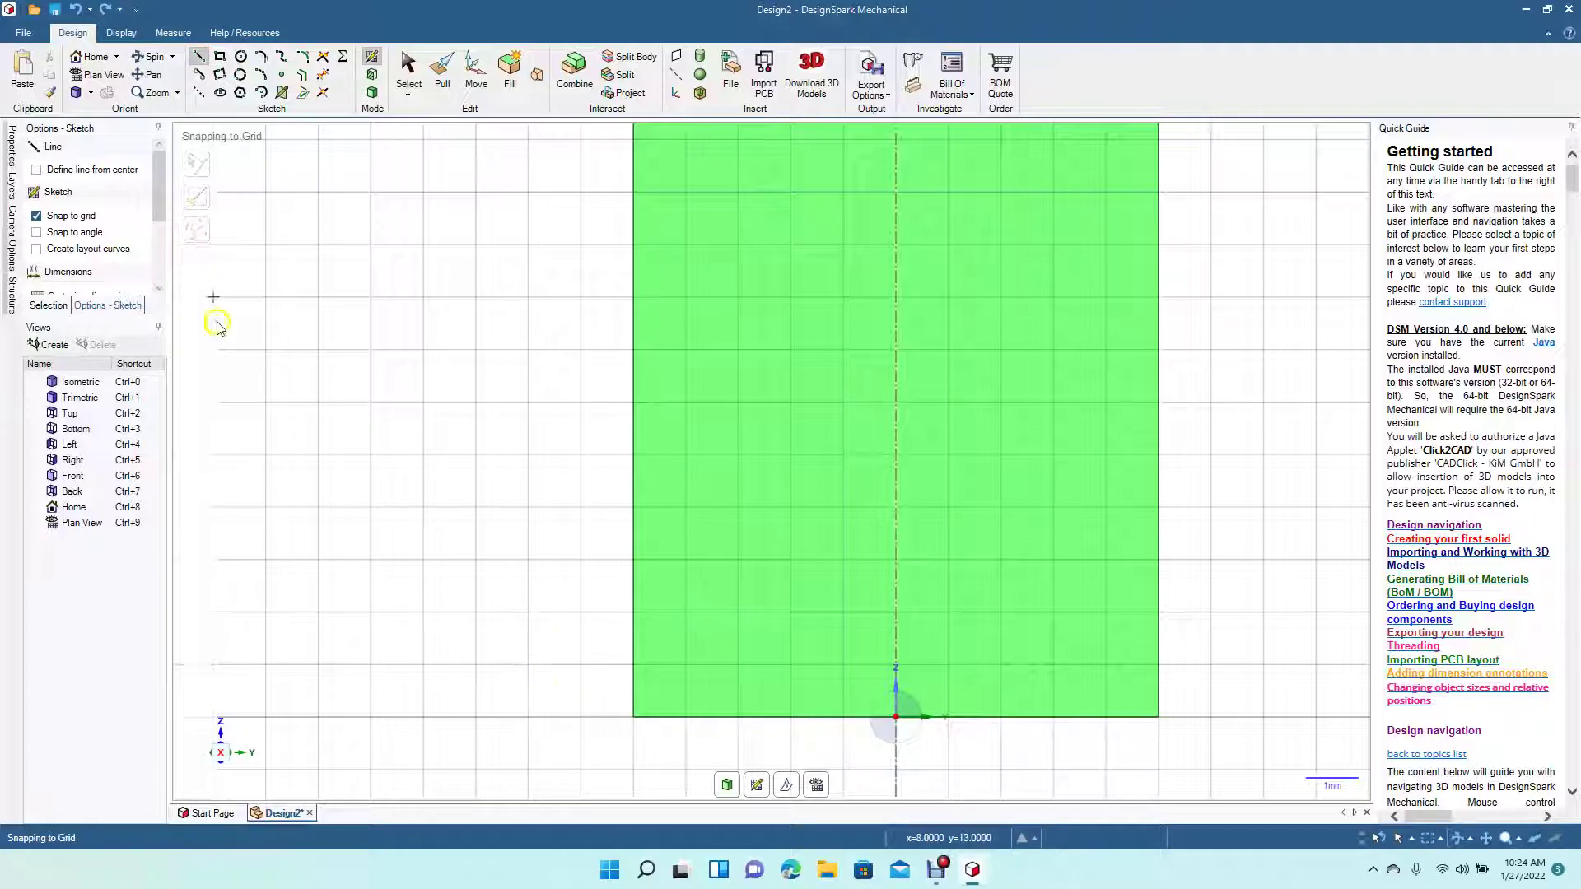
left_click(70, 215)
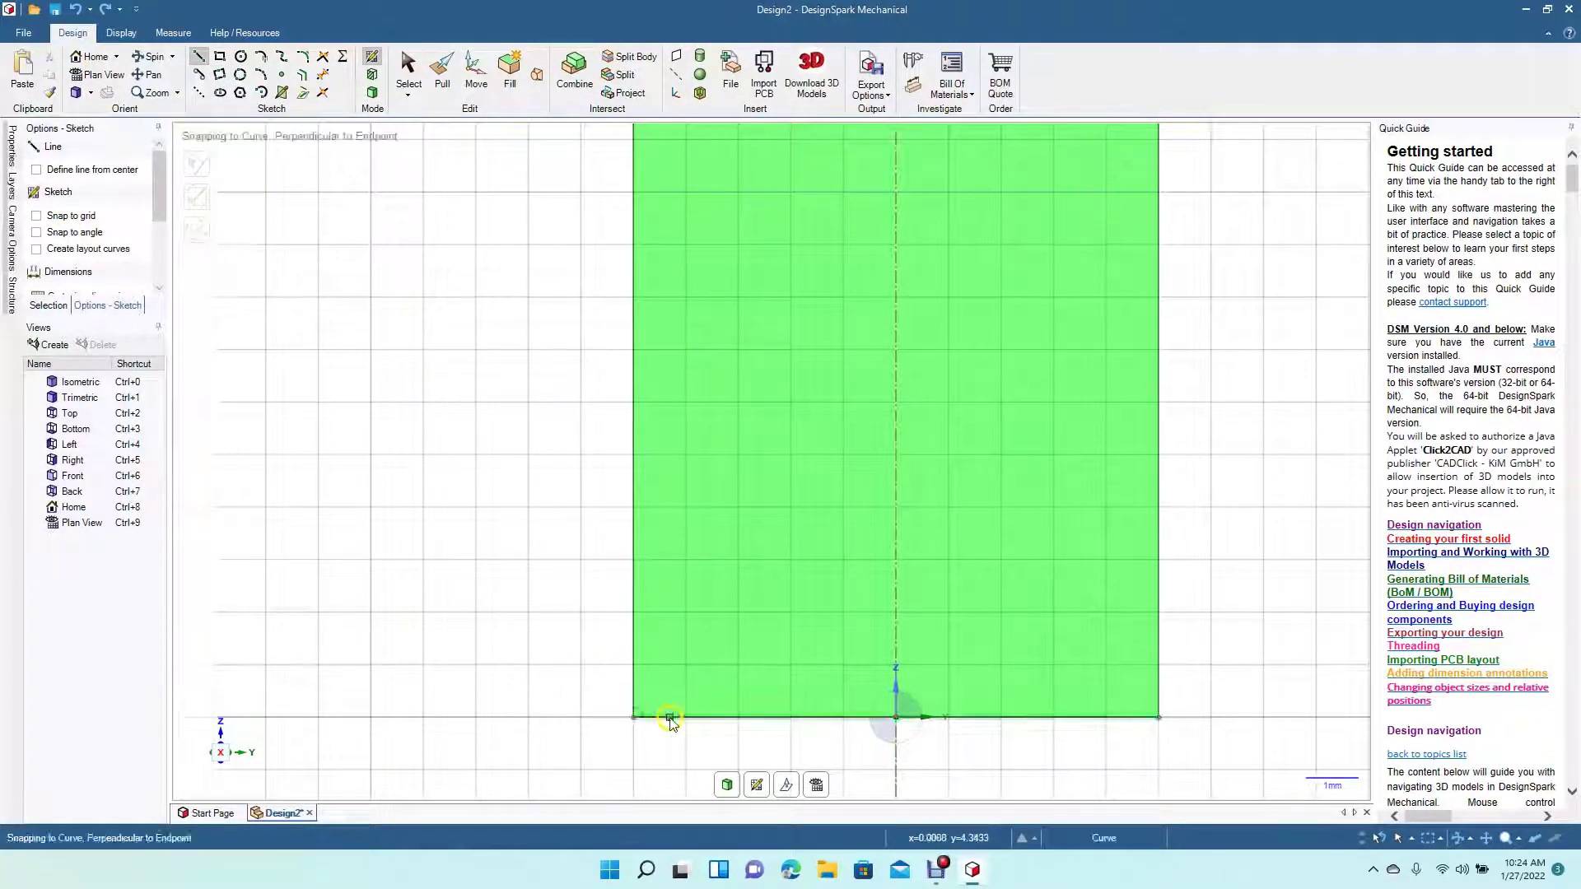
Sketch a sloping line and a short horizontal line left of the section's lower edge
left_click(634, 719)
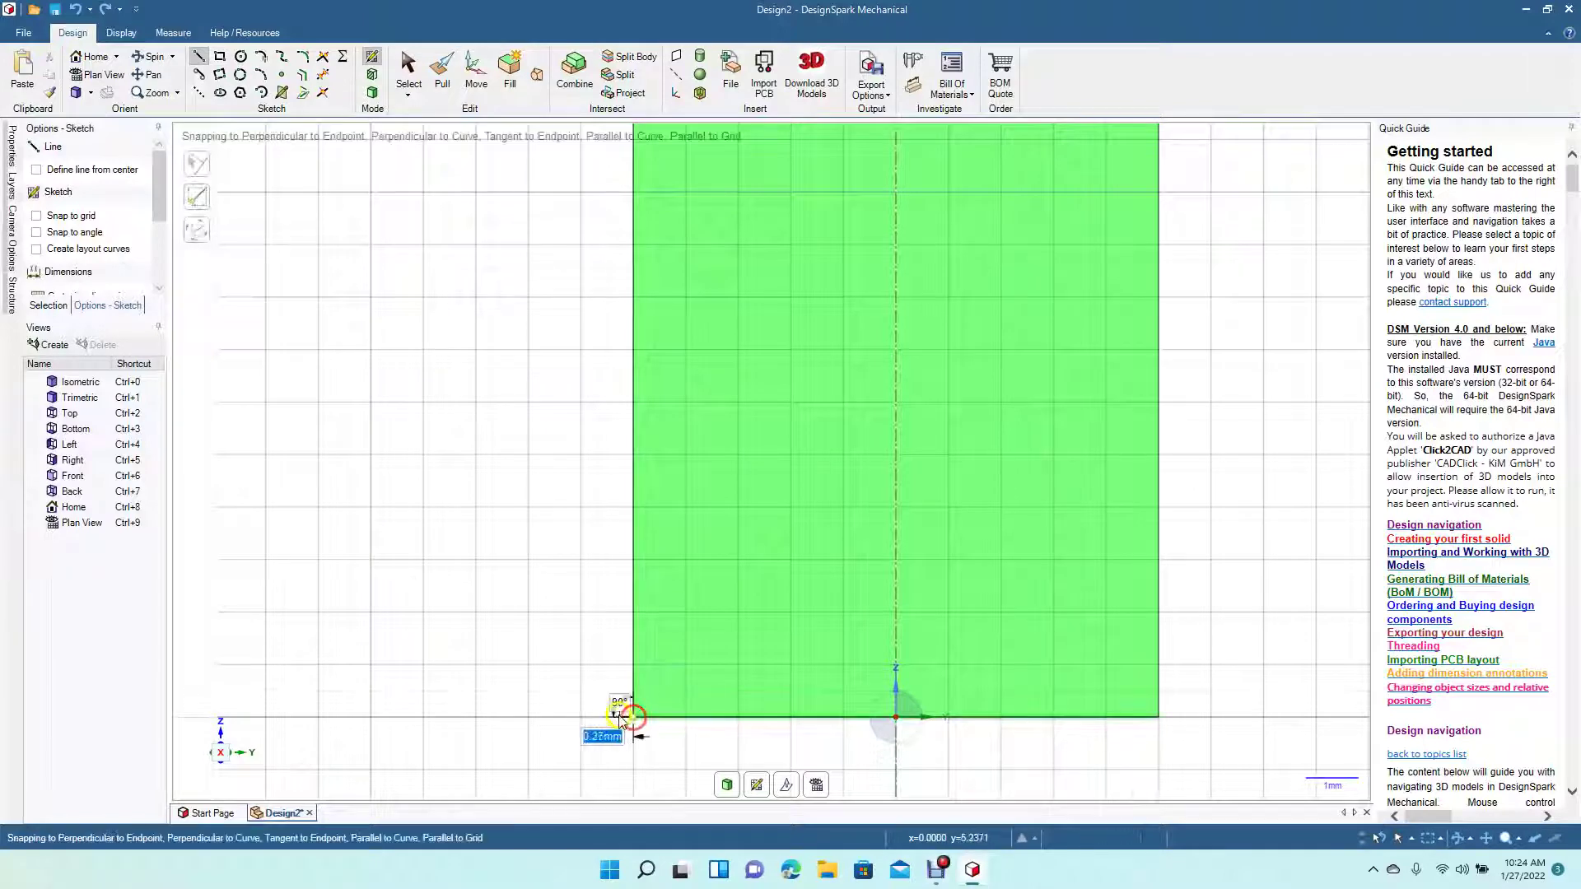
left_click(581, 696)
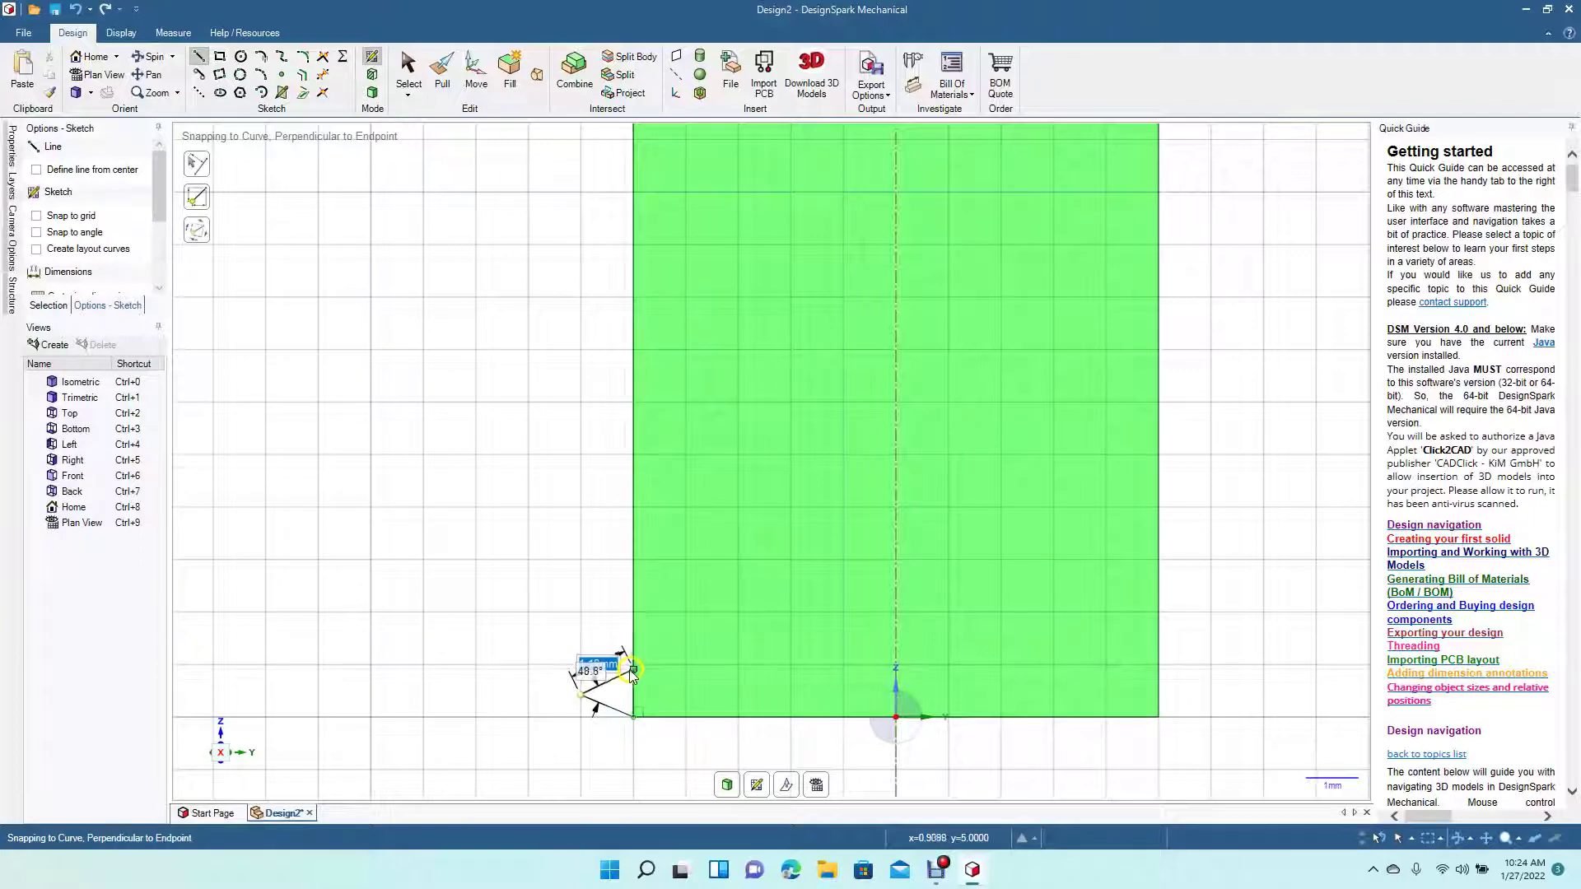
left_click(627, 681)
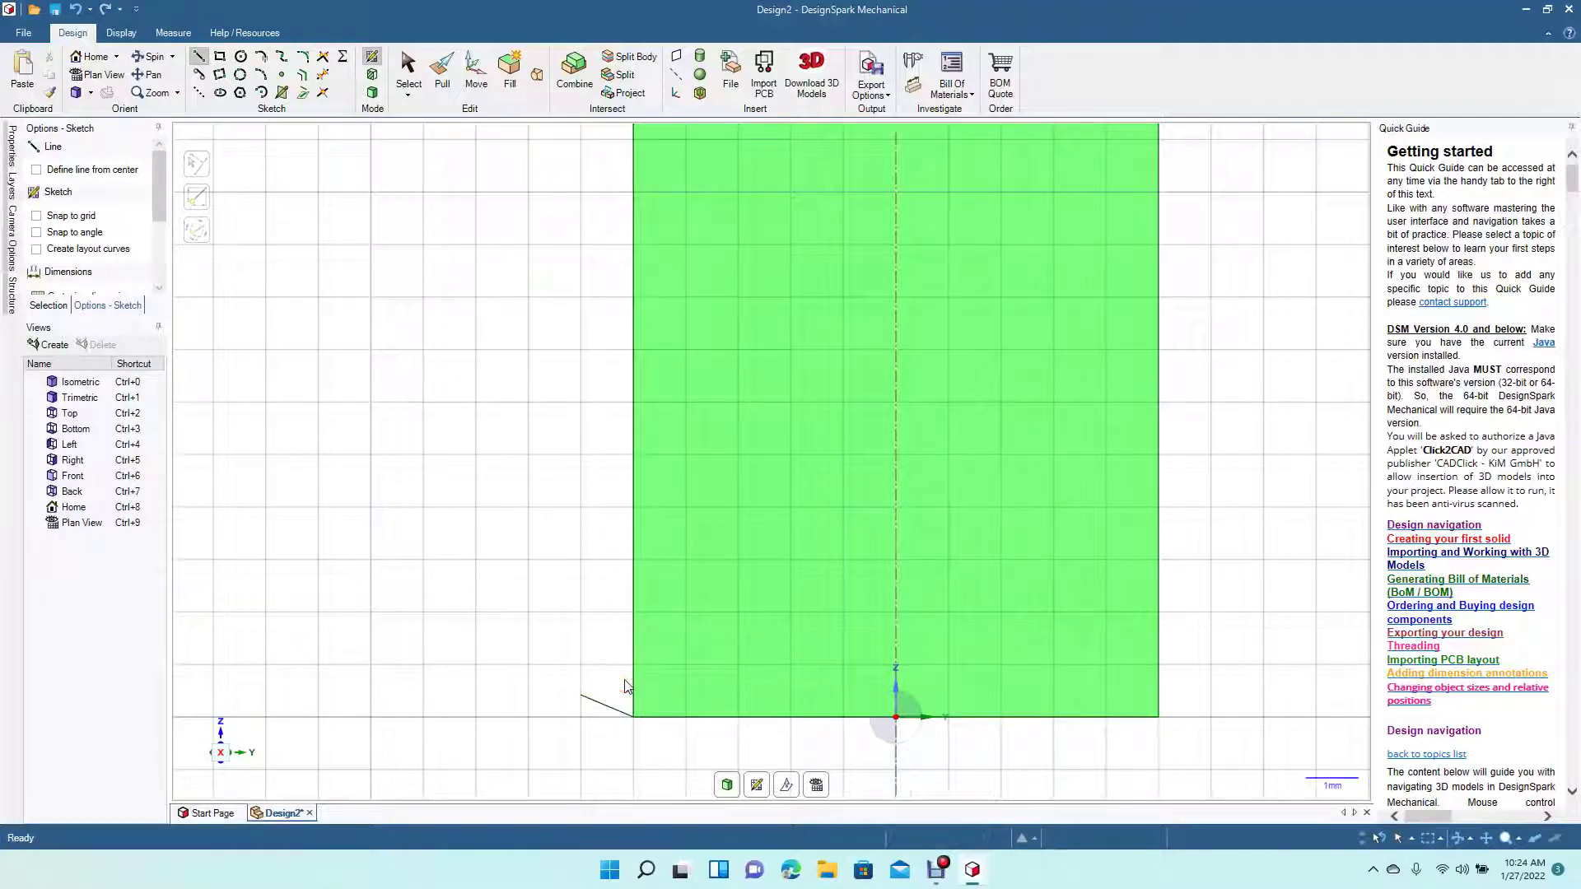
left_click(203, 81)
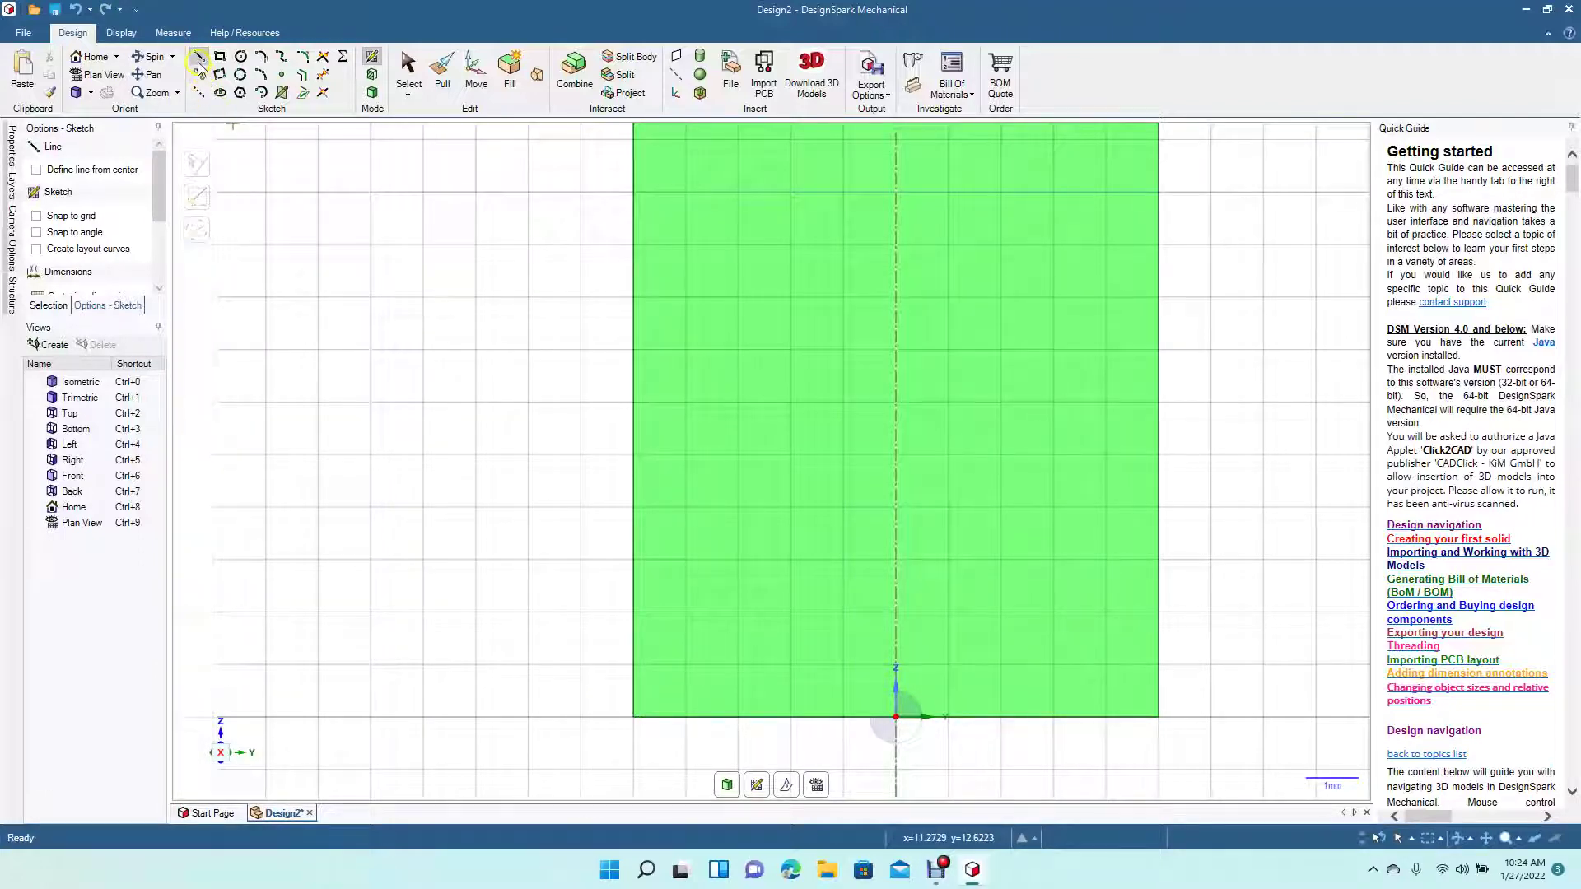
left_click(633, 690)
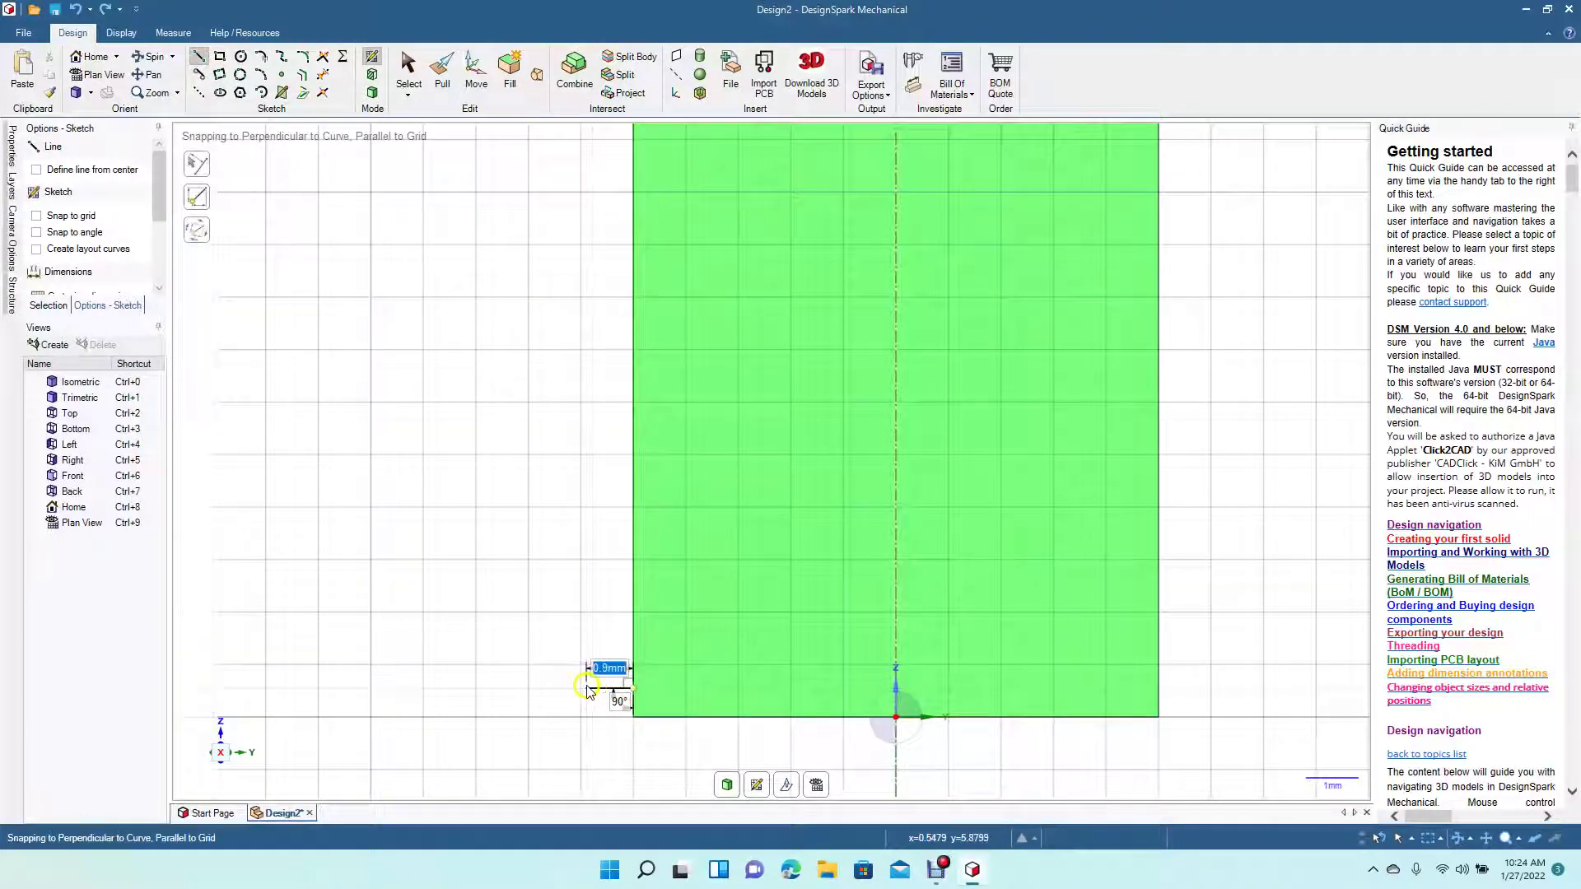
left_click(580, 688)
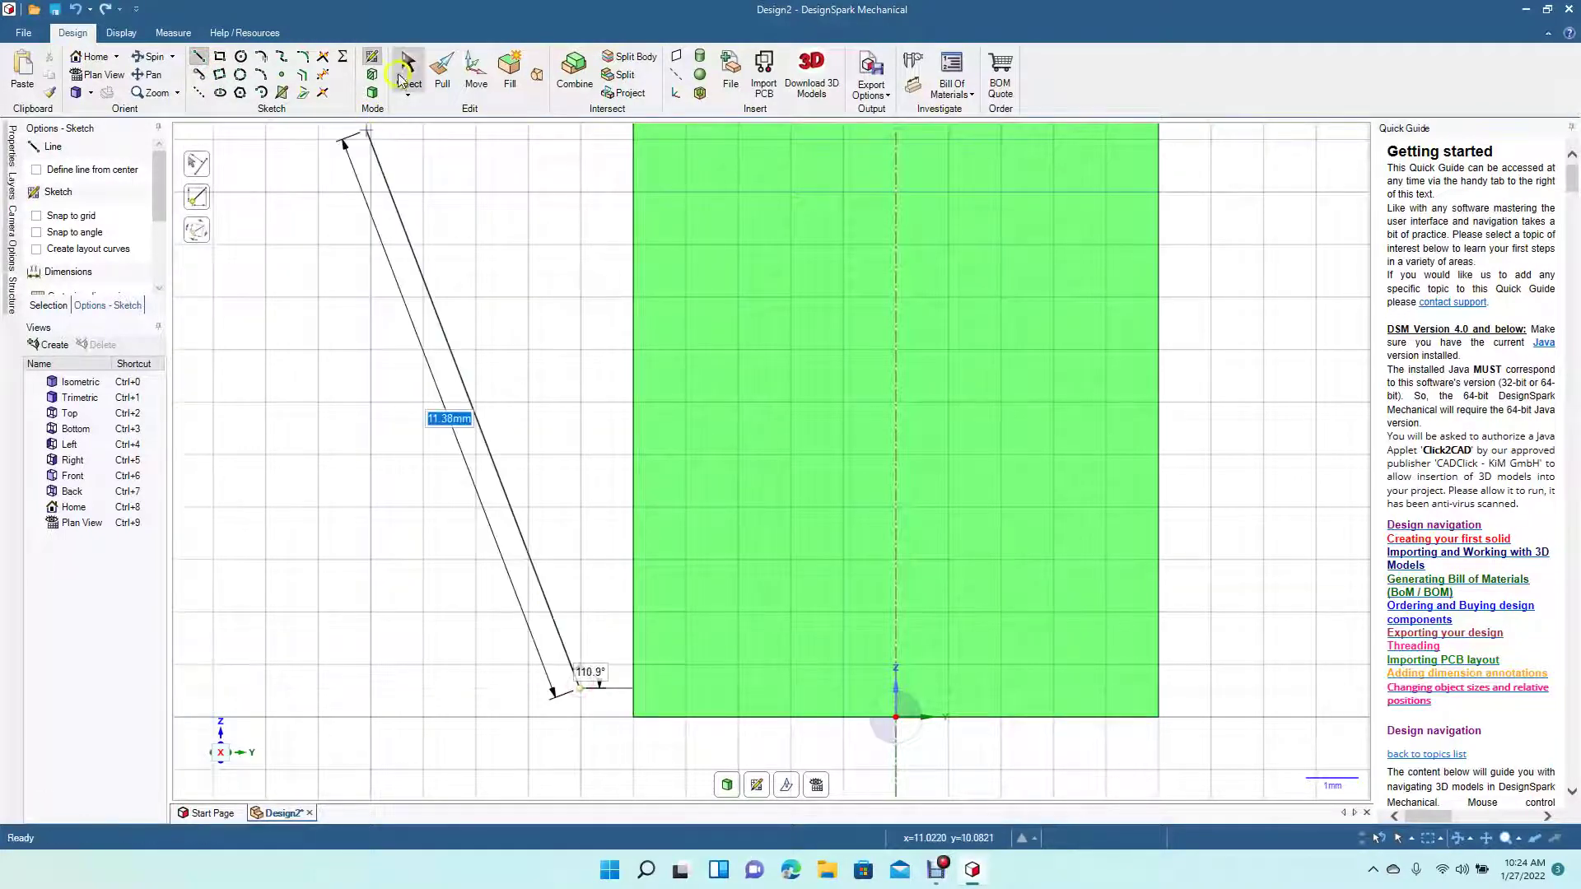
left_click(408, 72)
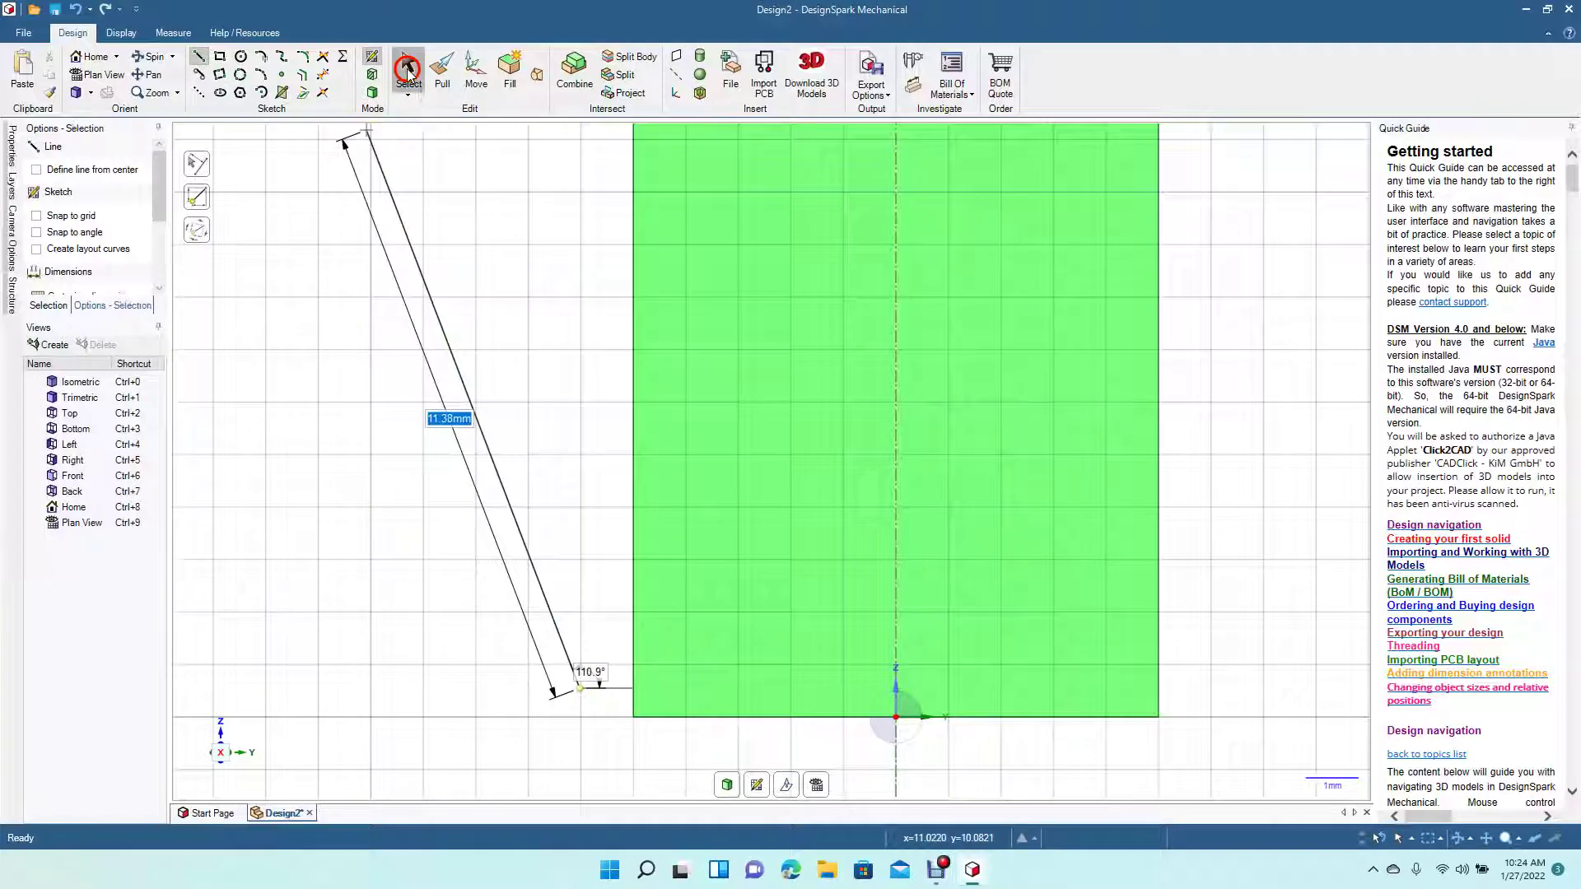
Set the short line as a mirror line and draw the mirrored sloping tooth edge
right_click(601, 688)
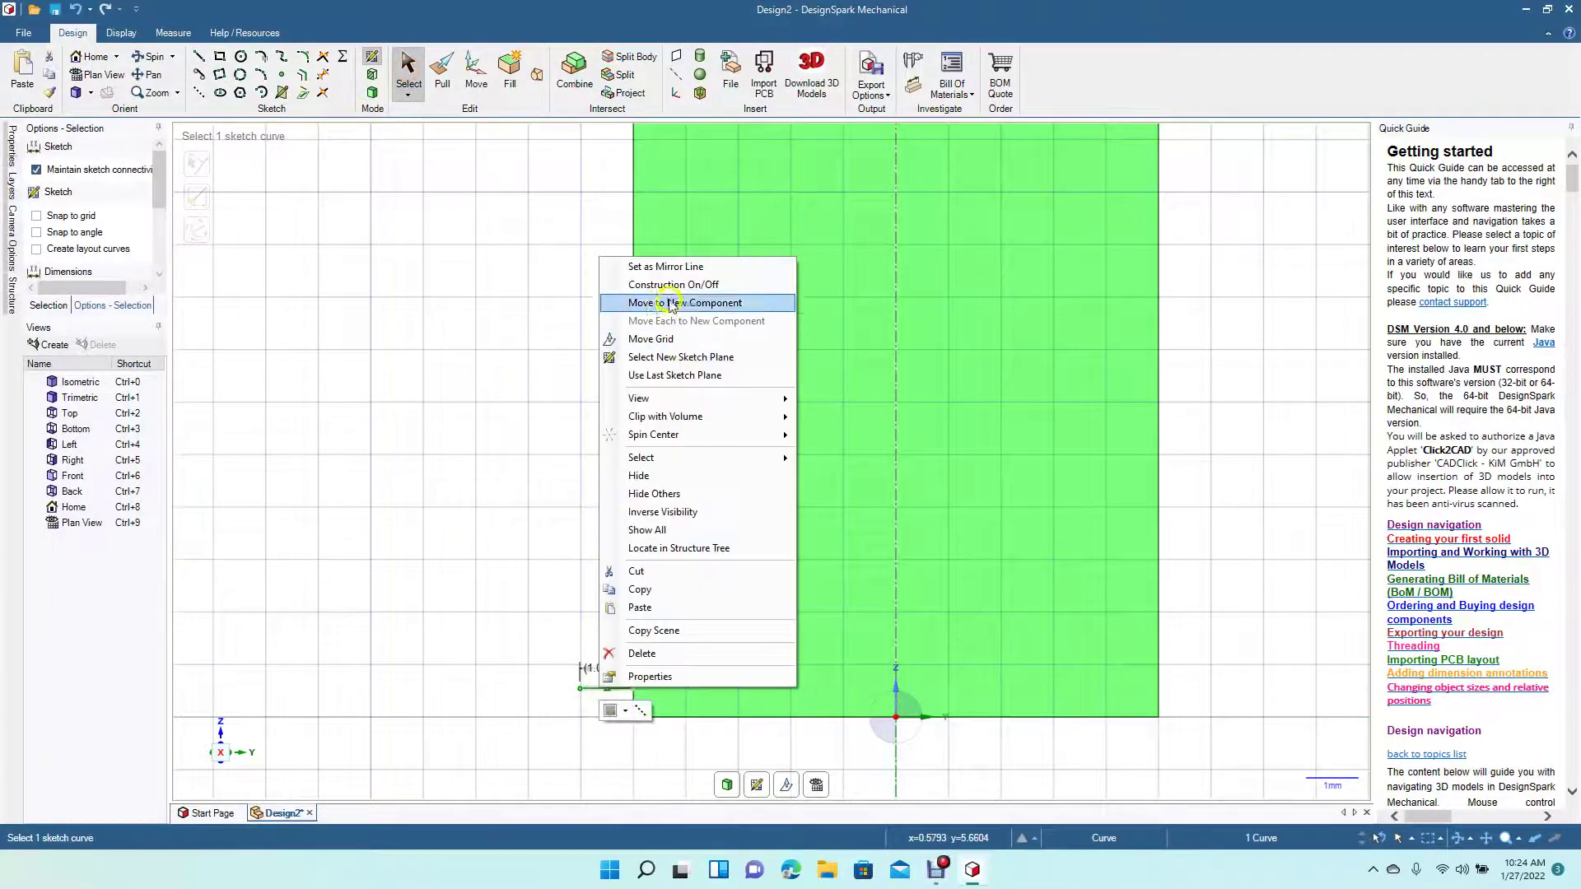
left_click(641, 266)
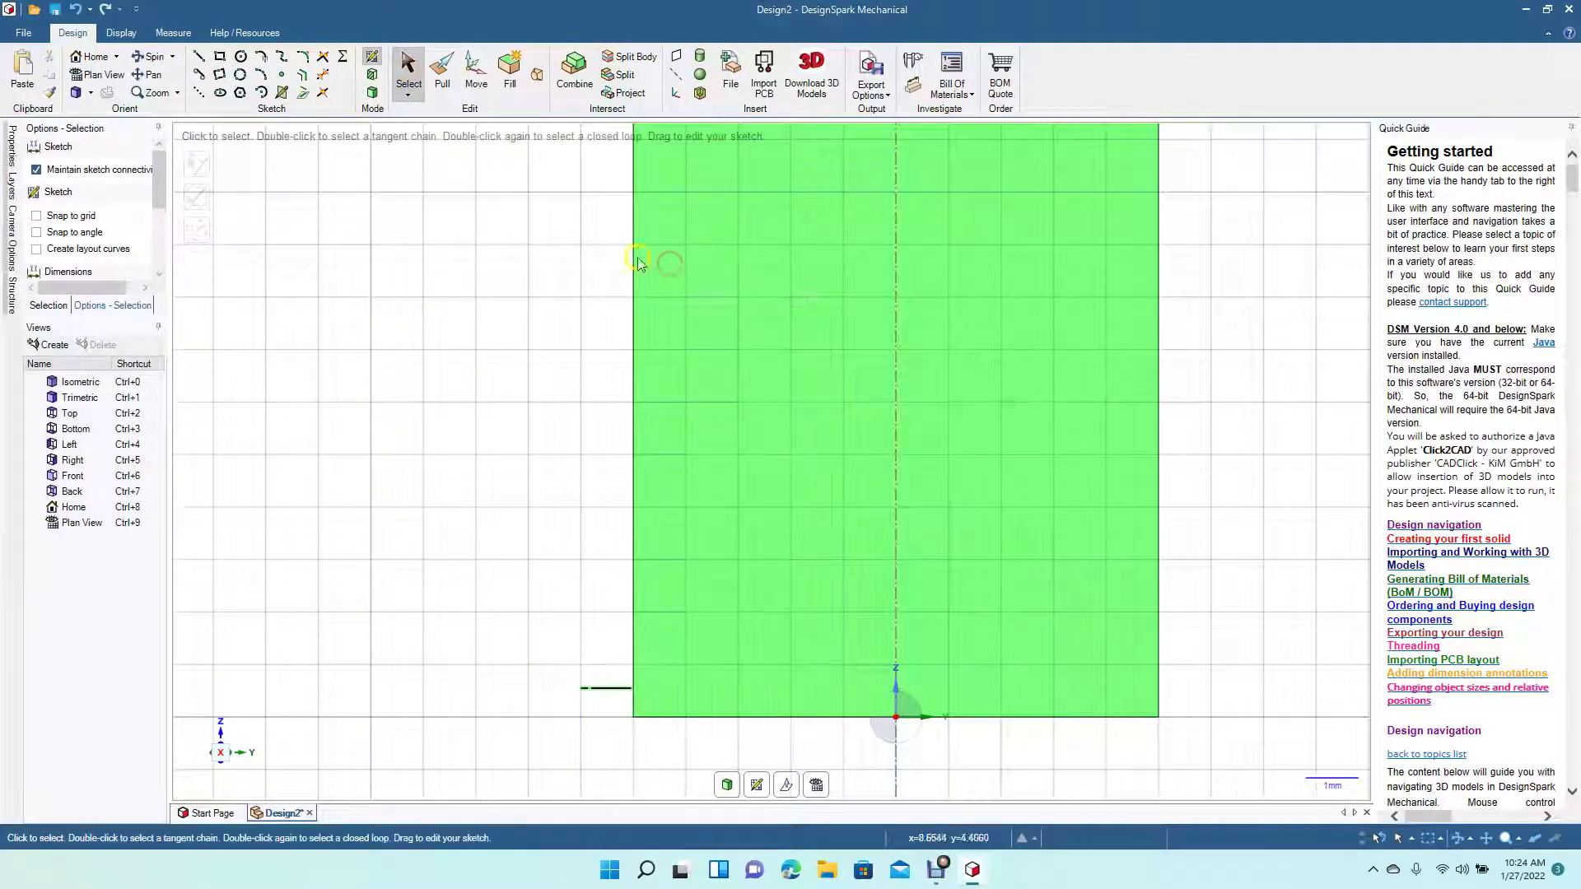
left_click(198, 58)
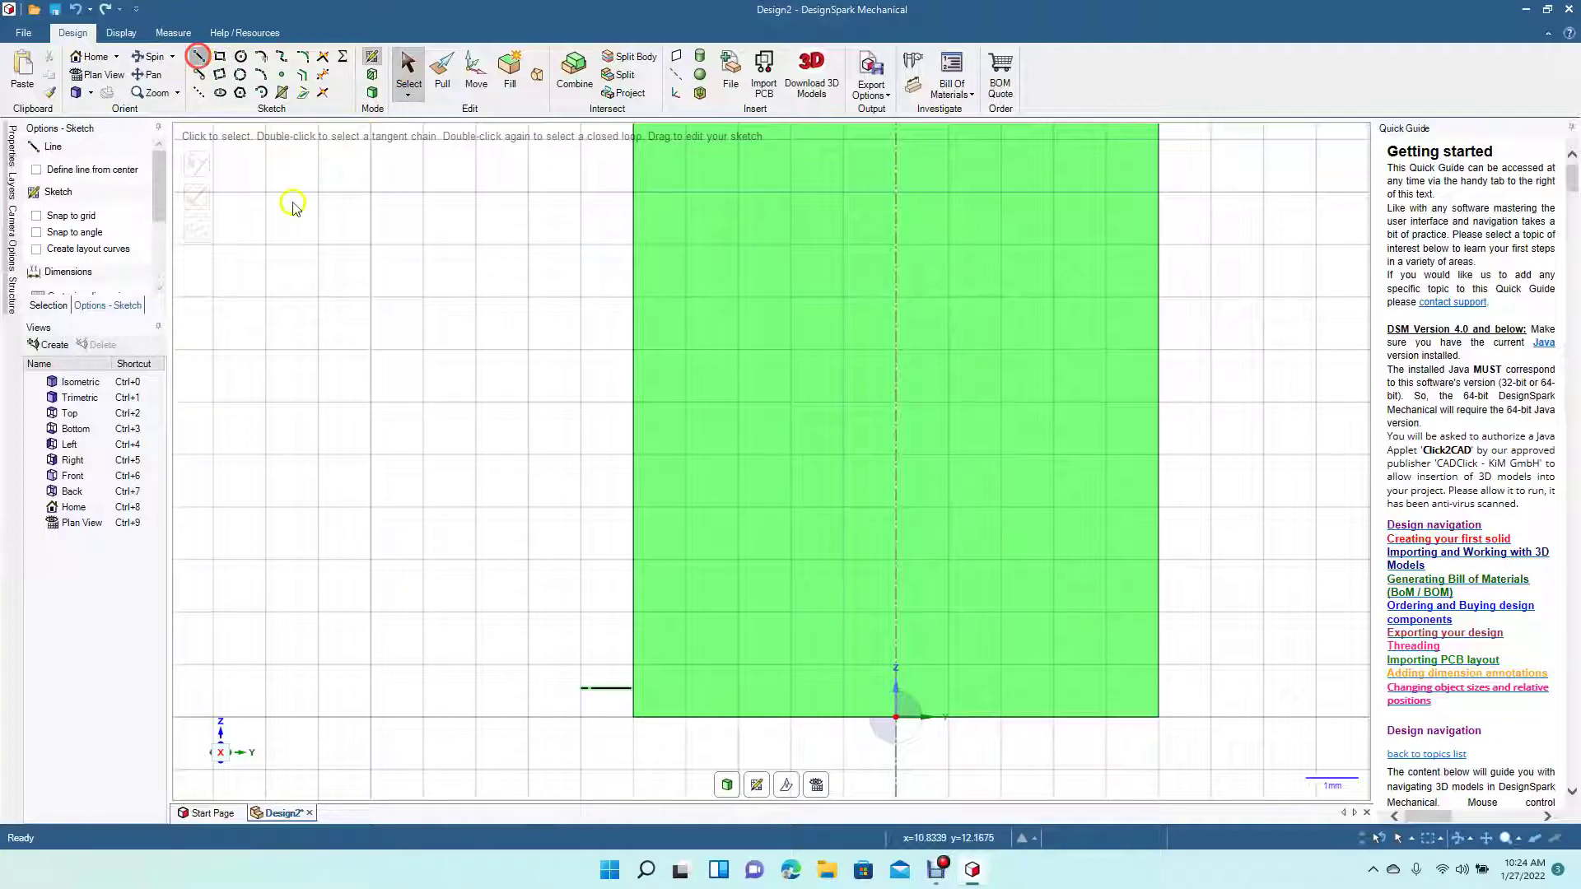
left_click(633, 719)
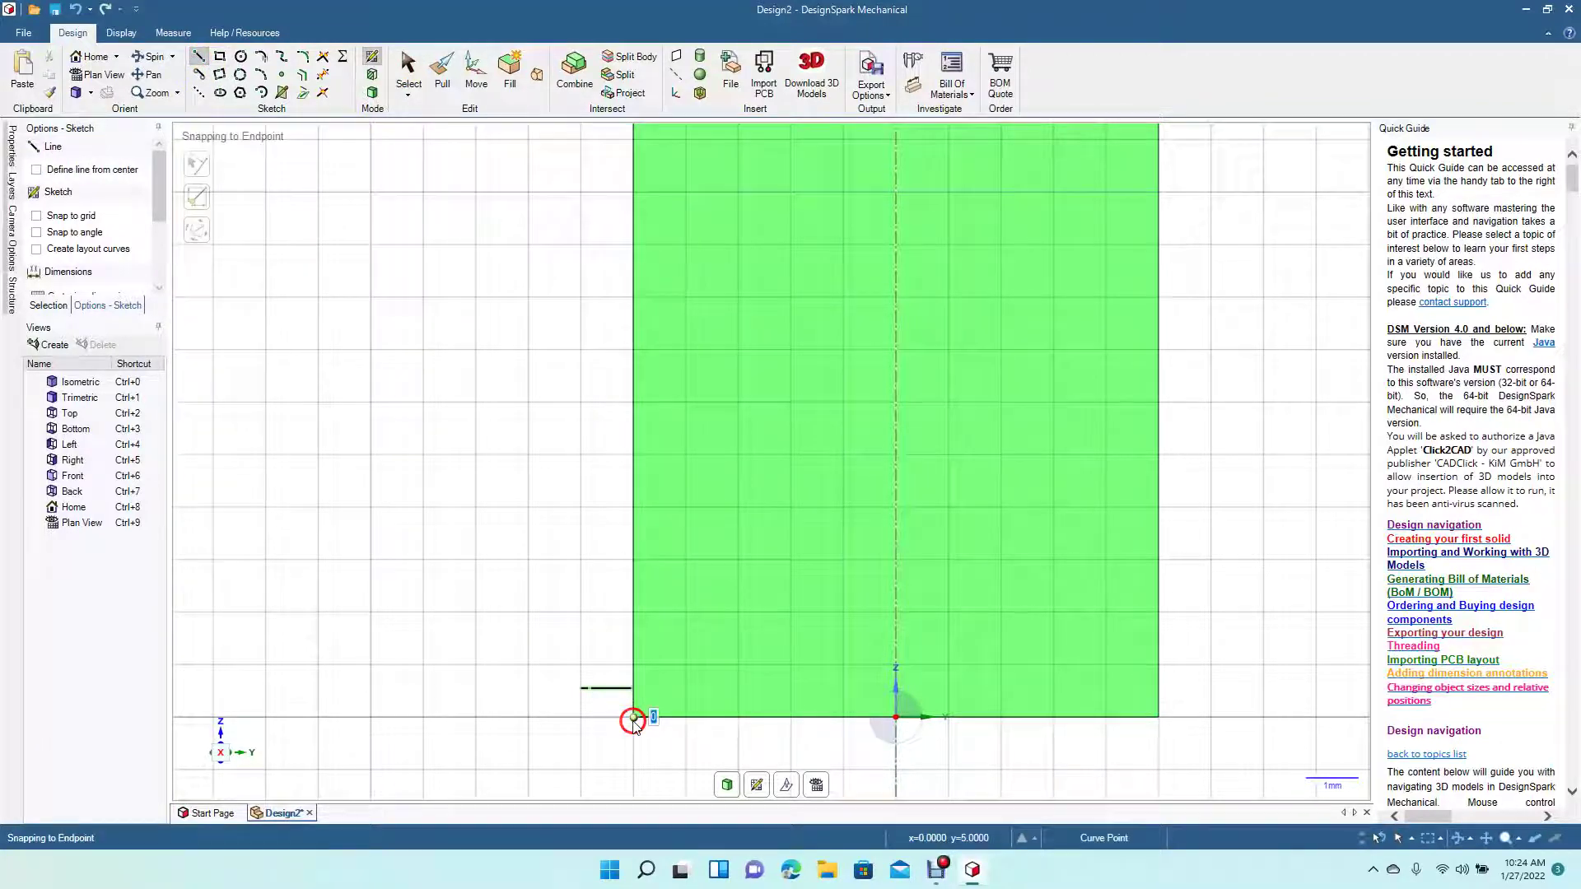
left_click(580, 690)
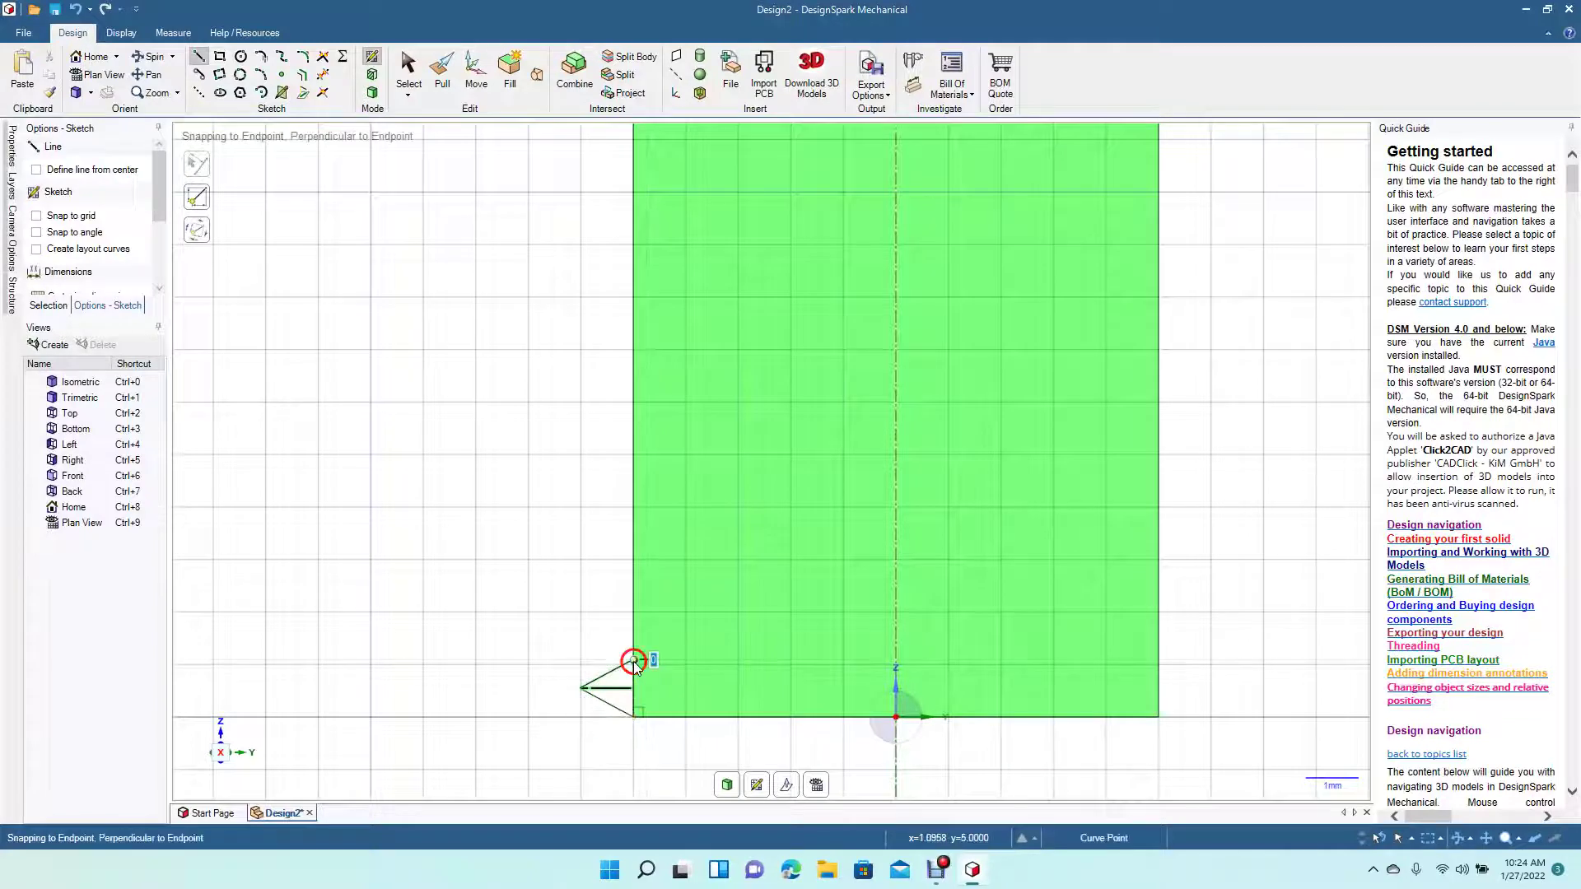
Add the small step edges closing the outline at the body's bottom edge
left_click(662, 660)
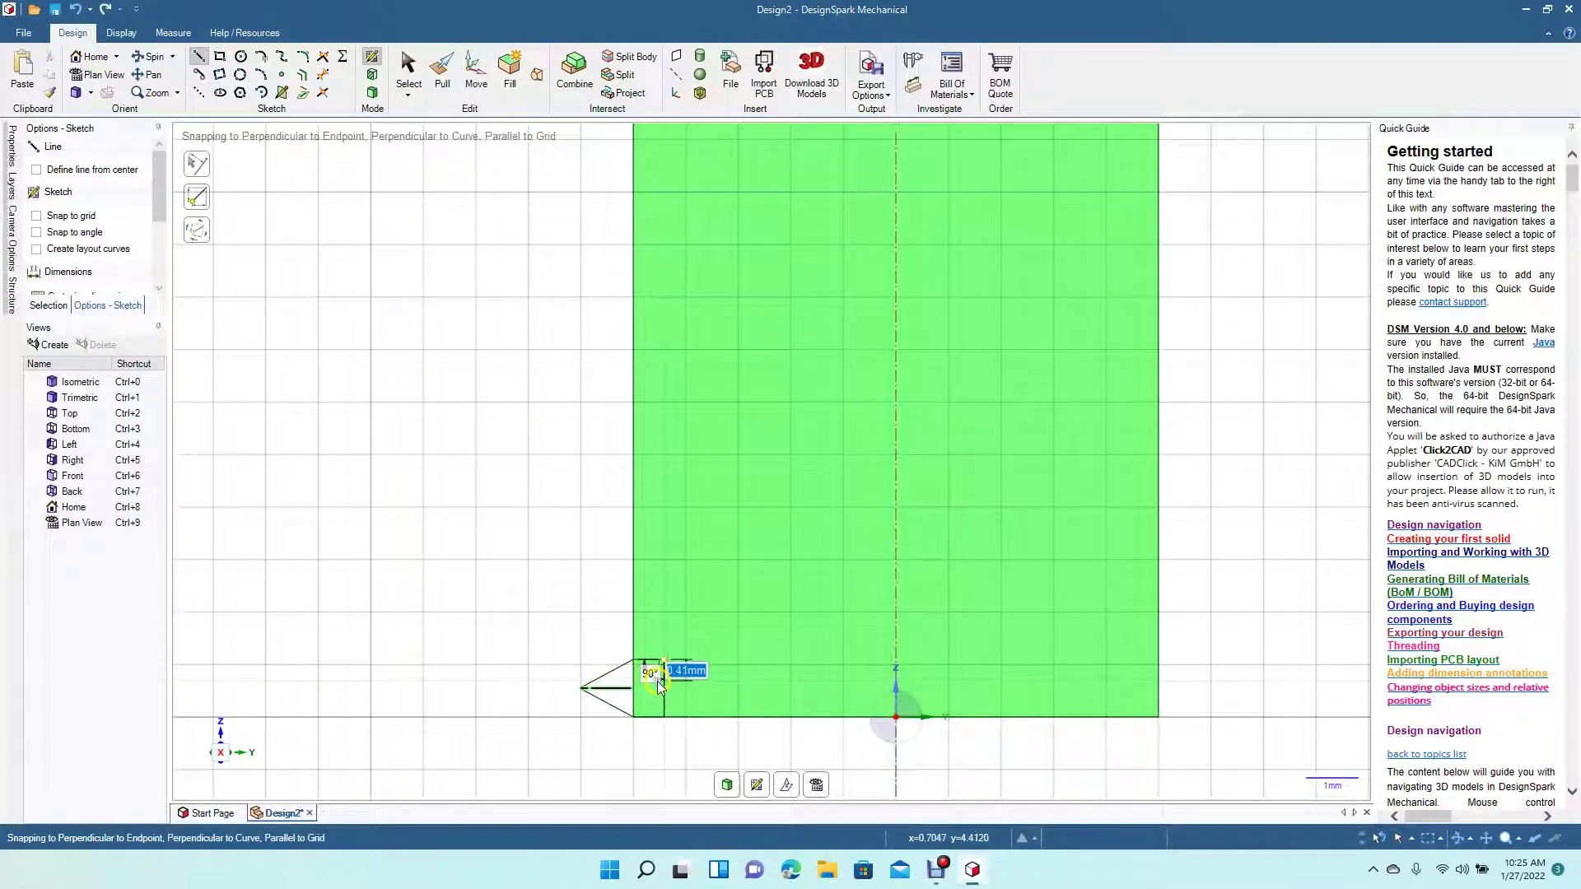
left_click(664, 713)
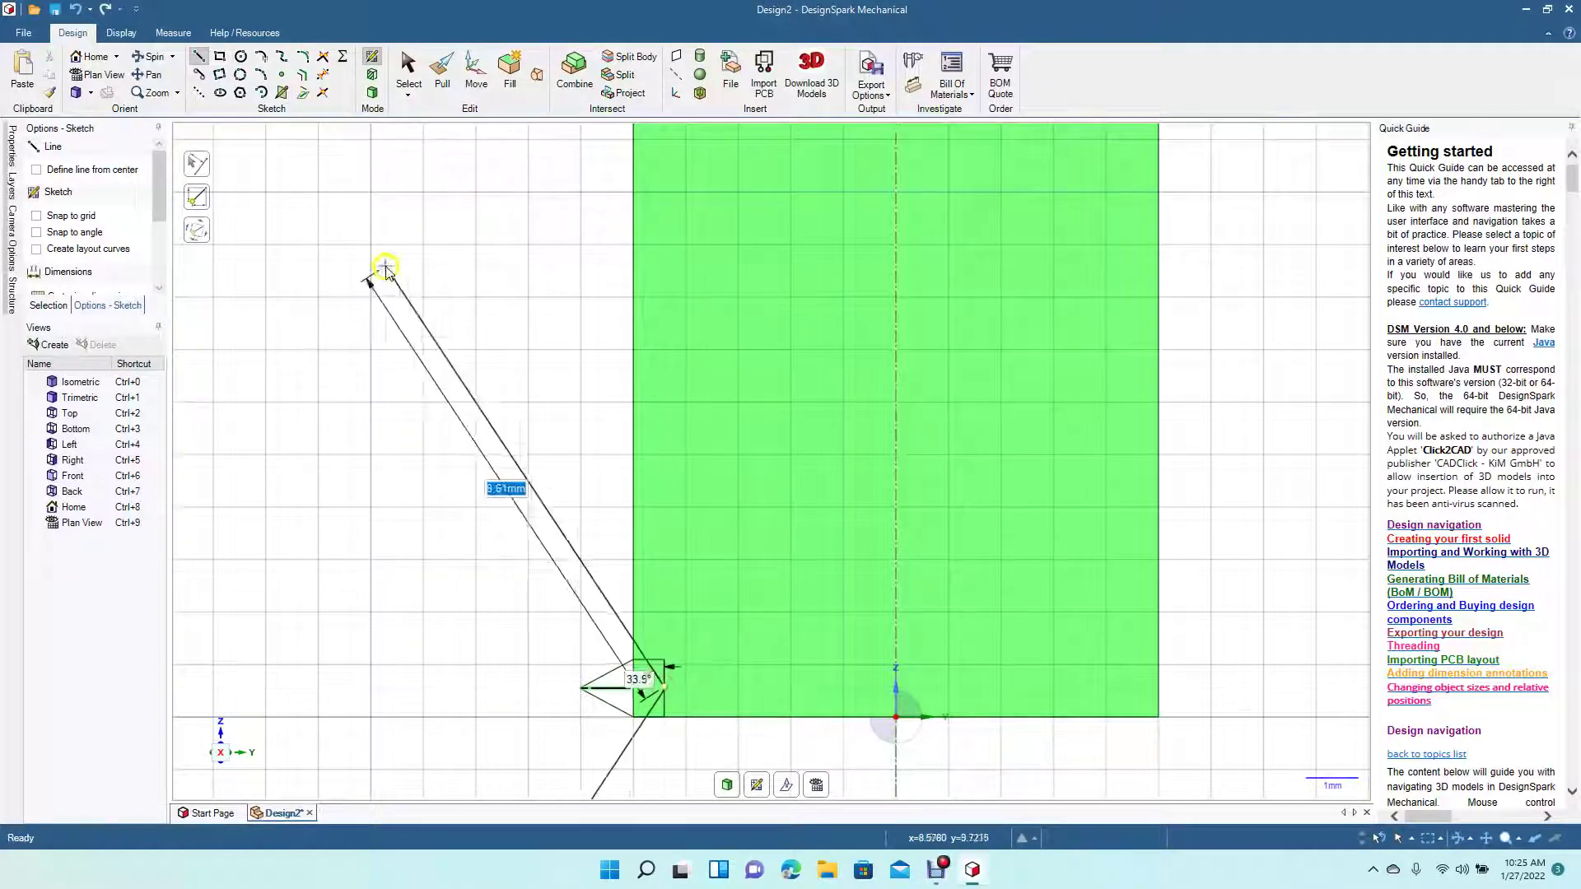
left_click(407, 70)
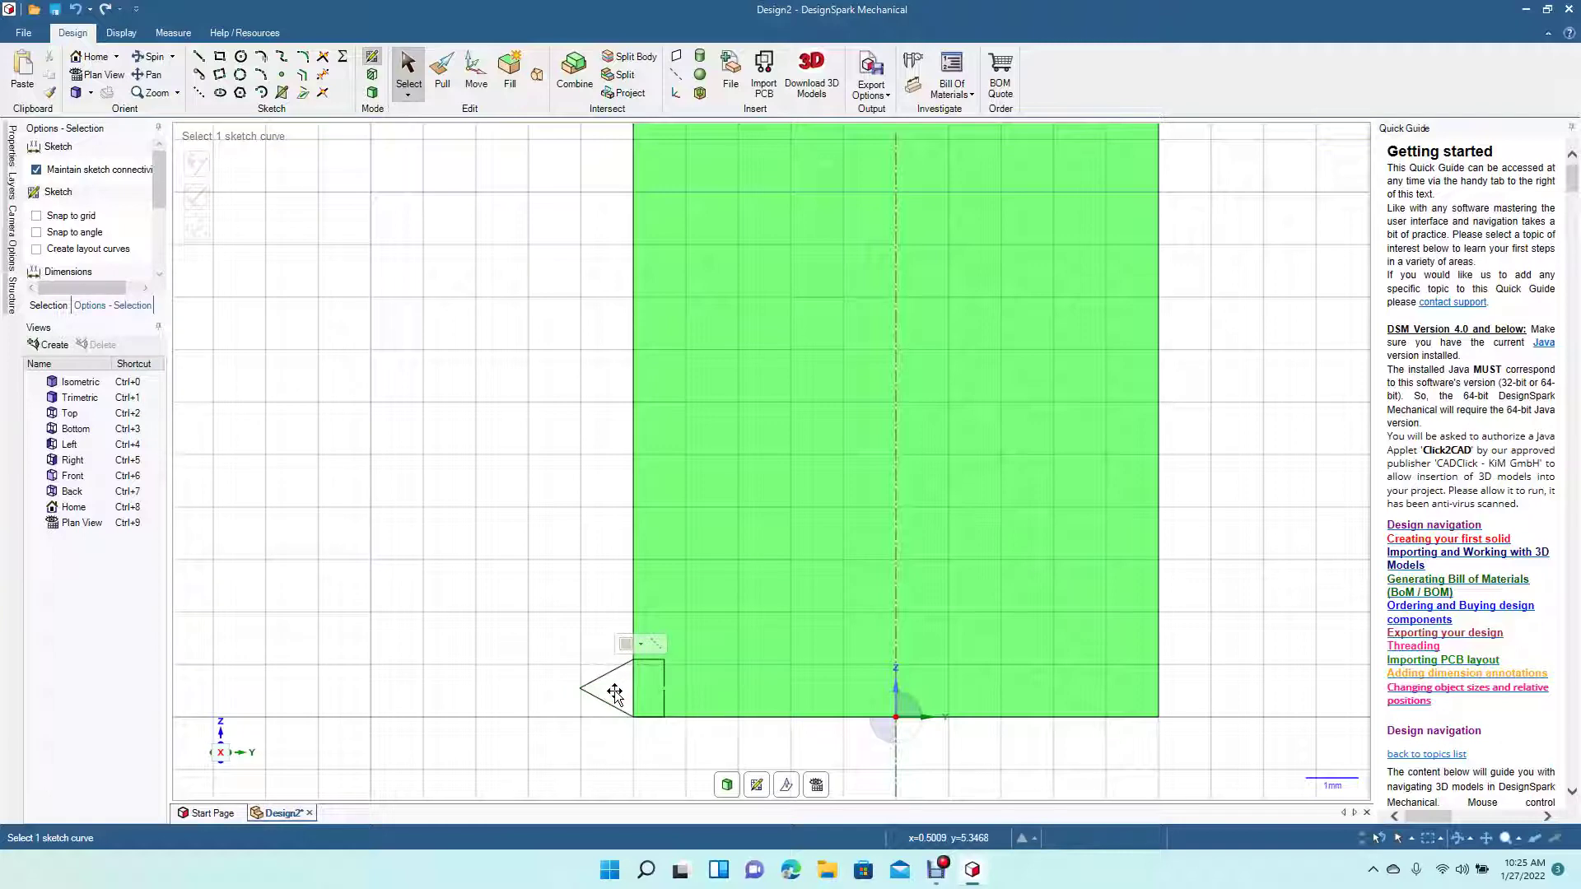
left_click(665, 700)
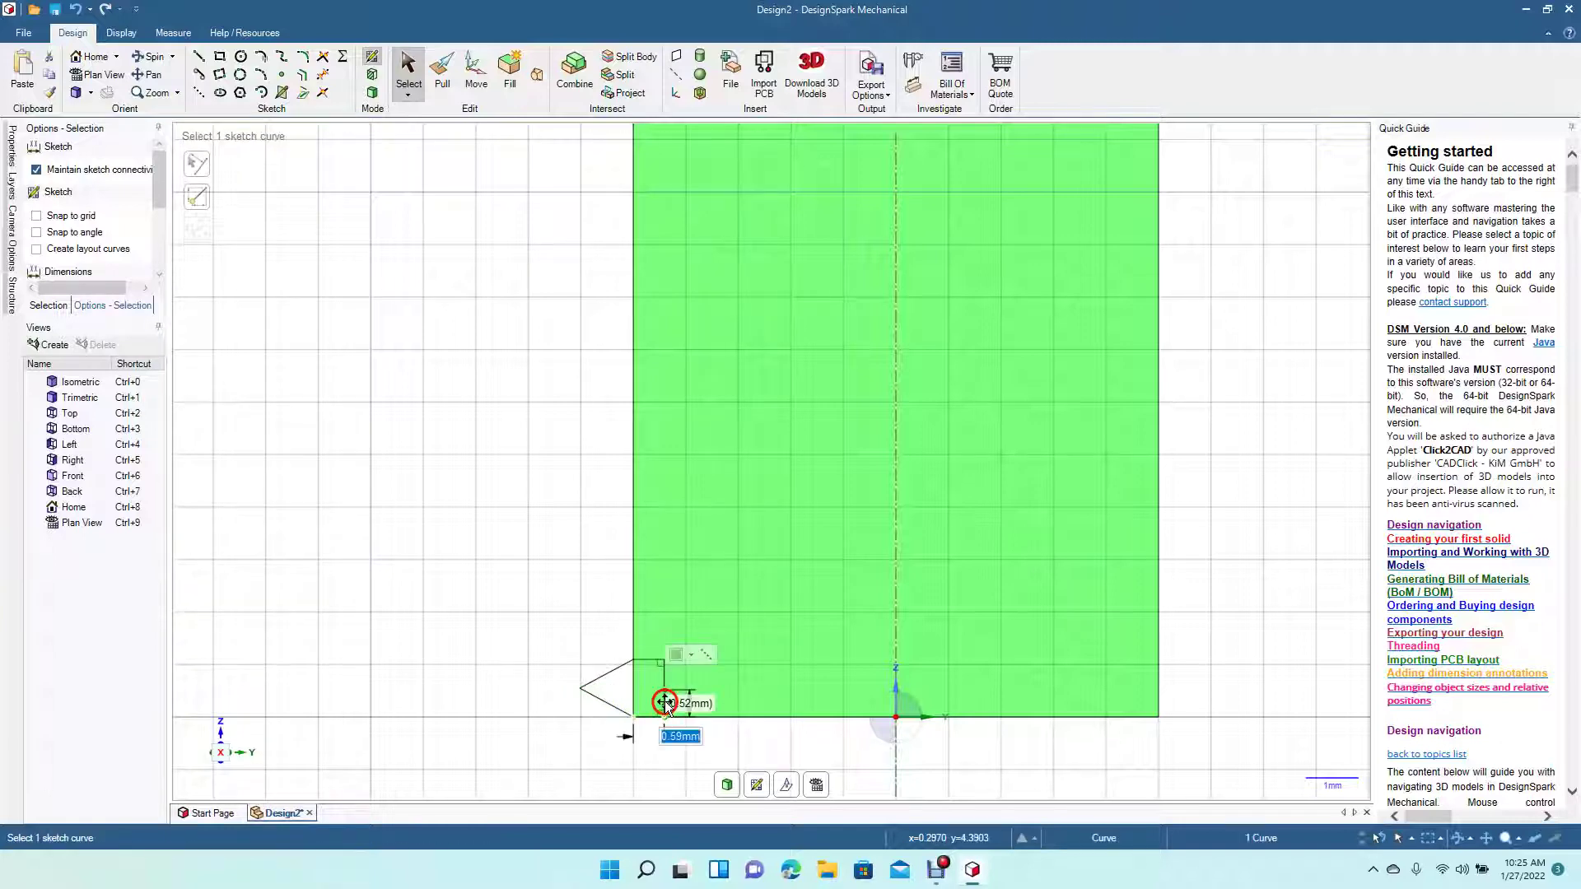
key("Escape")
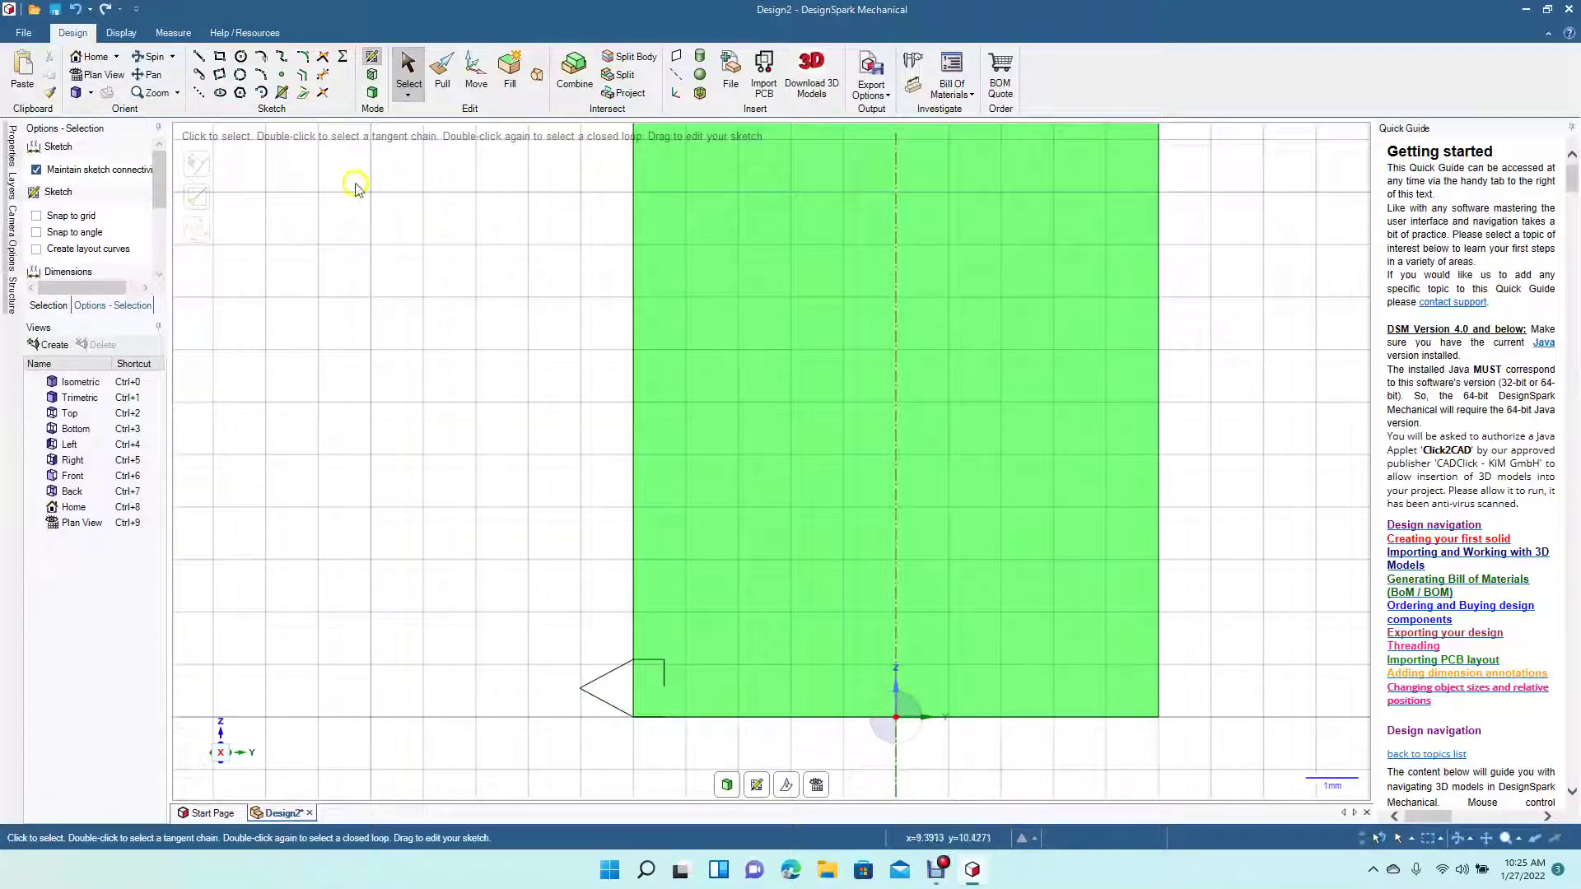
Trim the stray sketch end and select the triangular profile face for pulling
left_click(322, 57)
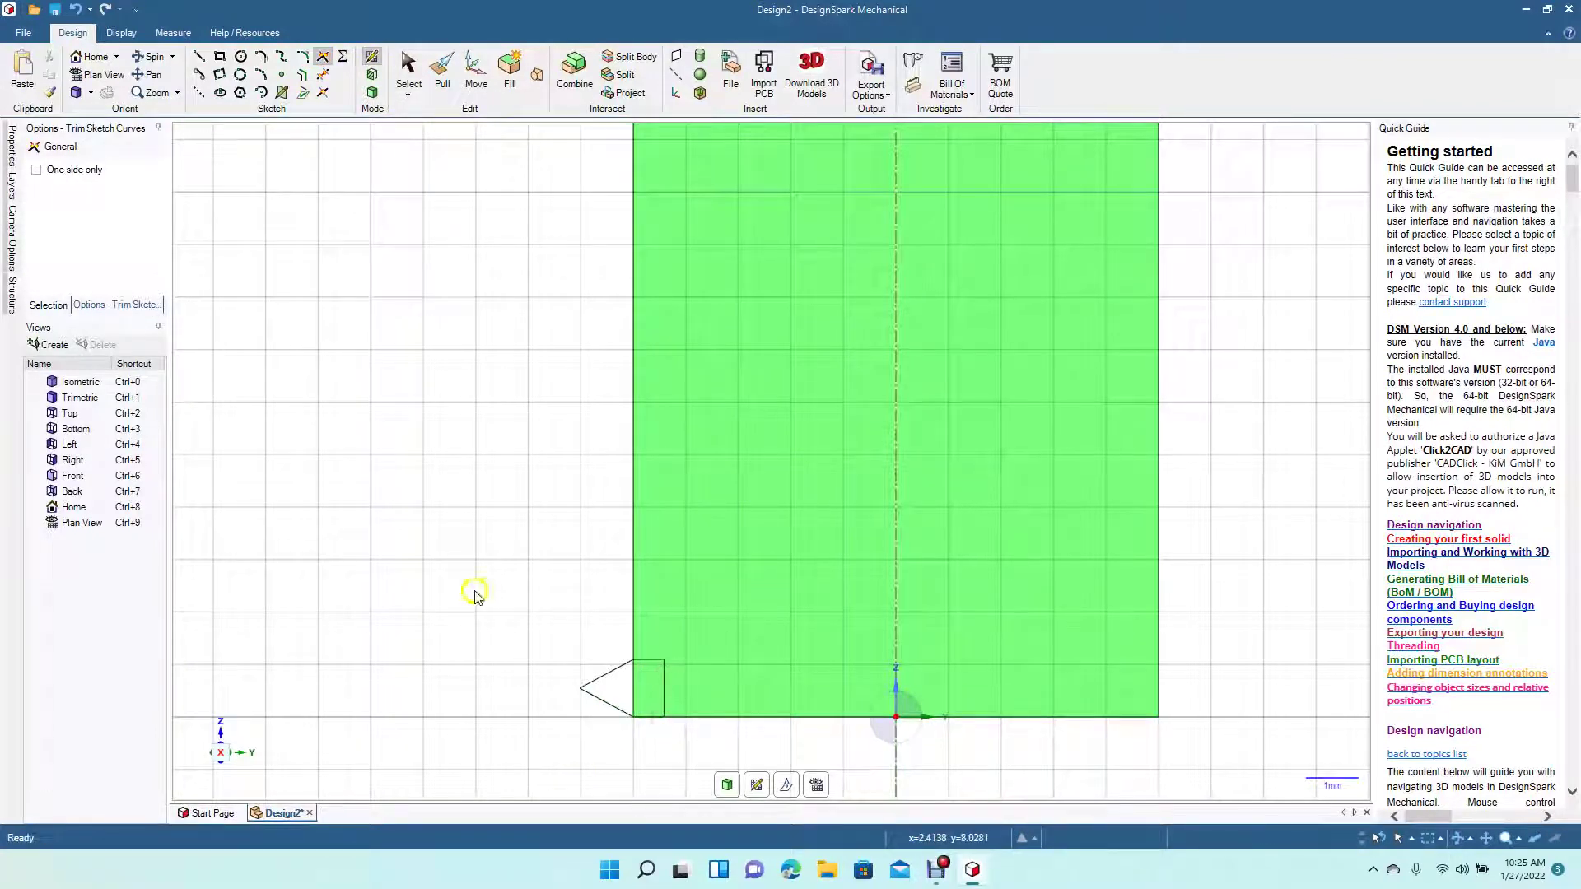
left_click(437, 73)
left_click(620, 697)
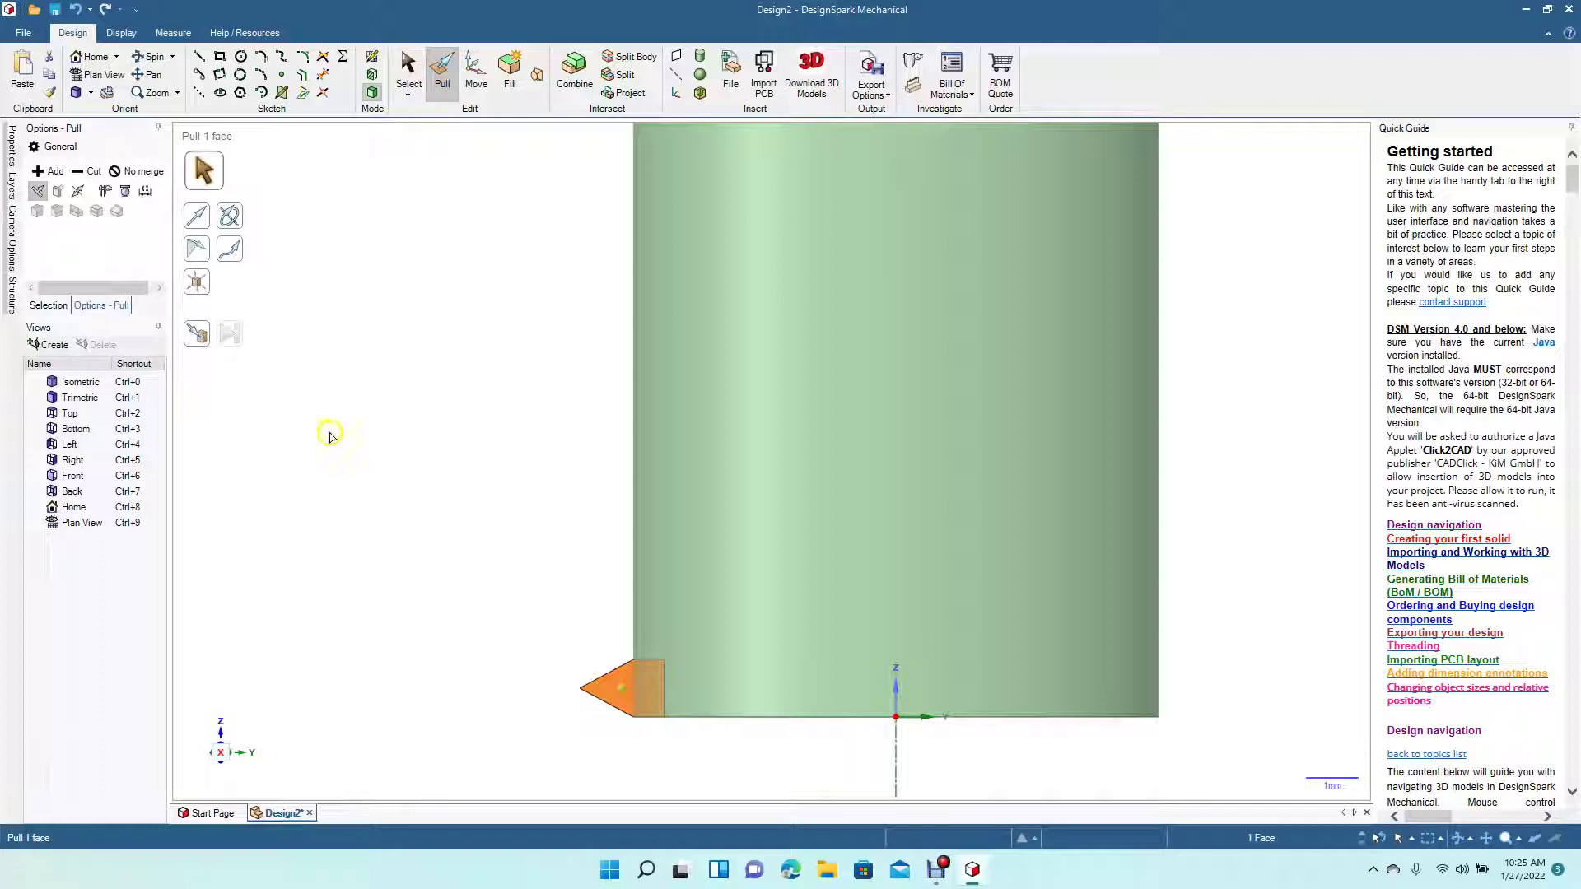
Try a right-handed 5 mm pitch helical revolve of the tooth around the Z axis, then undo it
left_click(55, 170)
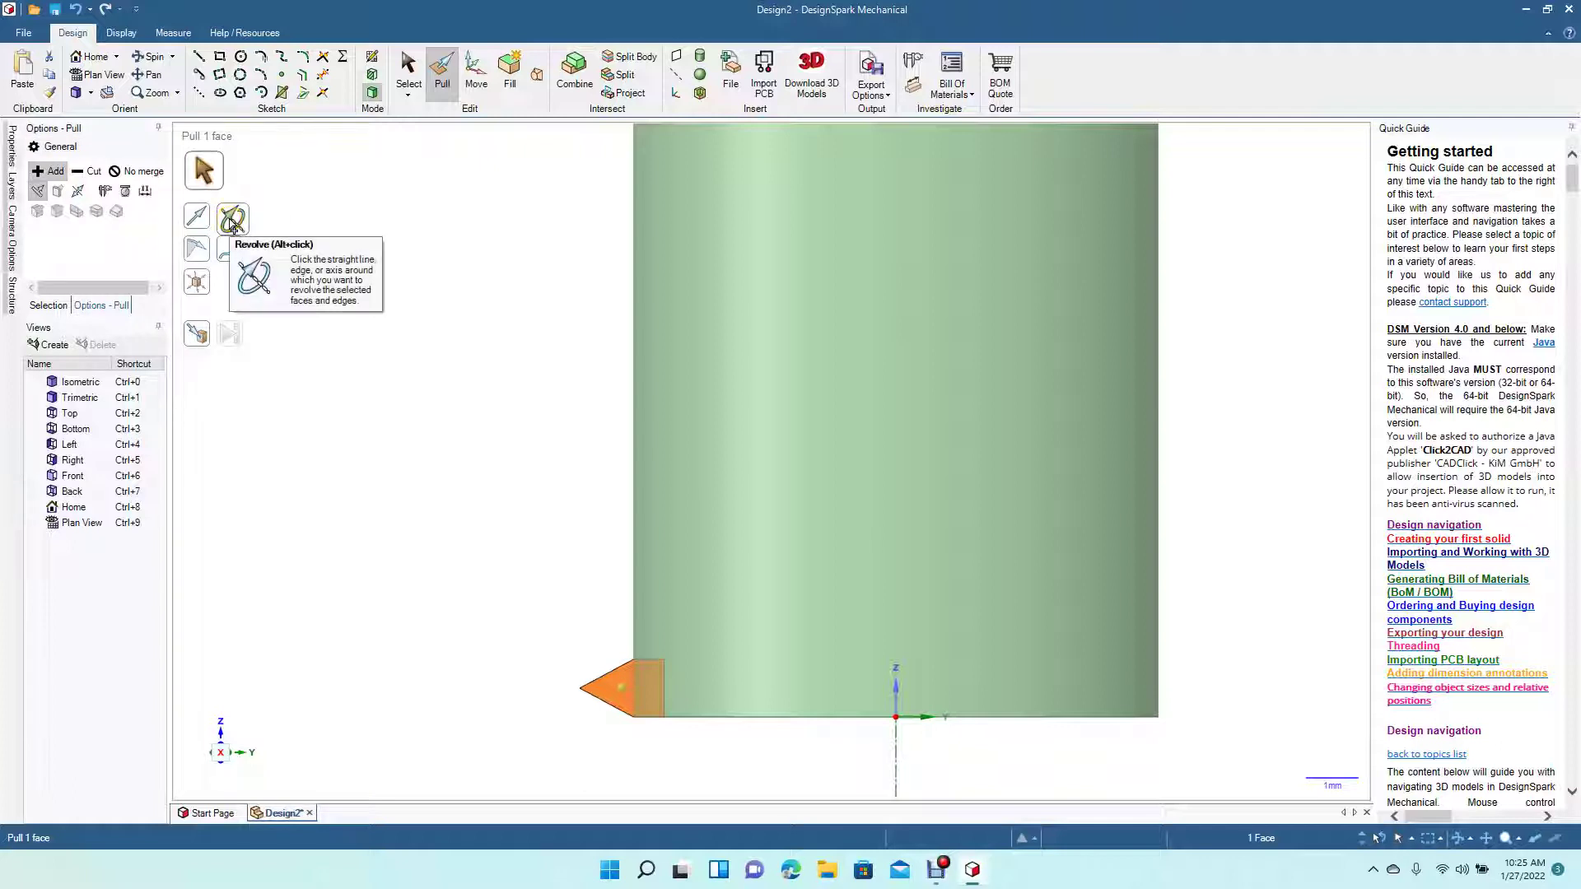
left_click(232, 222)
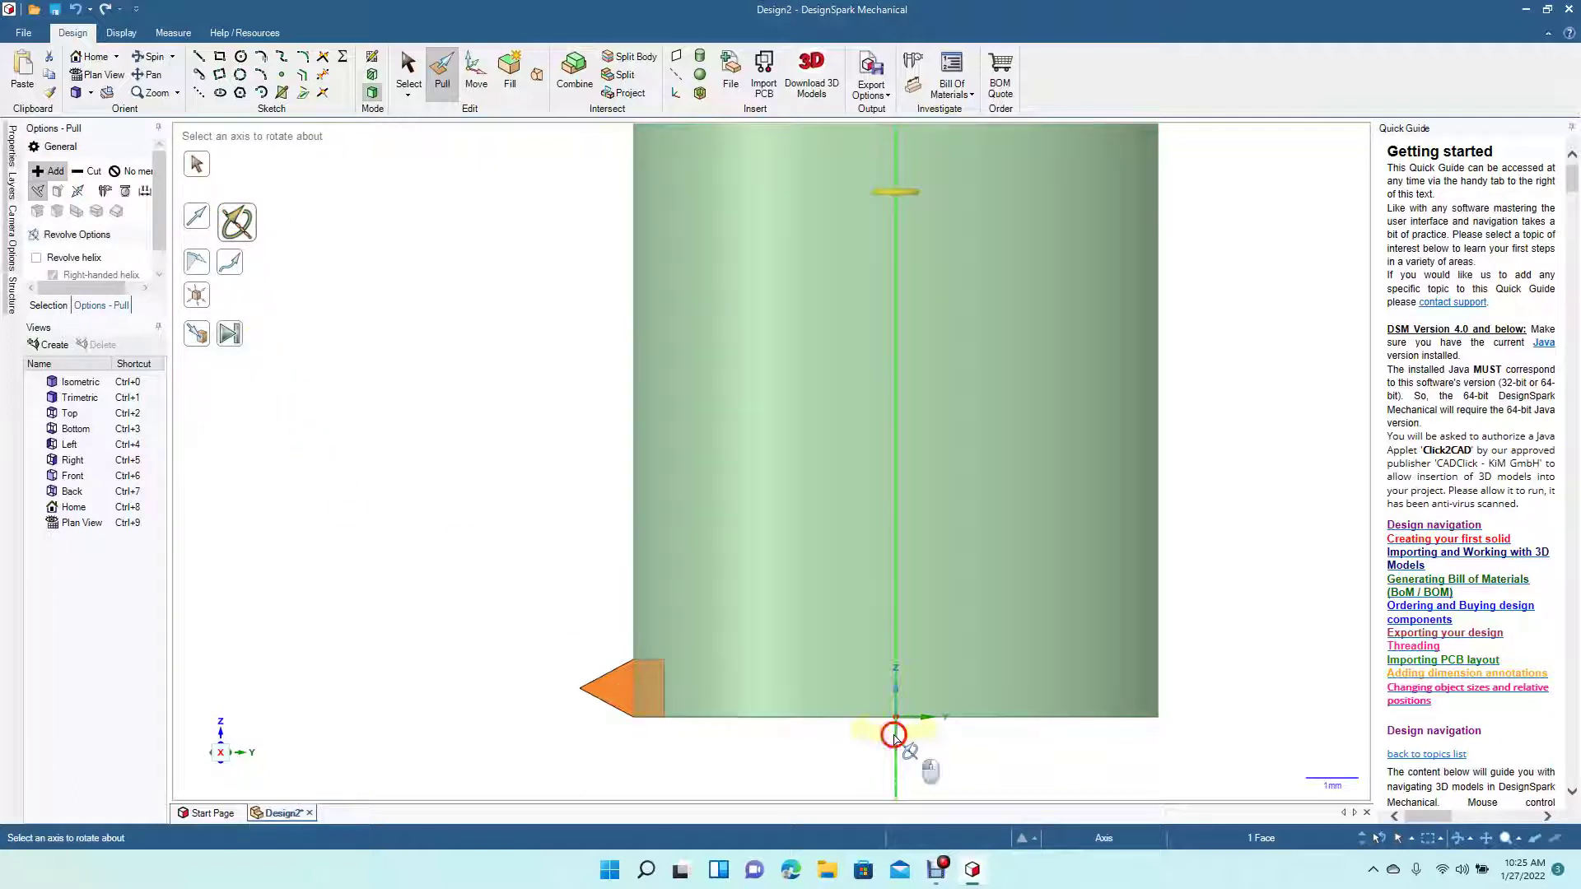
left_click(895, 737)
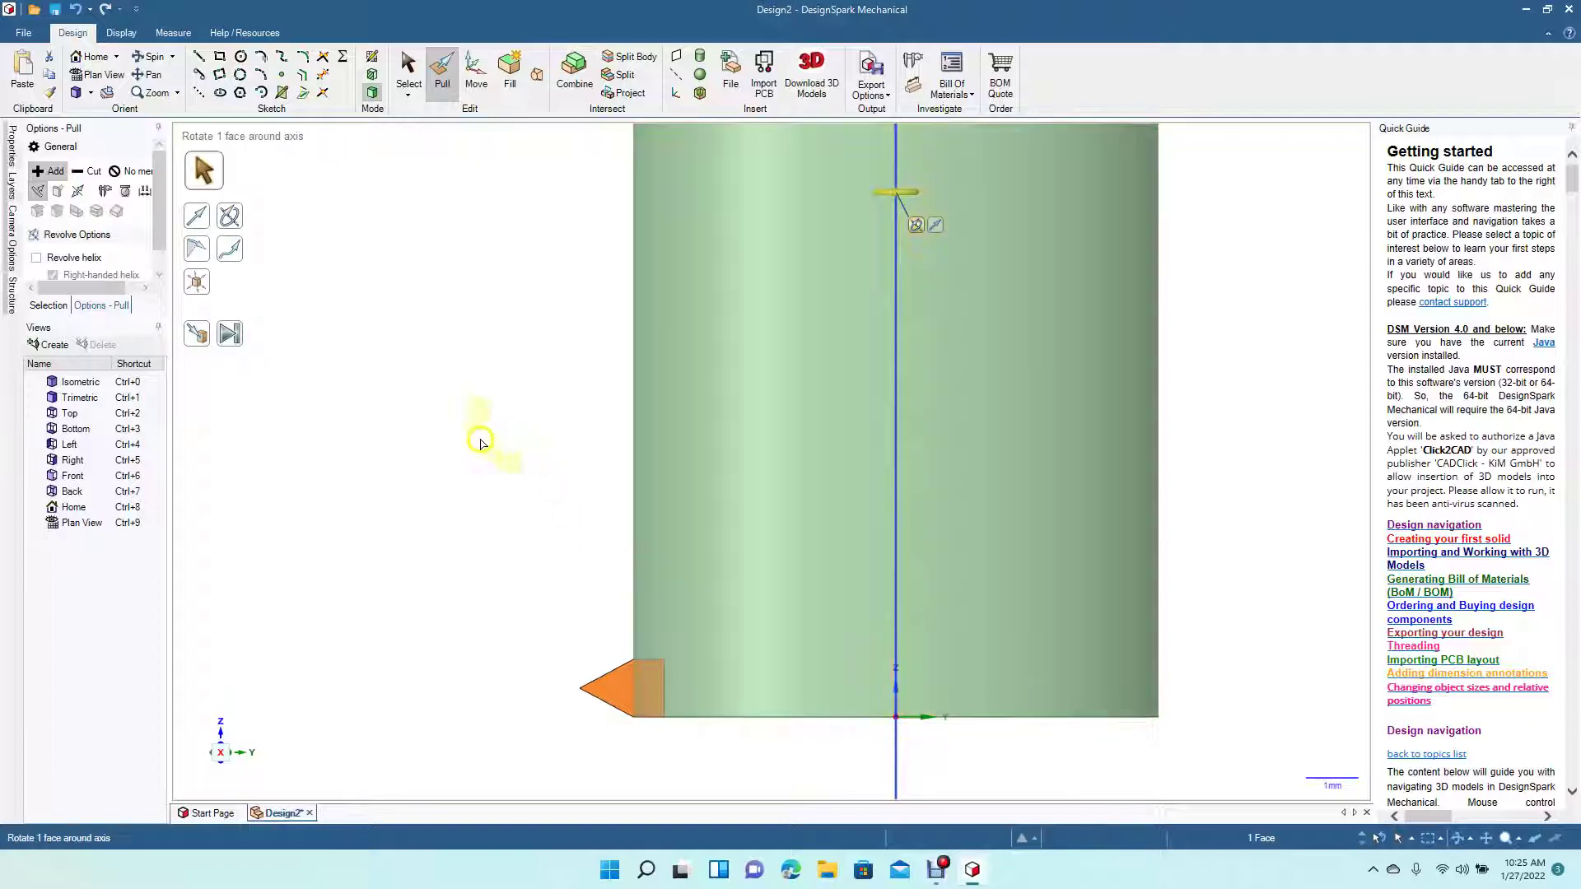
left_click(33, 260)
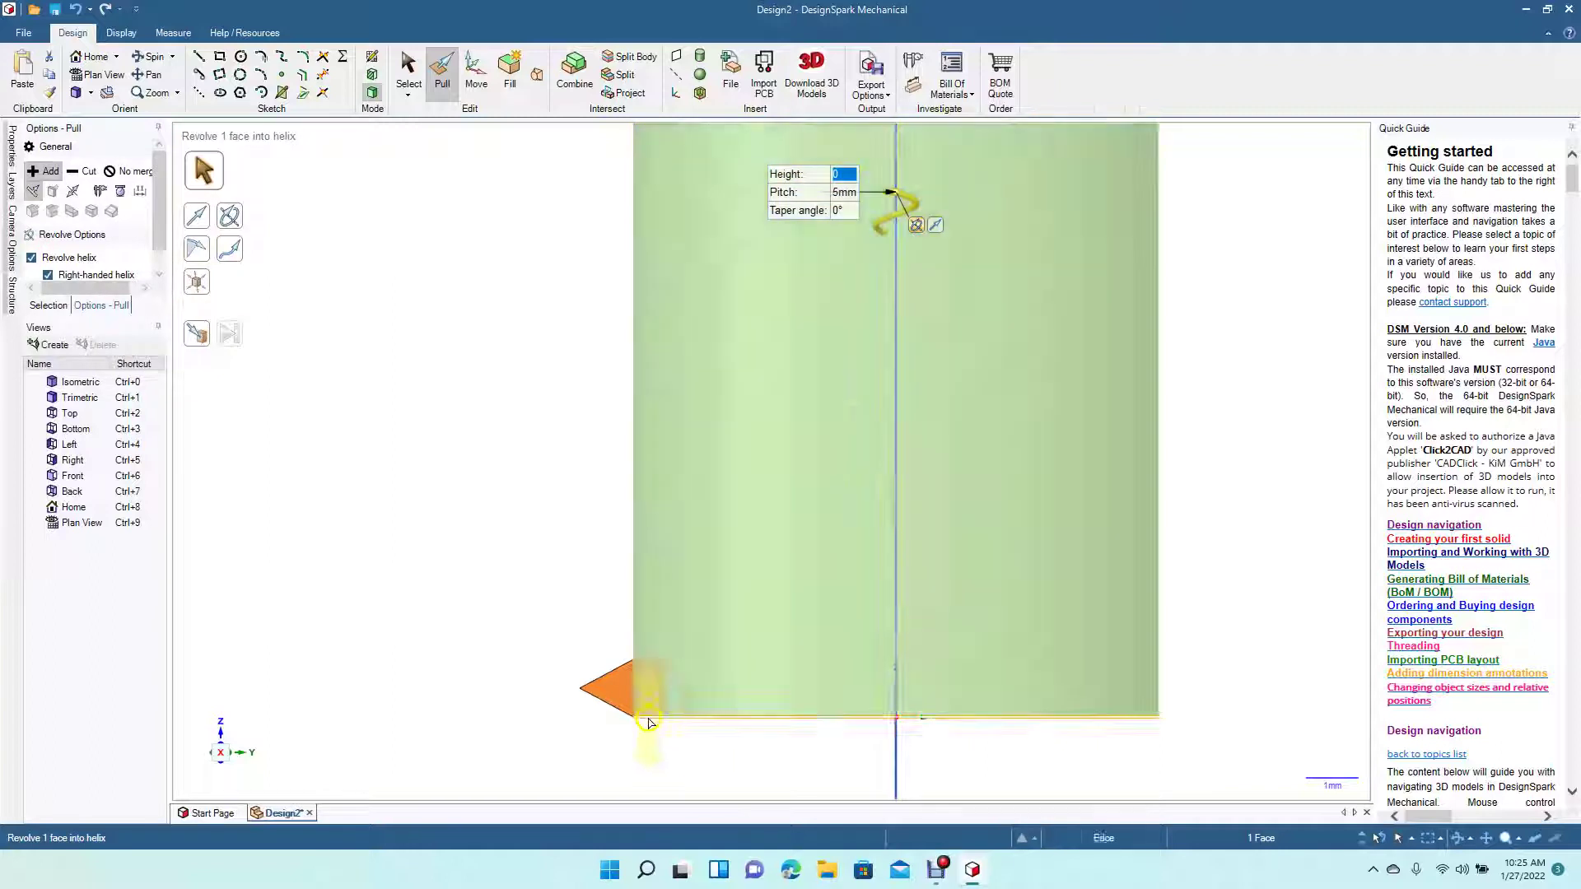
left_click(617, 701)
left_click_drag(616, 702, 659, 264)
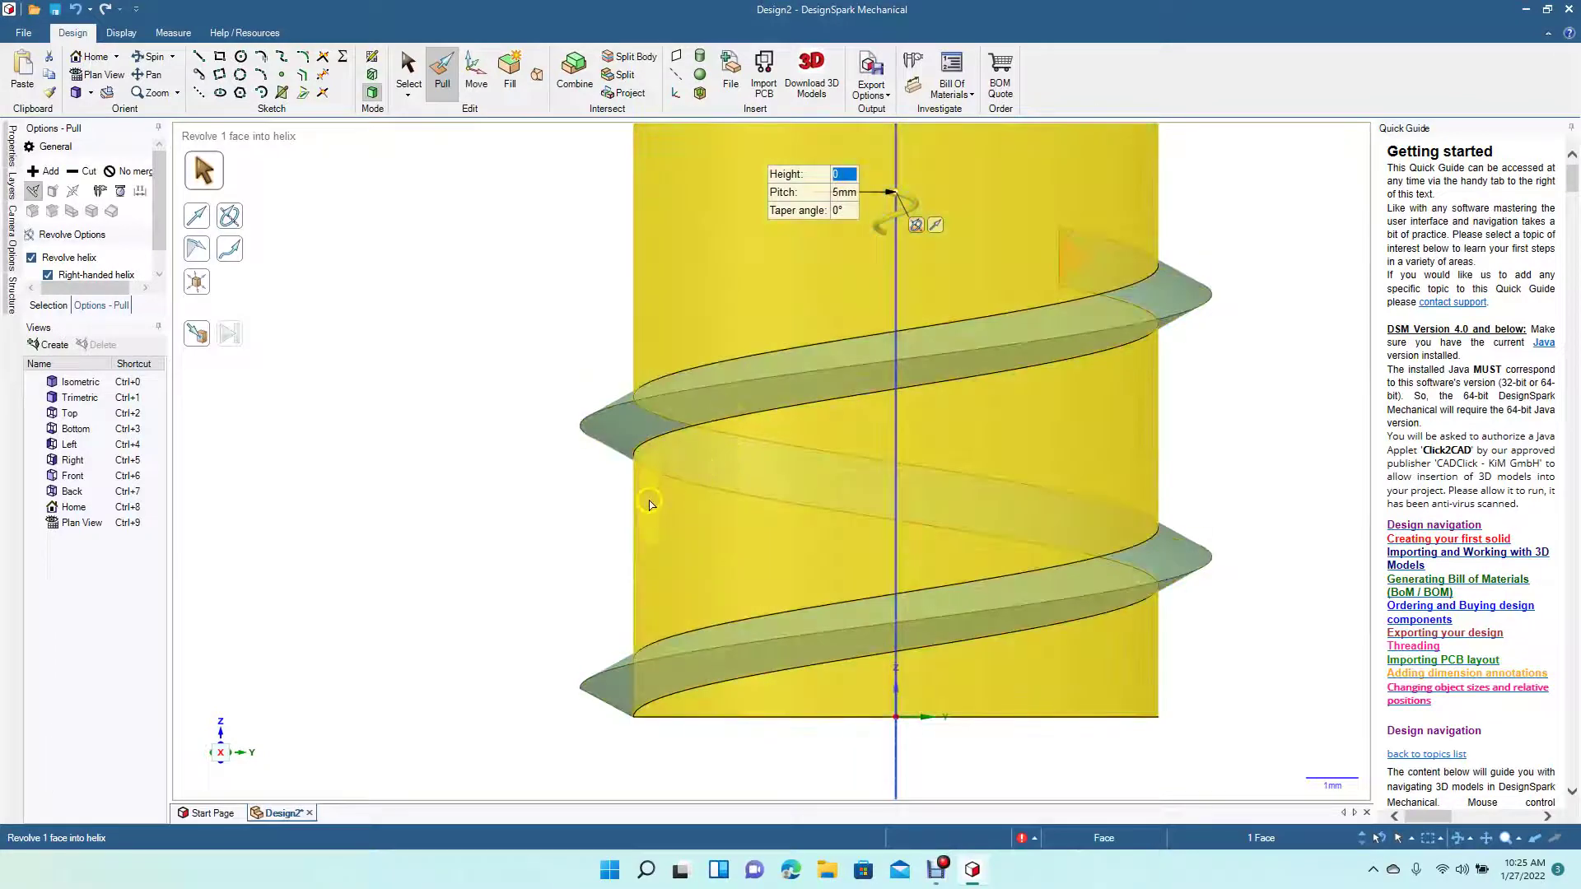
key("ctrl+z")
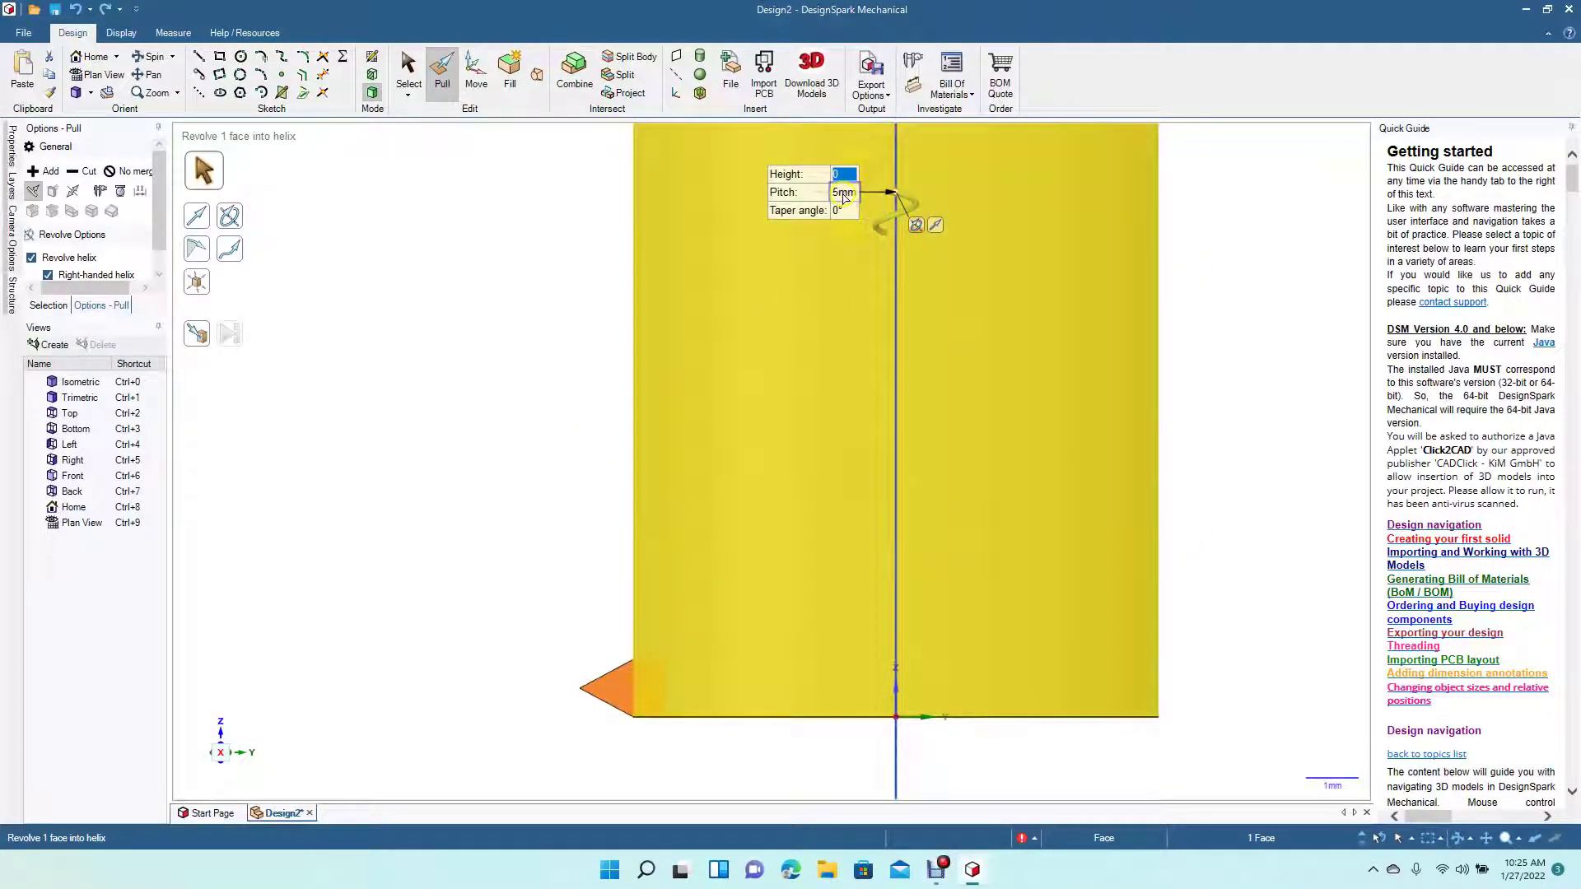
Sweep the triangular profile into a 2 mm pitch helical thread 20 mm high
left_click(843, 194)
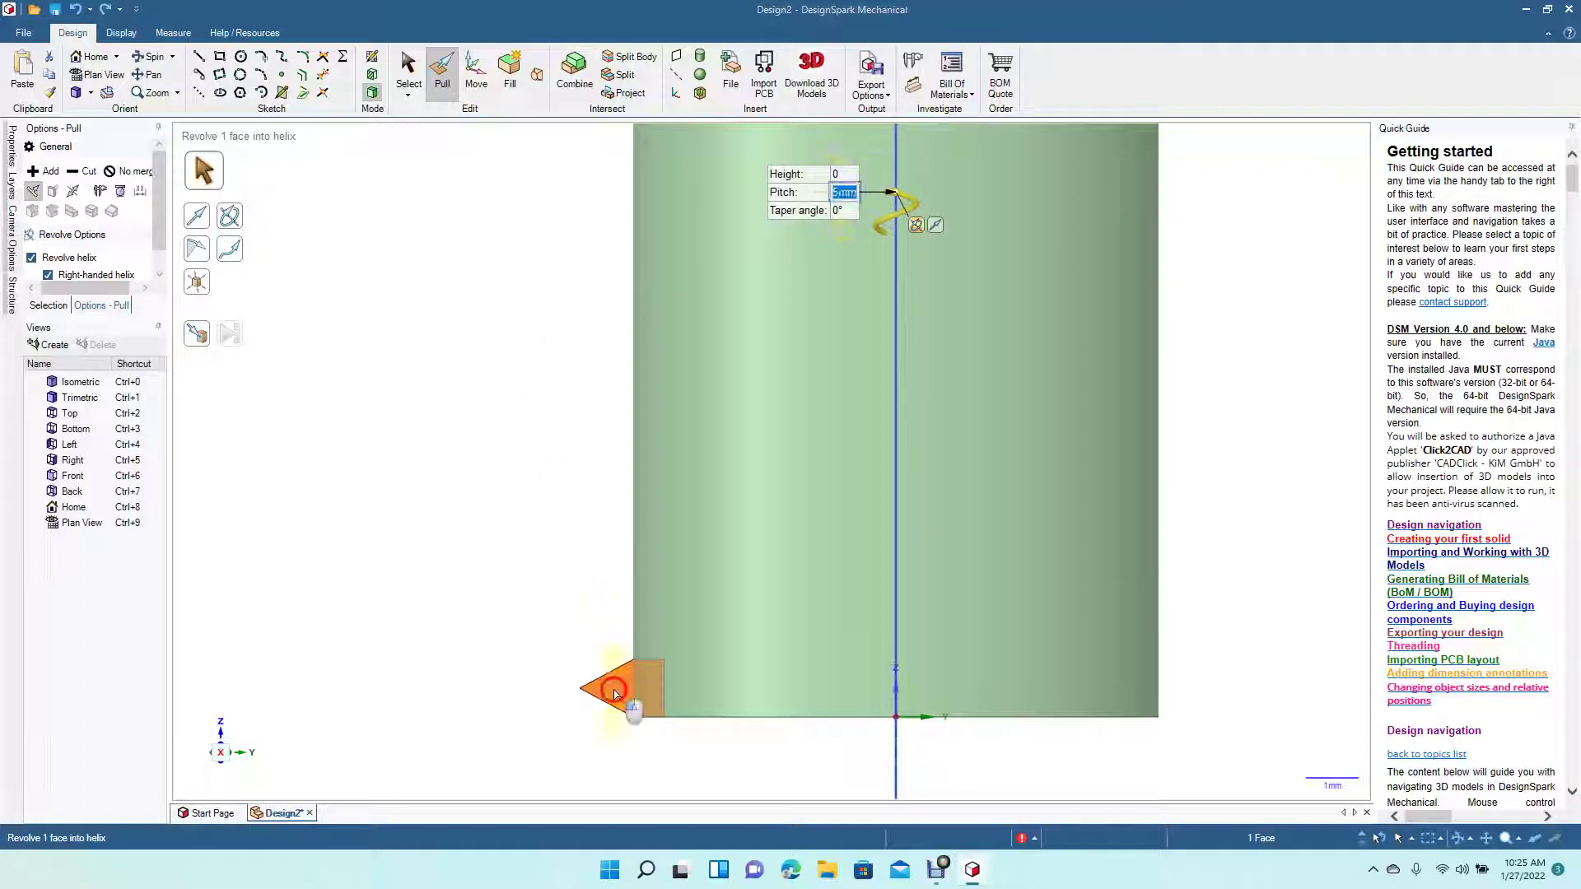
left_click_drag(612, 687, 628, 135)
left_click(848, 176)
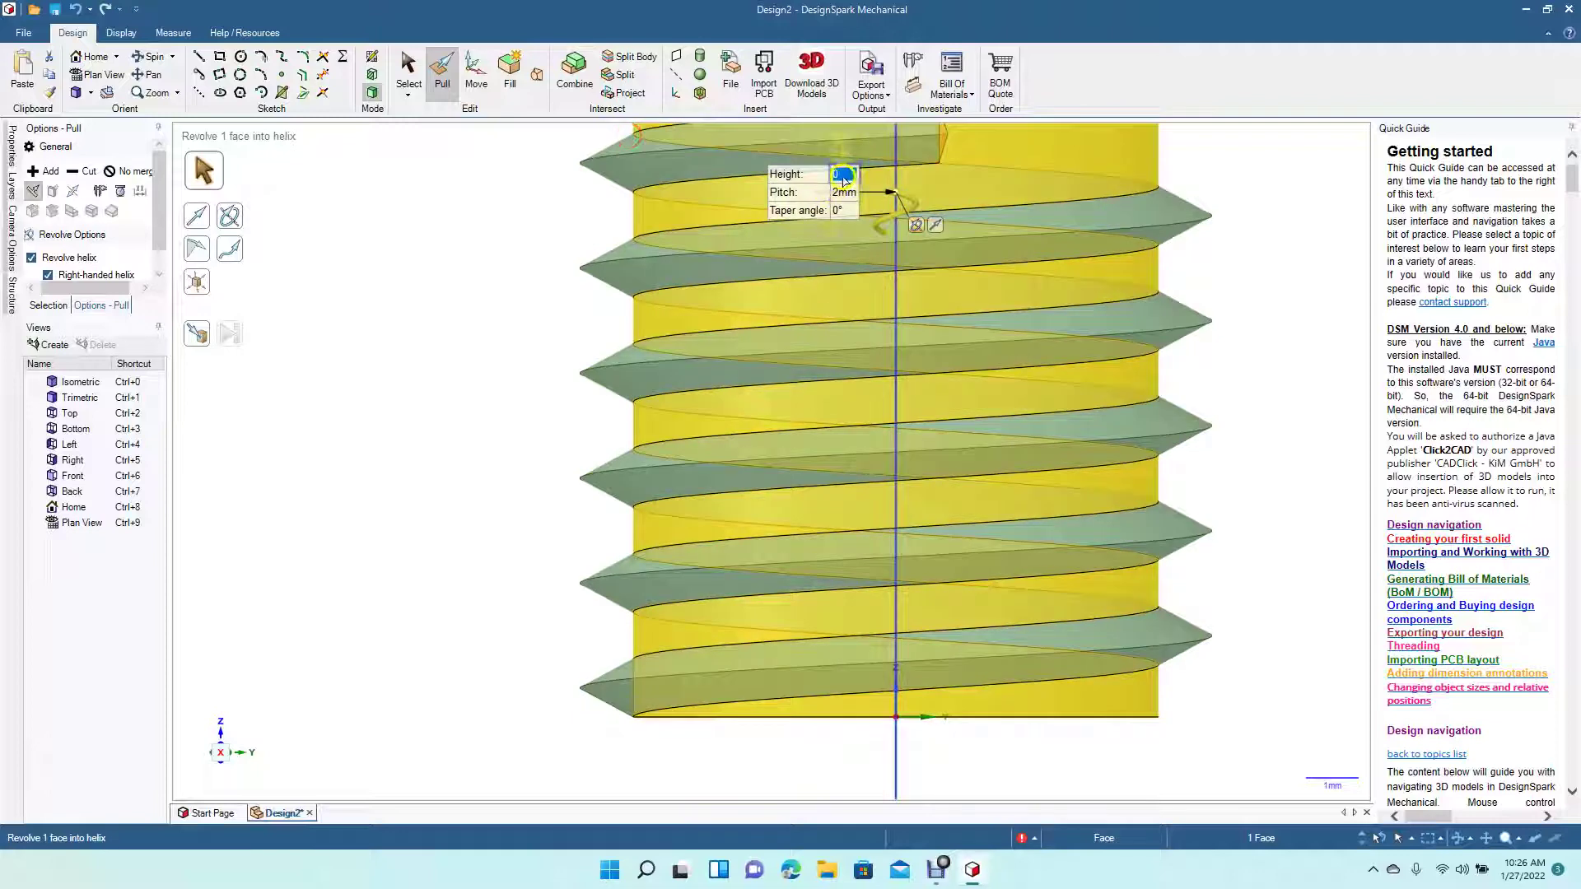
type("0")
key("Return")
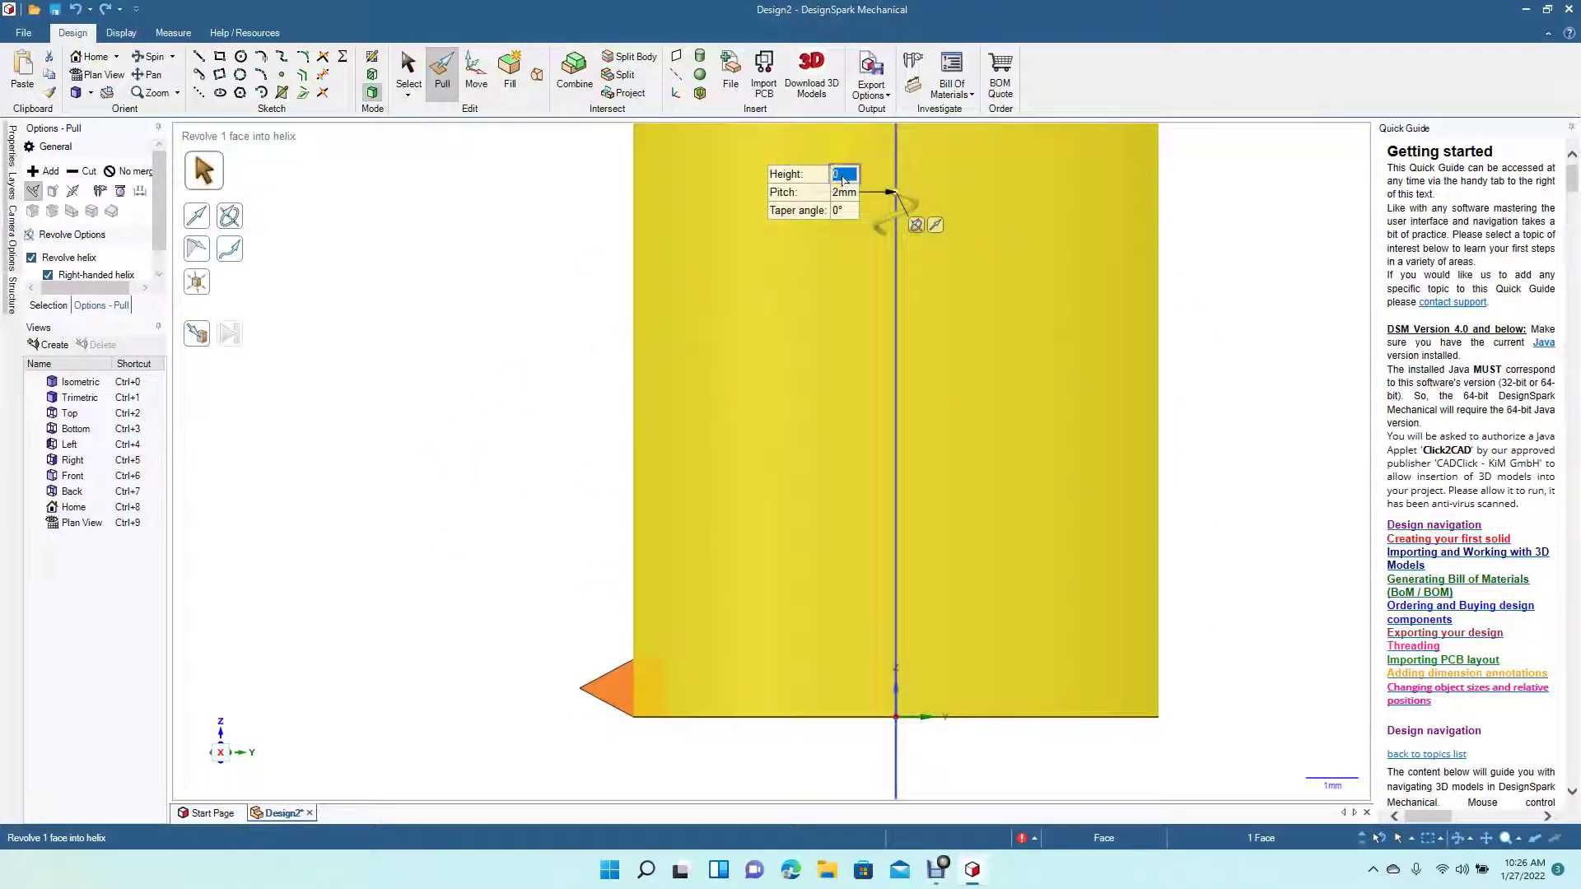
type("2")
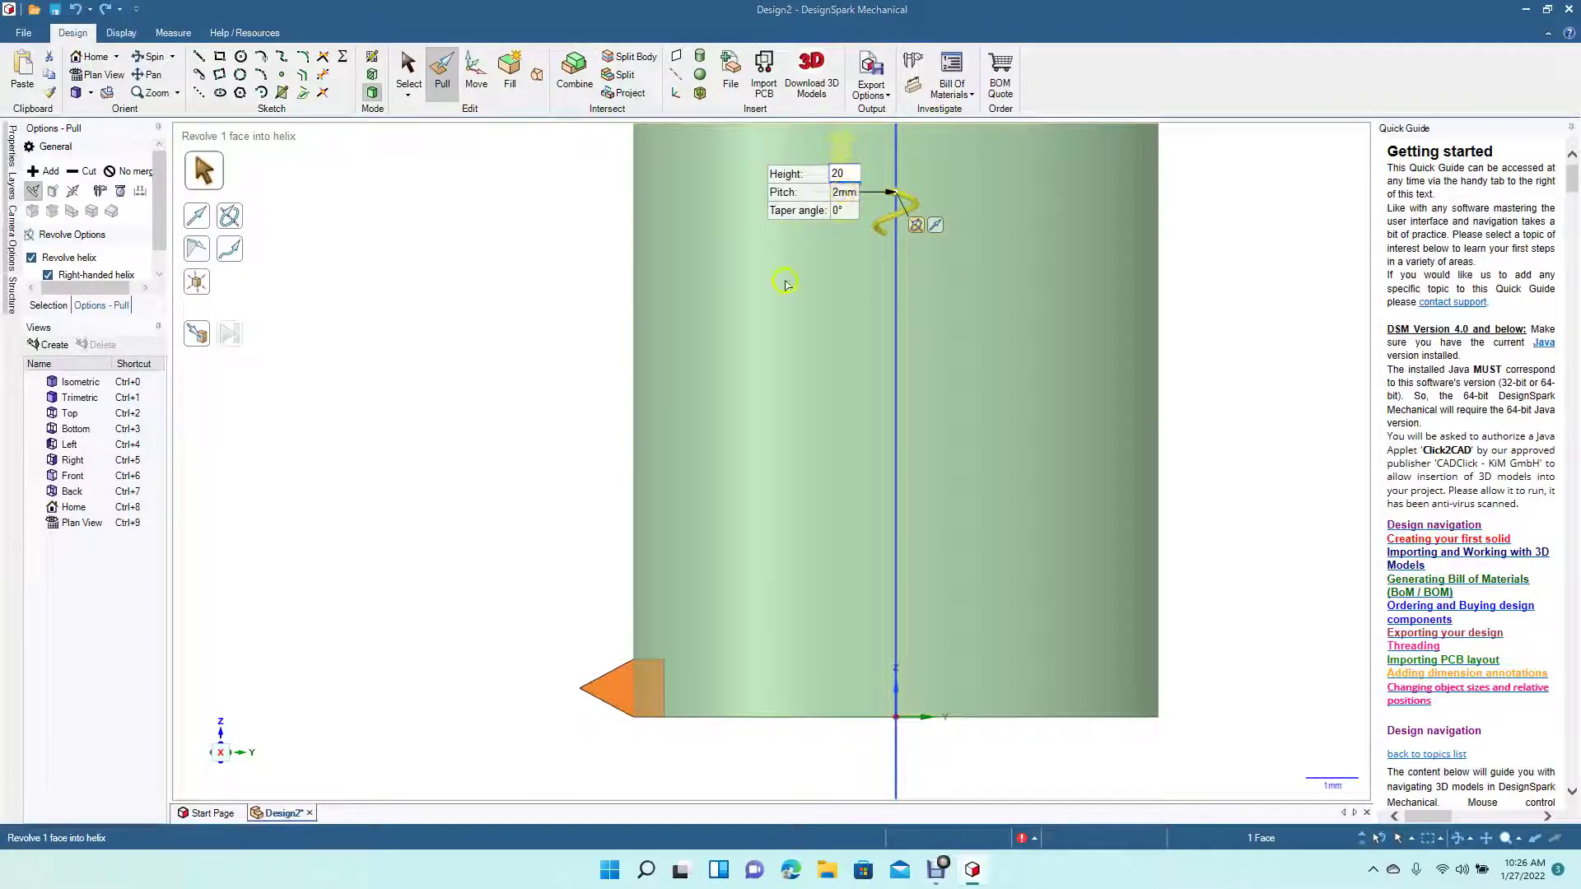
type("0")
key("Return")
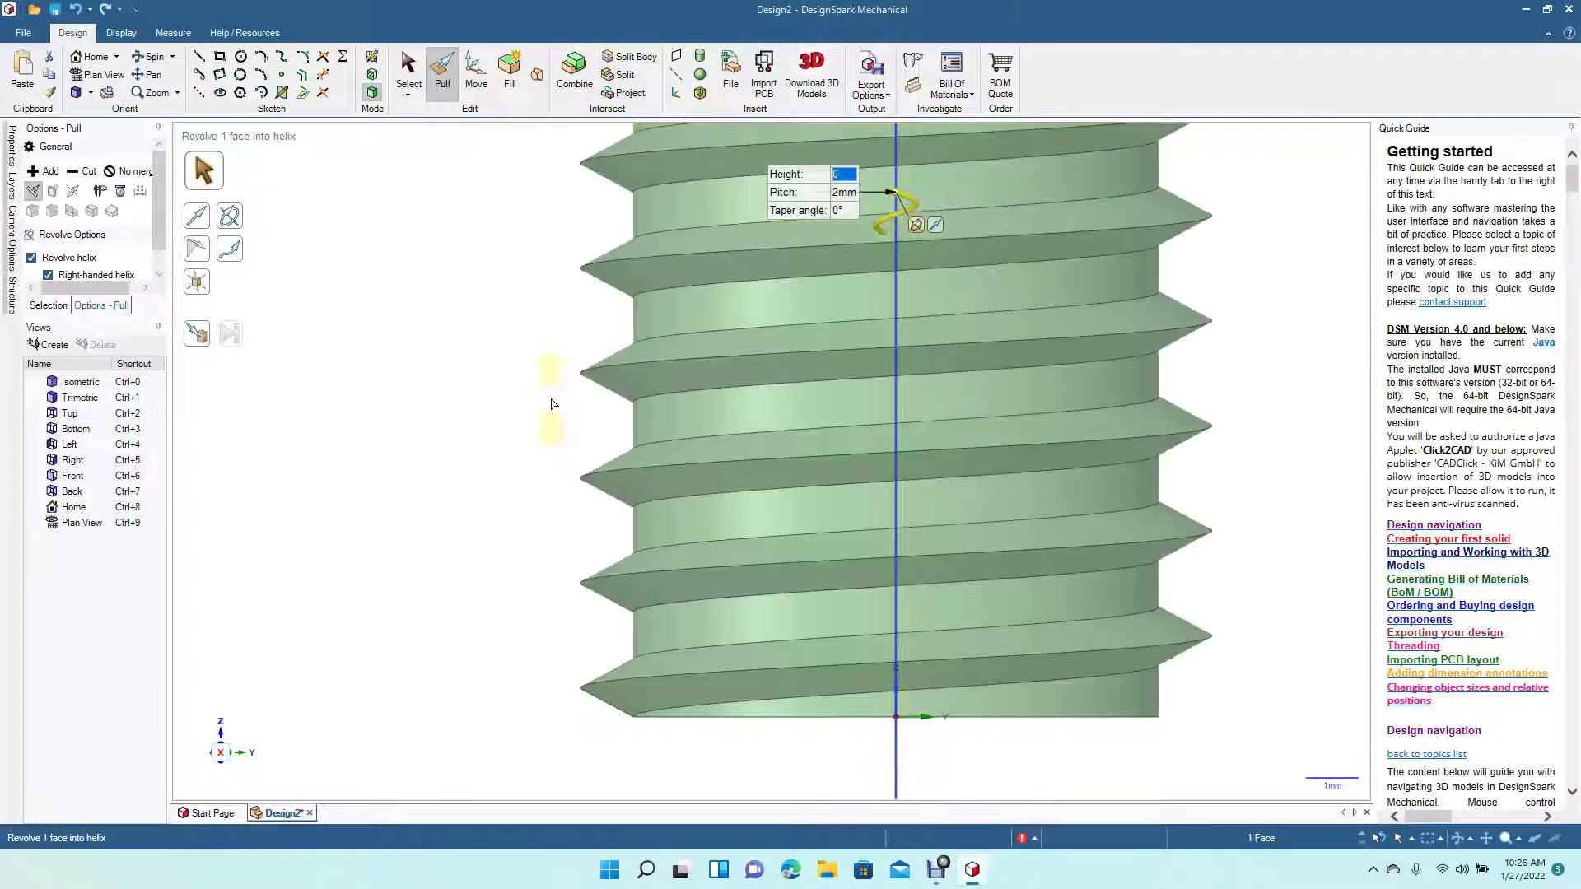
scroll(467, 461, "down", 5)
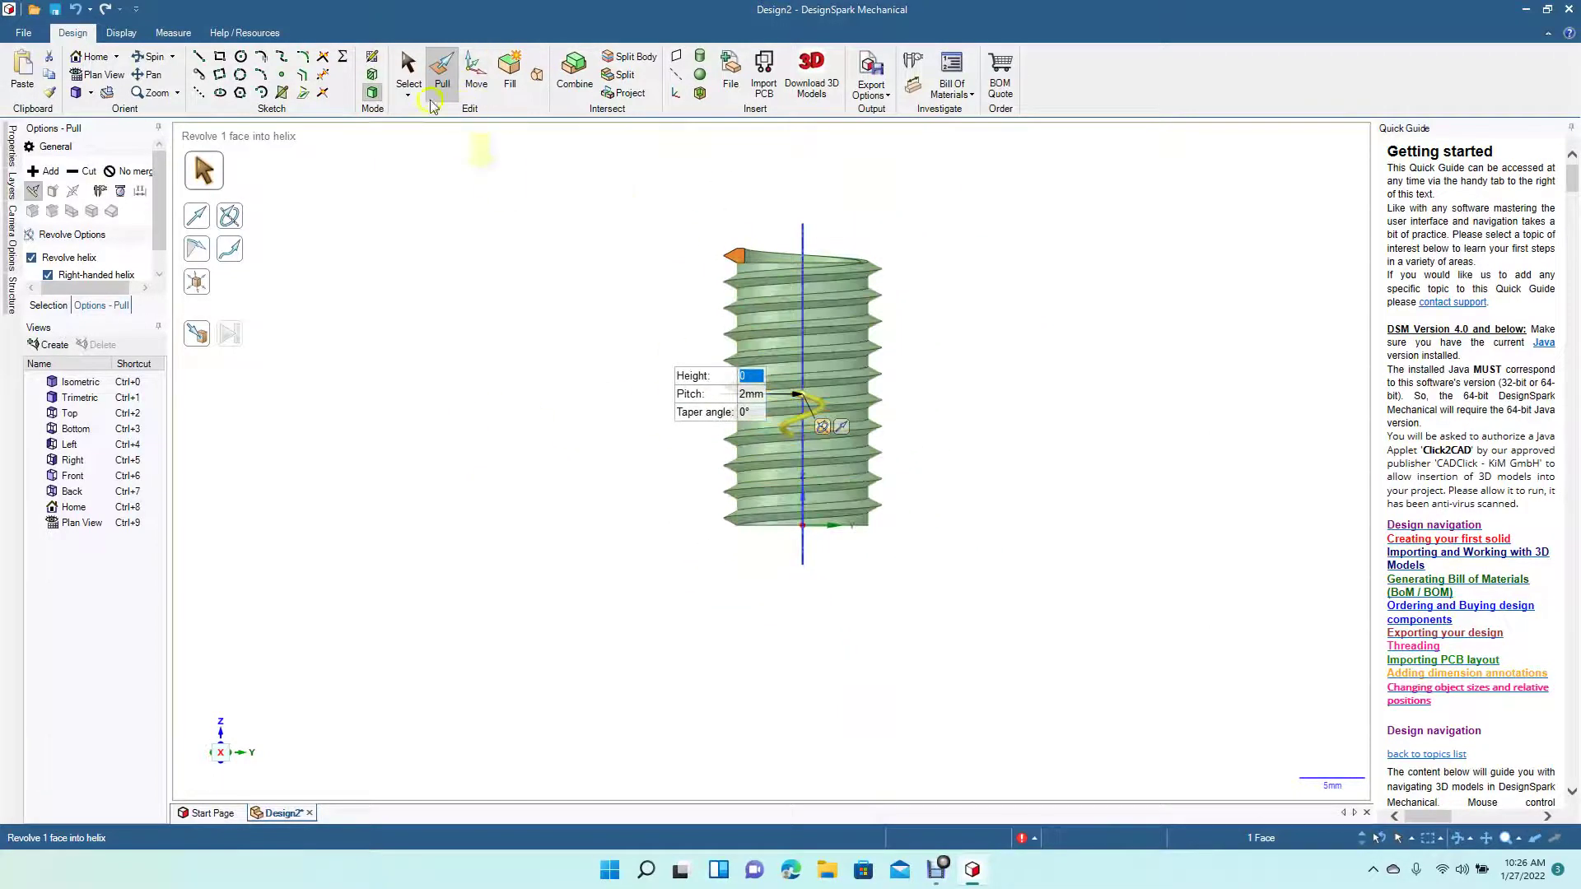
left_click(408, 73)
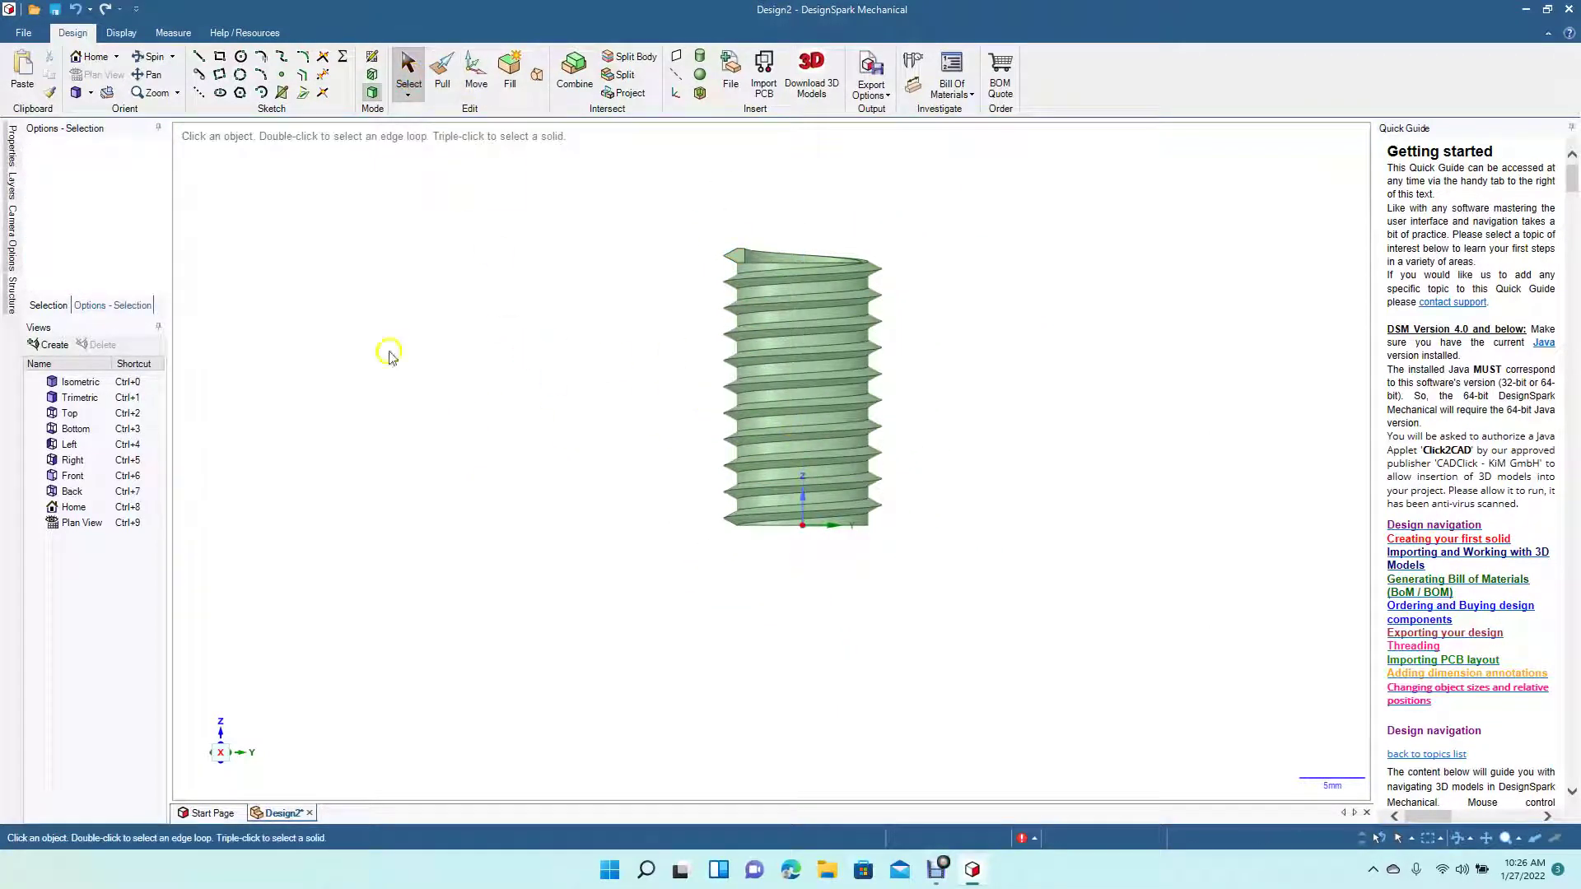
Inspect the threaded shaft, undo the thread, and reselect the triangular profile face
left_click(153, 58)
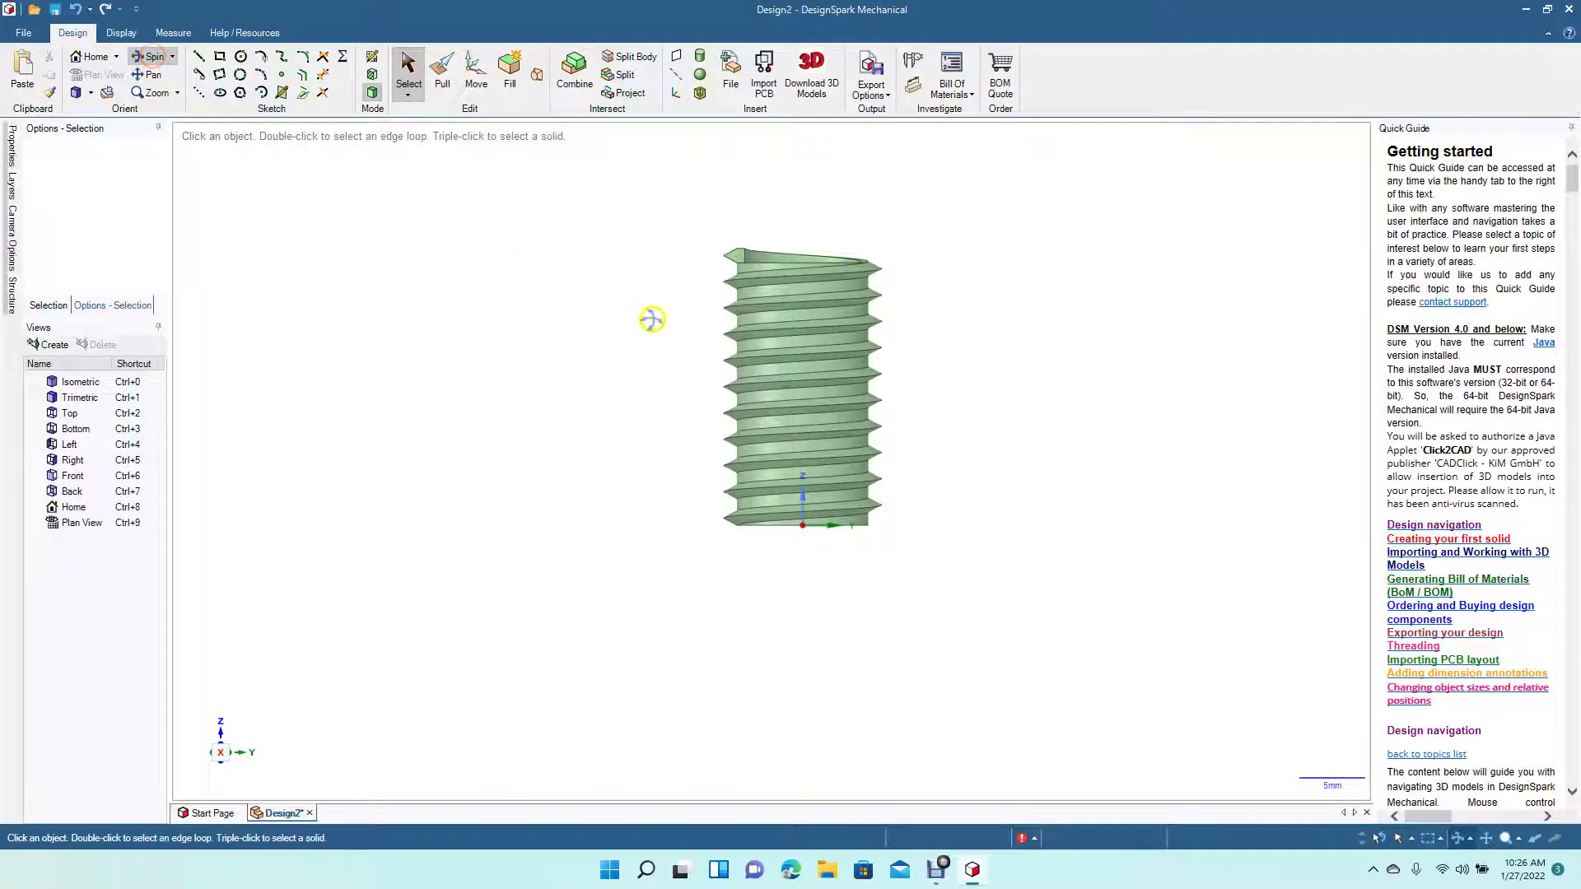
left_click_drag(652, 320, 744, 312)
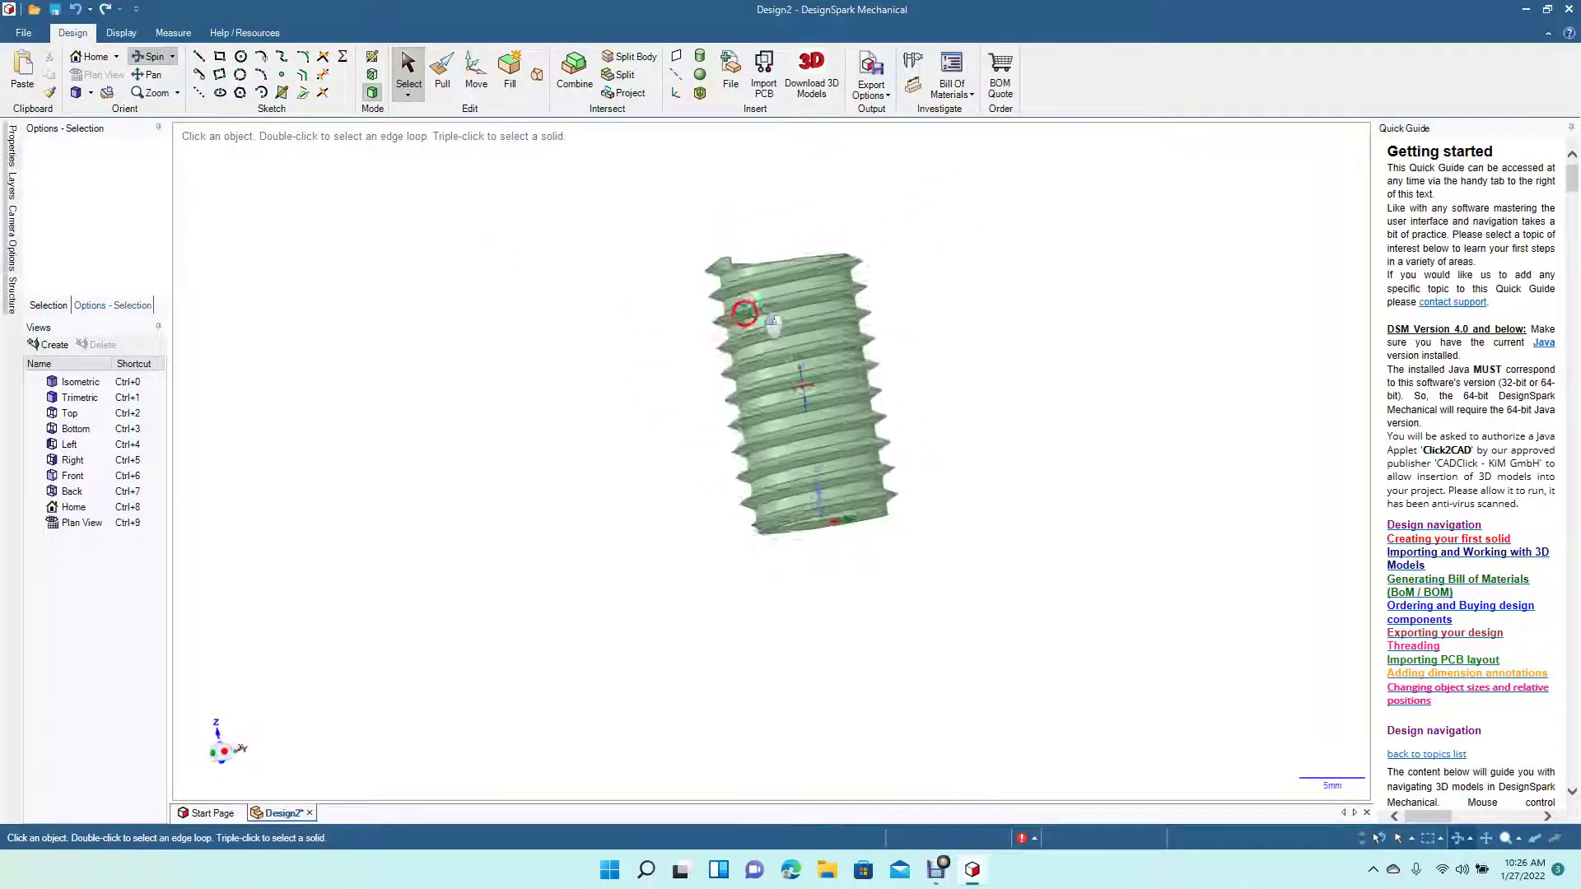
key("ctrl+5")
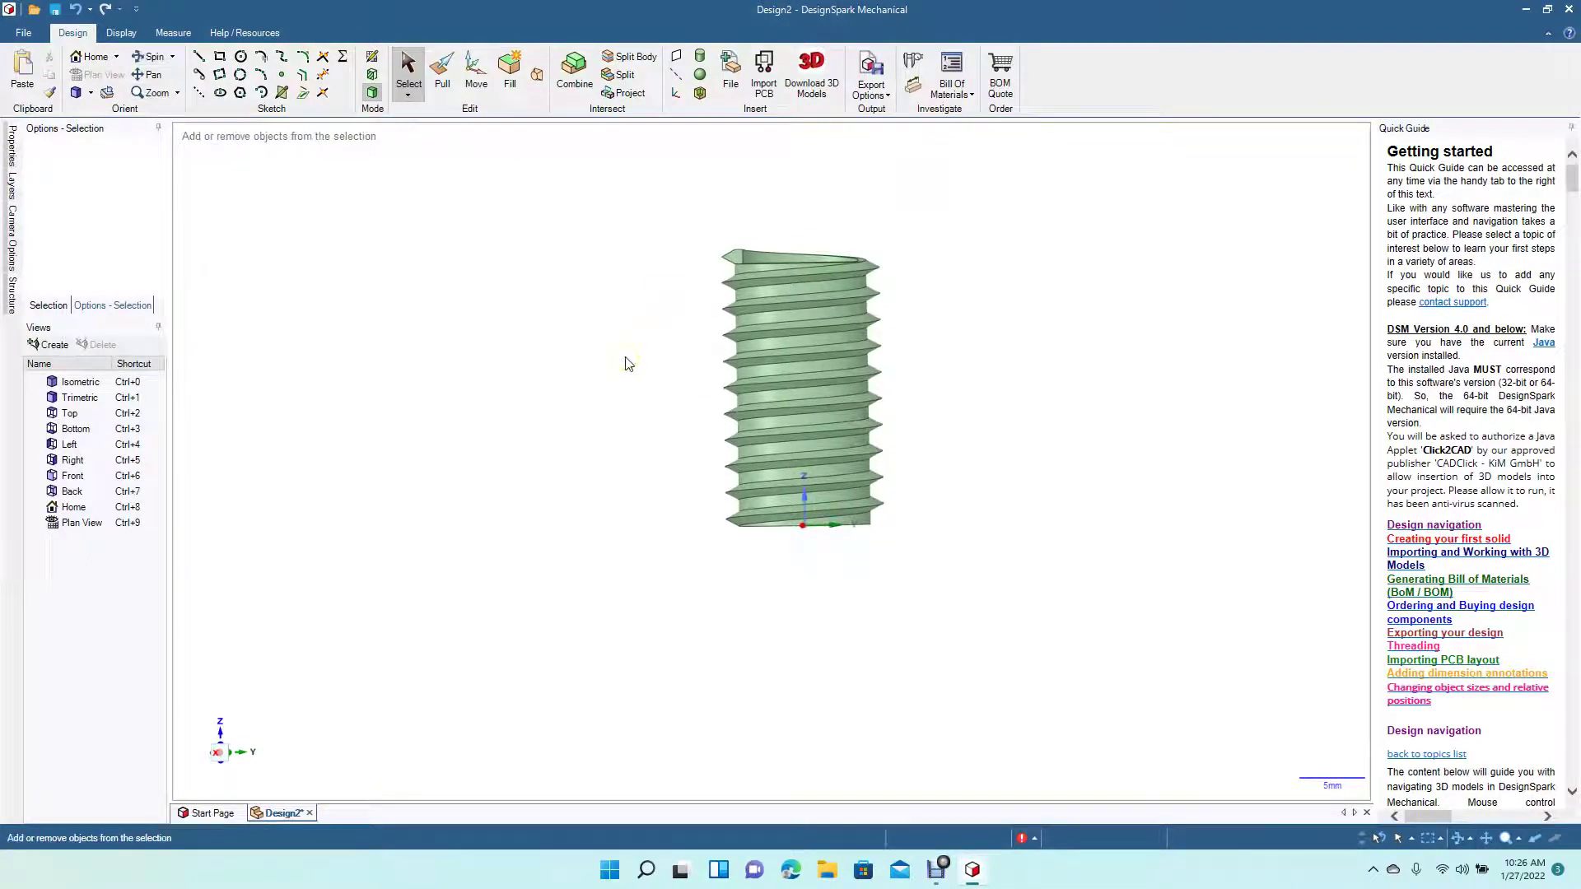
key("ctrl+z")
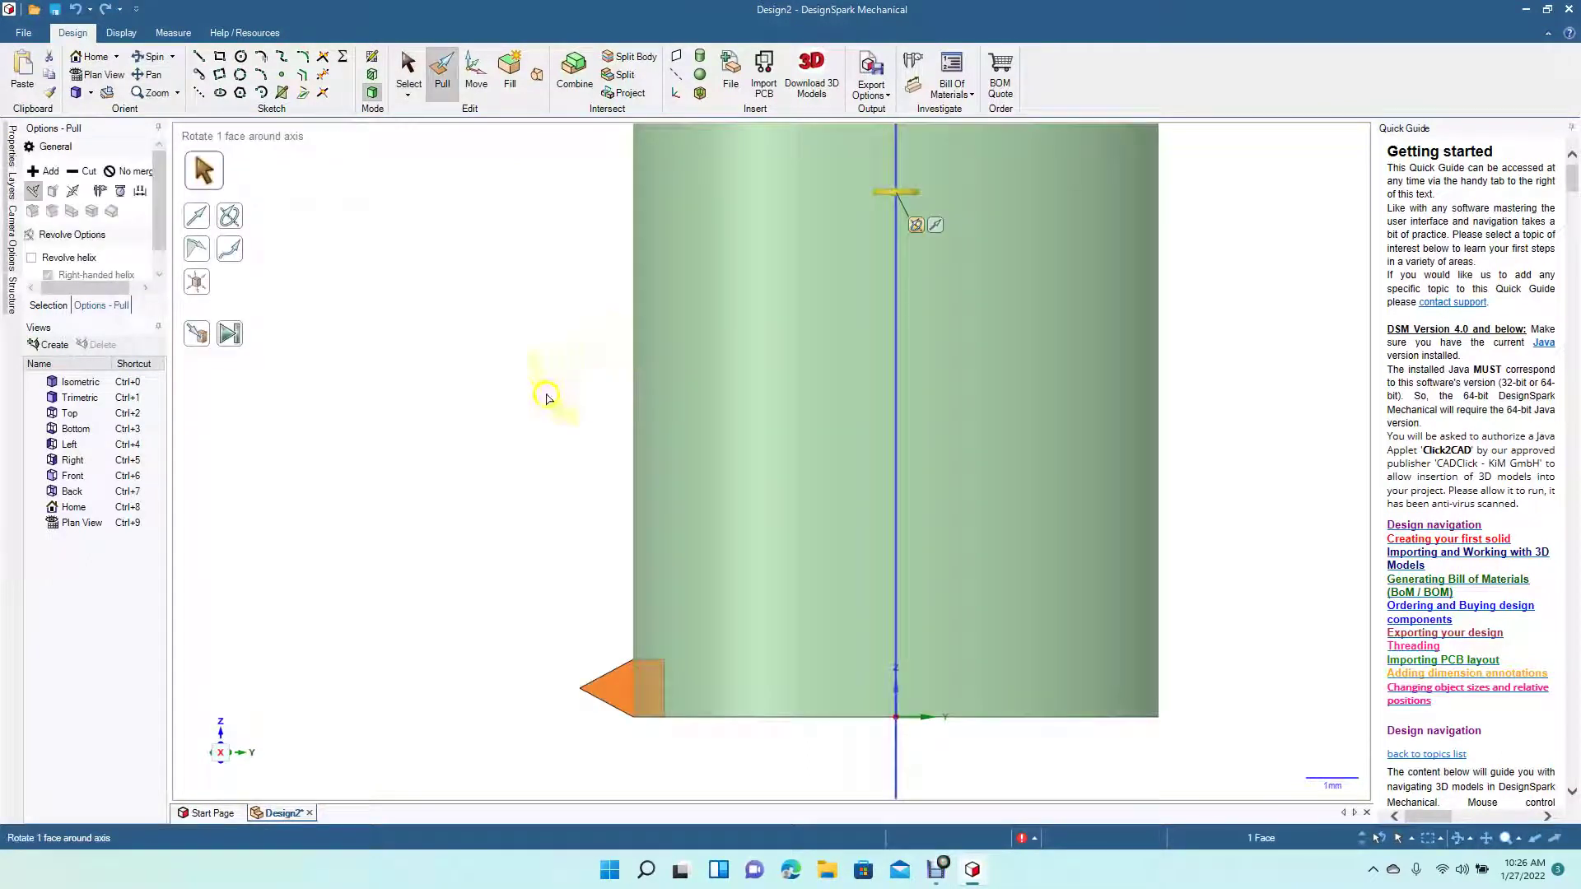
left_click(518, 360)
left_click(408, 73)
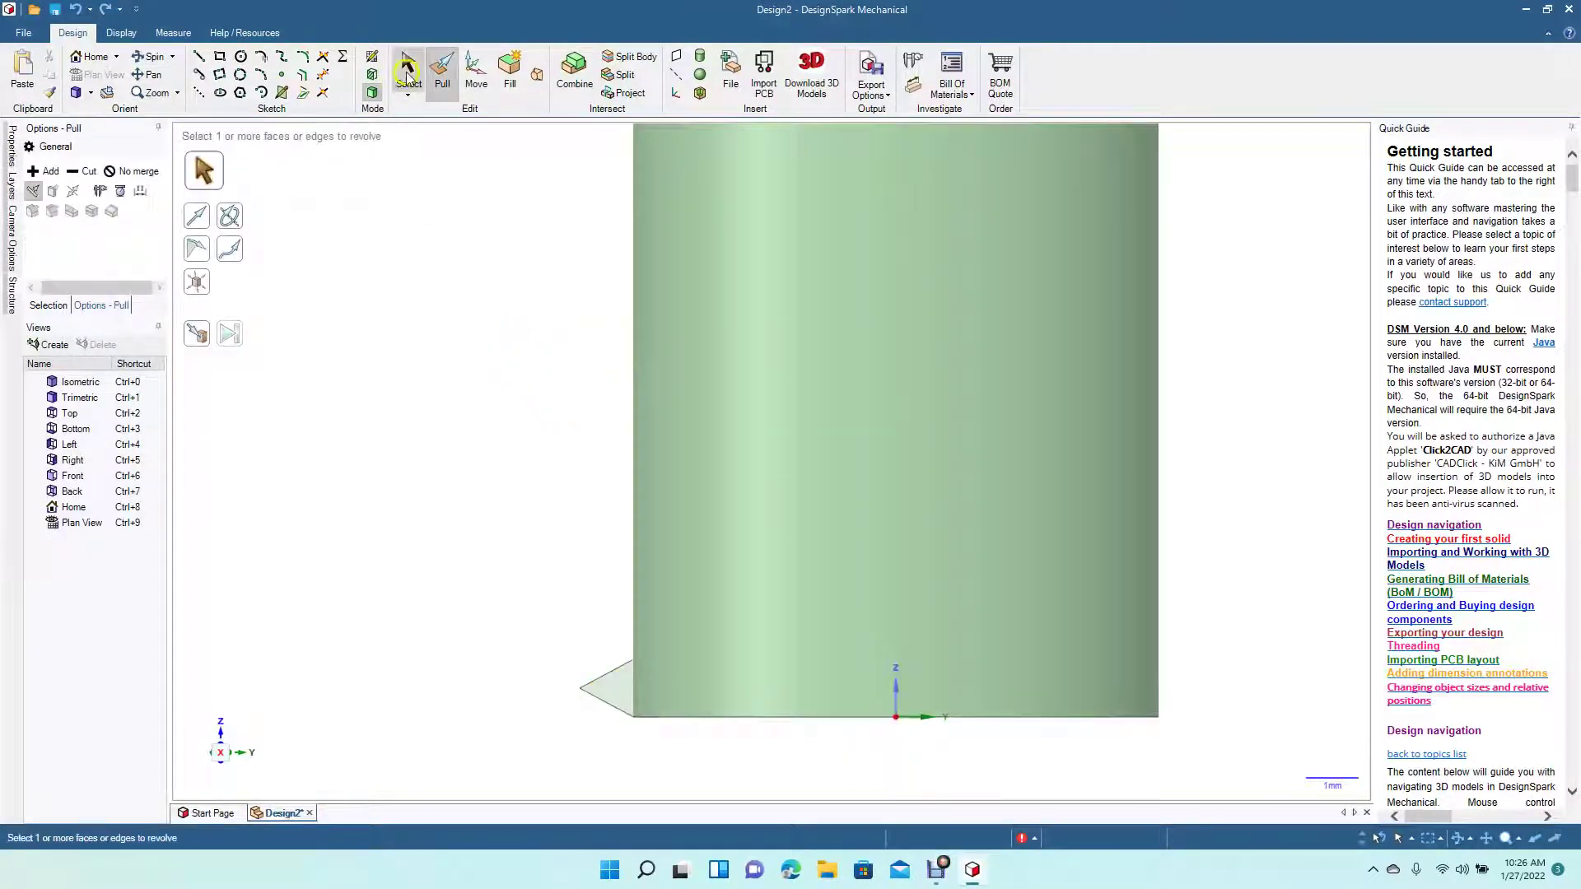
left_click(619, 689)
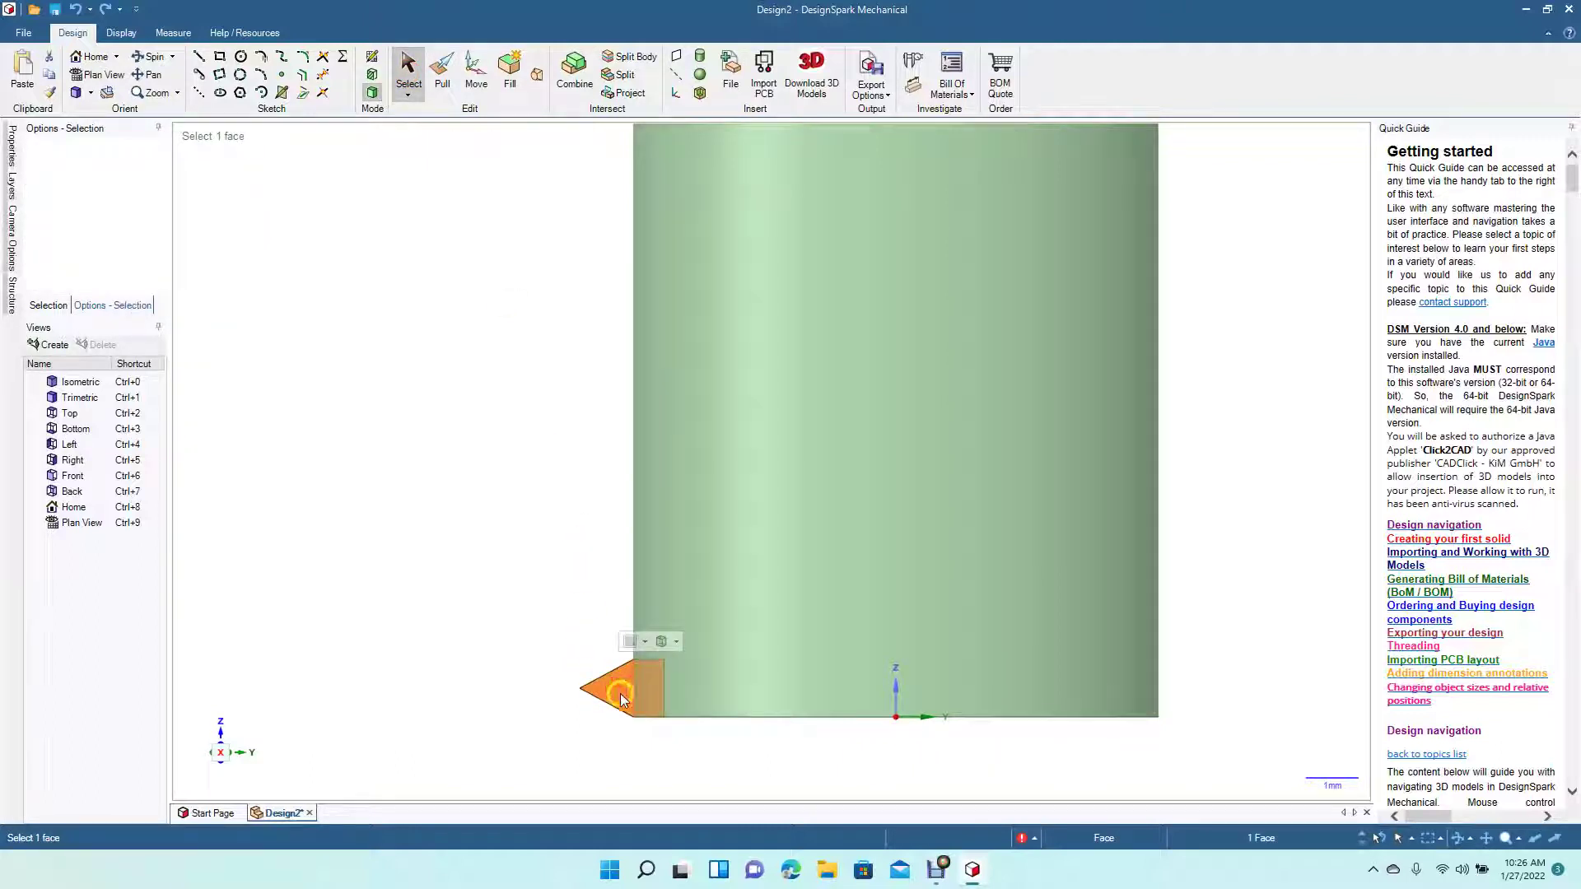
Rotate the triangular profile 180° with Move so it points into the cylinder
left_click(478, 78)
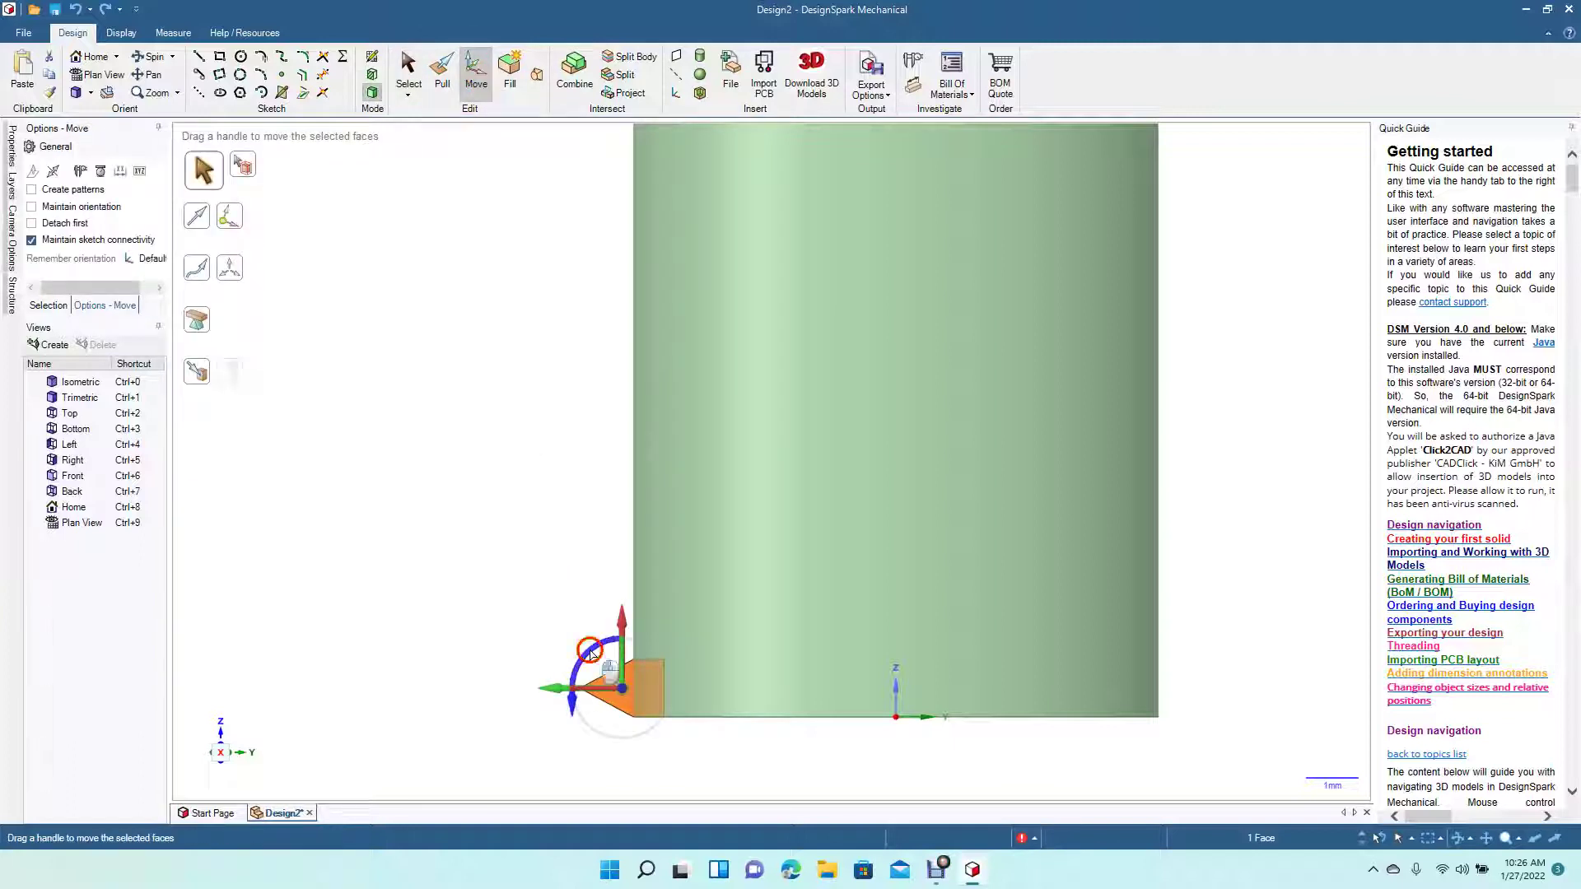
left_click_drag(590, 650, 677, 756)
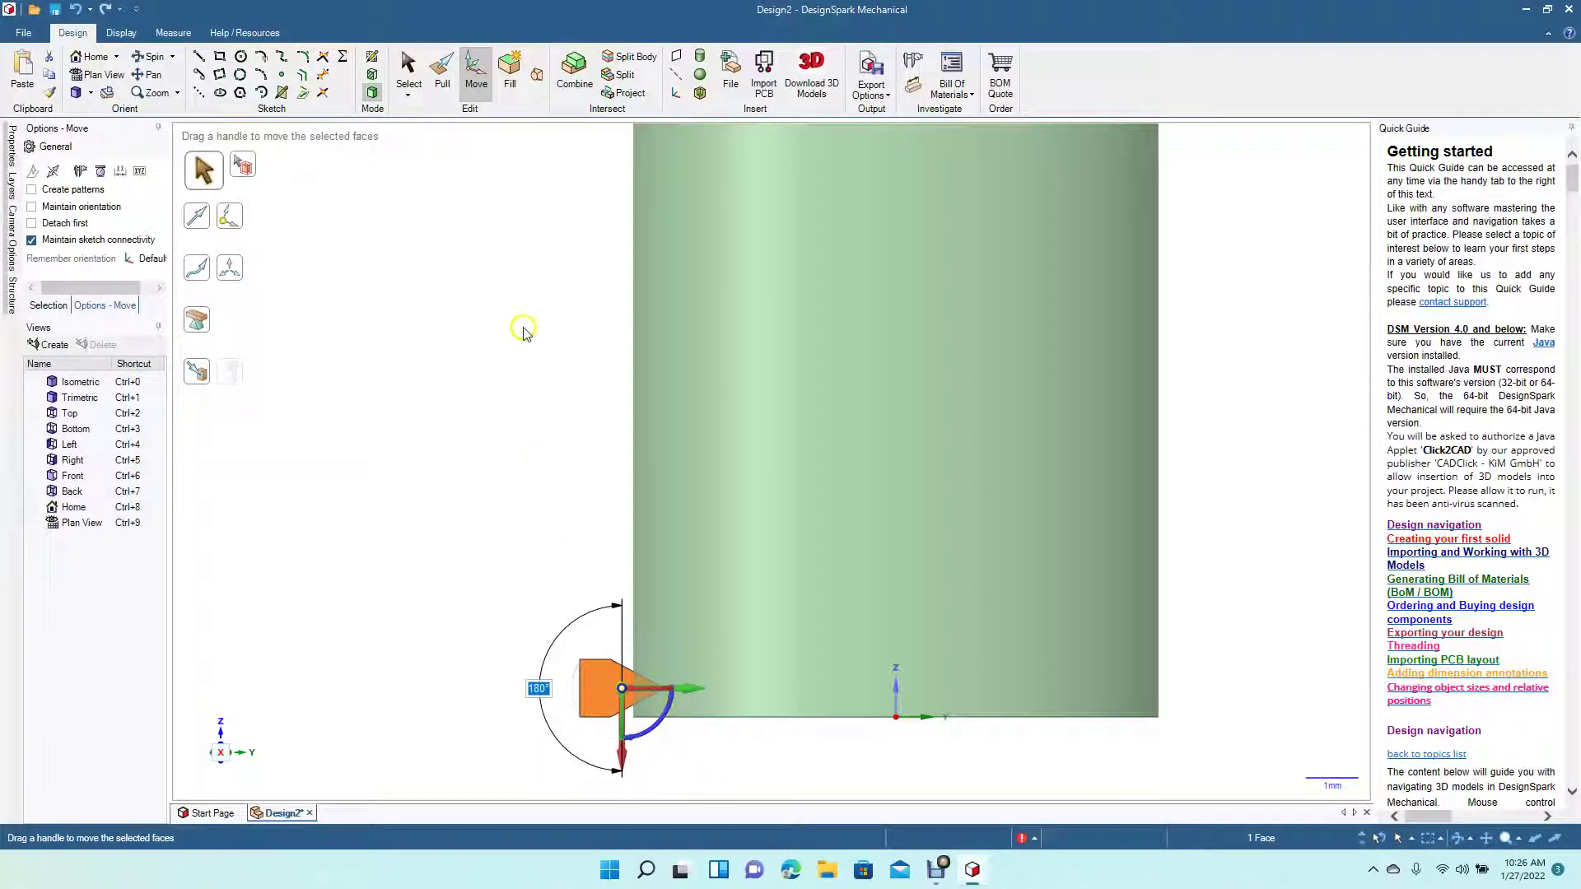
left_click(408, 70)
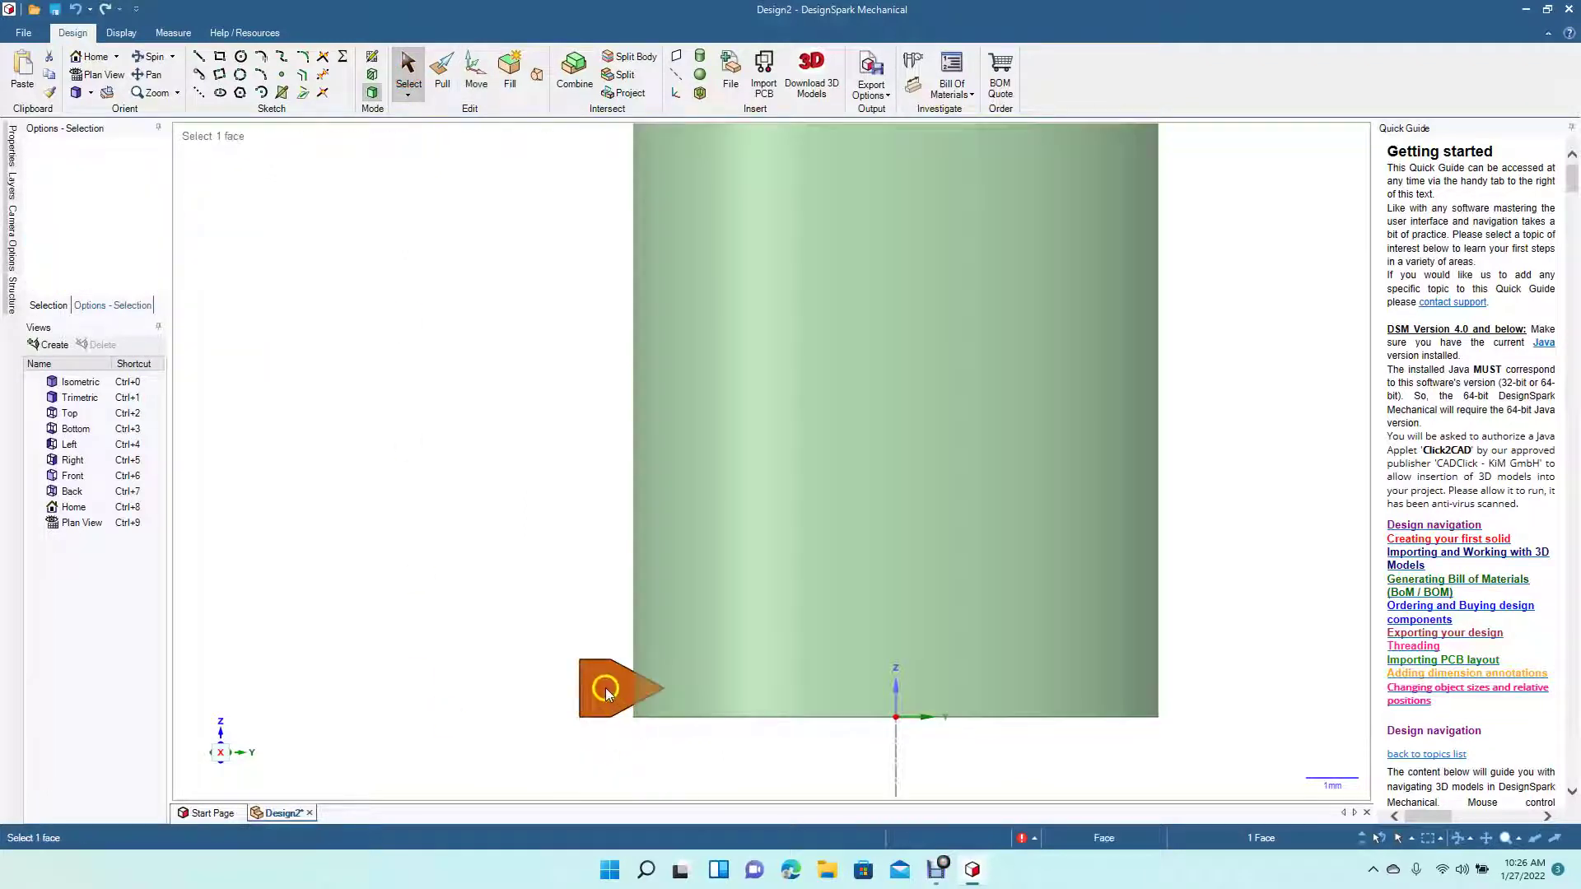
Shift the triangle right about 0.48 mm against the cylinder's side and reselect its face
left_click(475, 70)
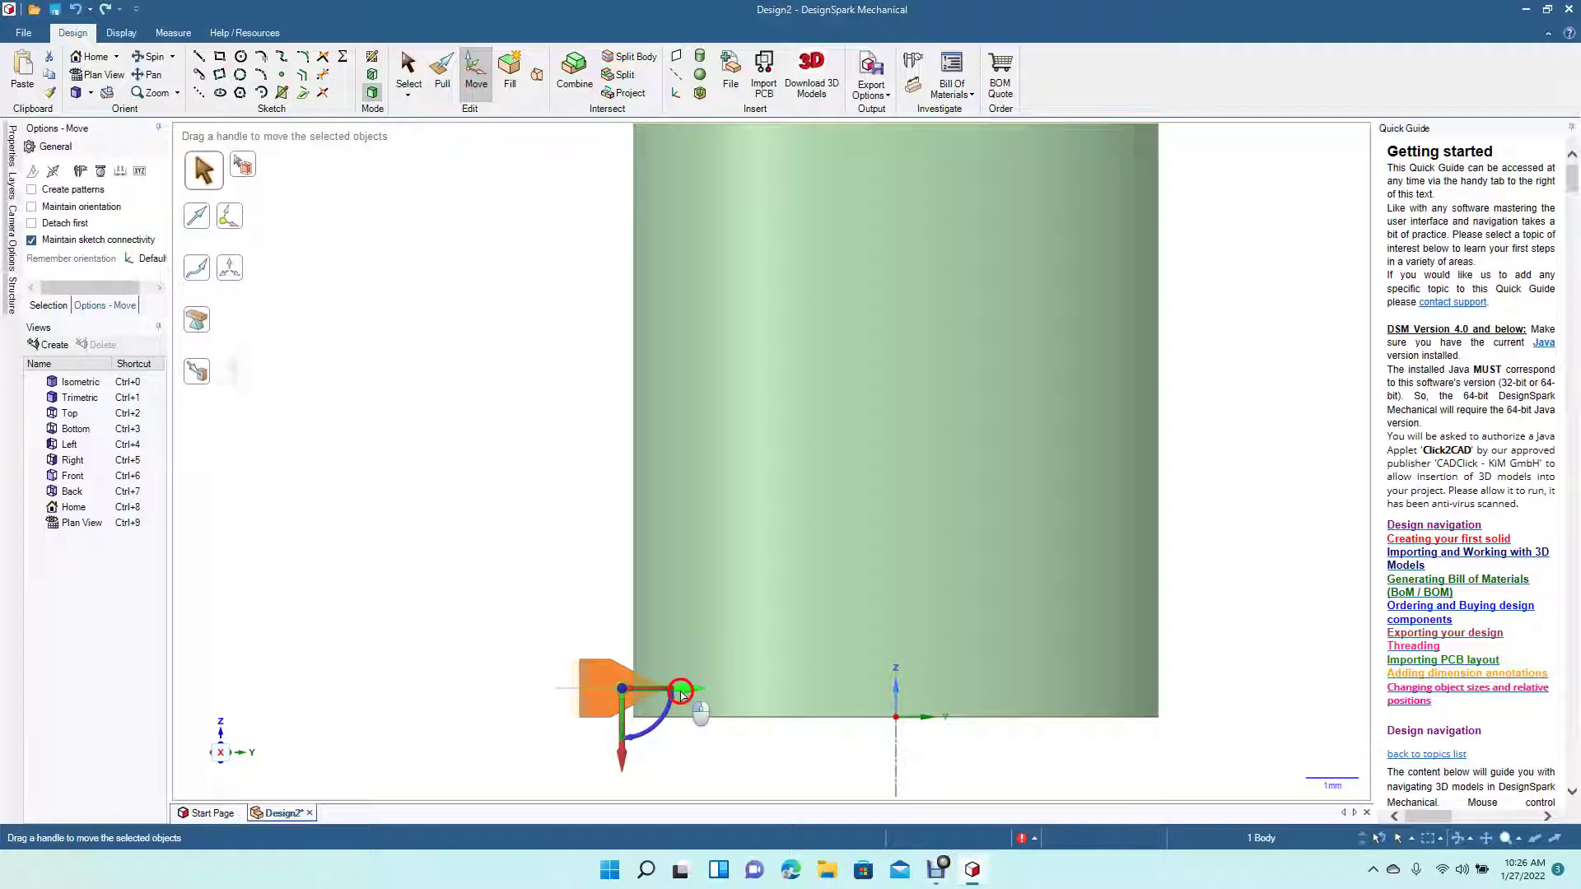
left_click_drag(681, 694, 701, 699)
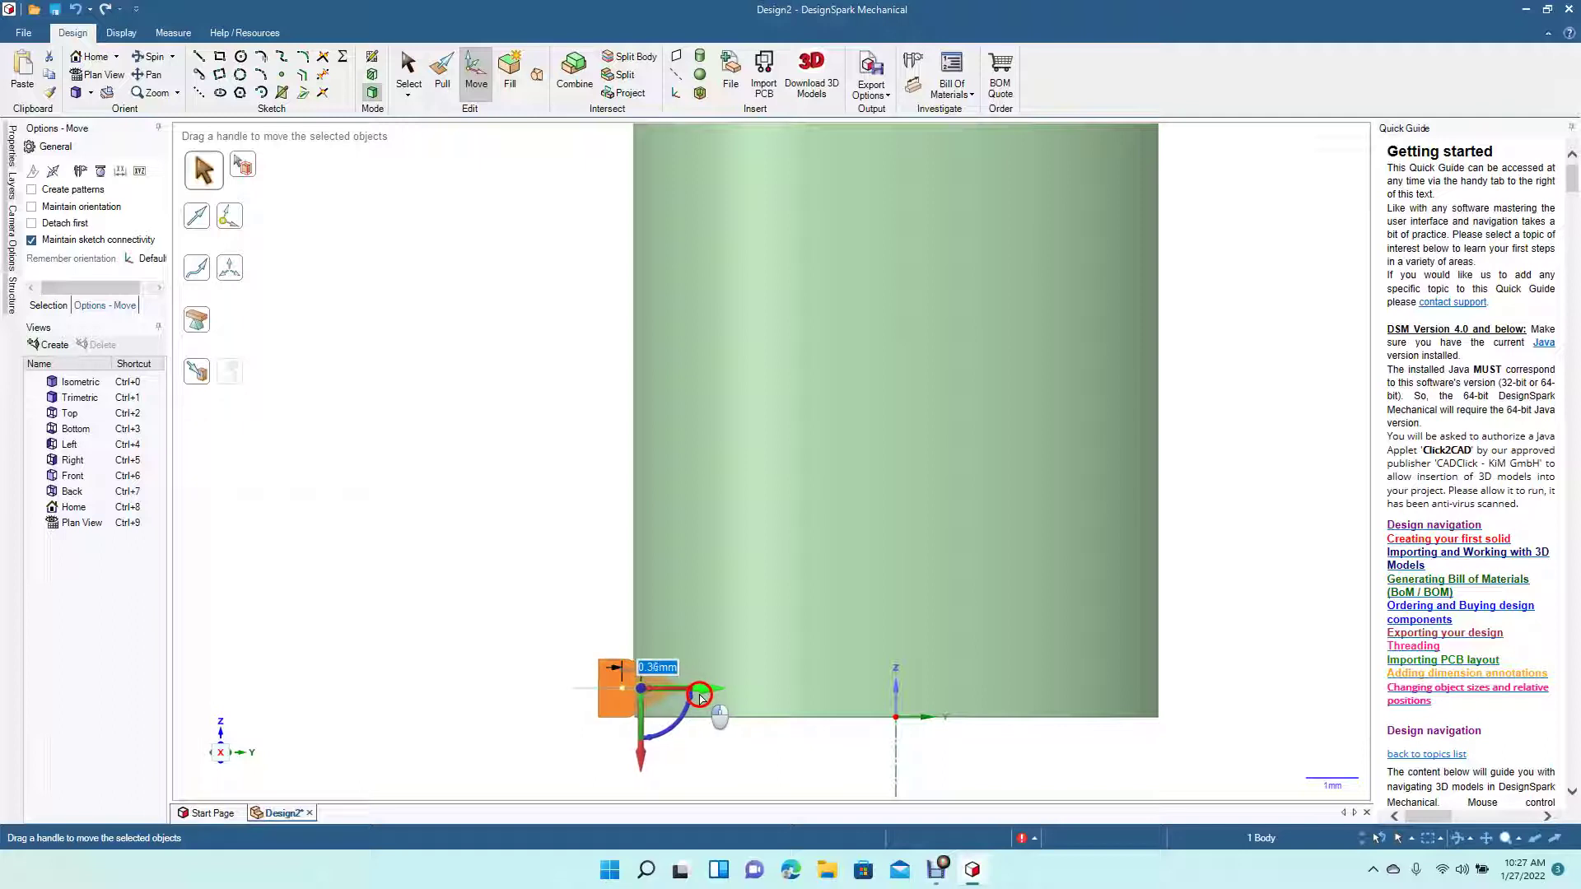
left_click(511, 582)
left_click(603, 684)
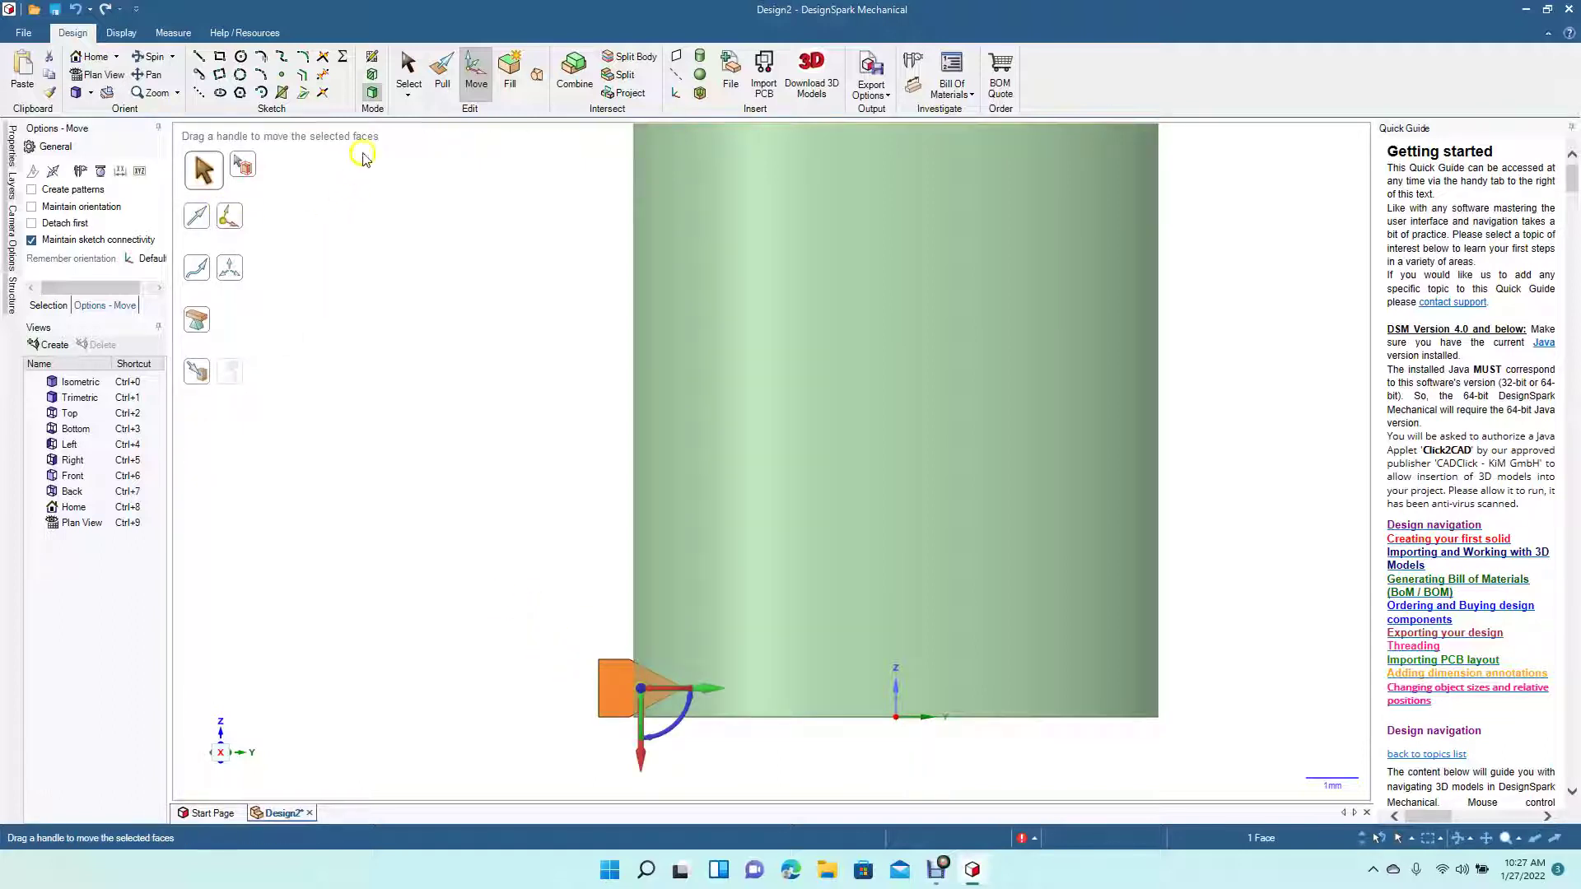
left_click(442, 83)
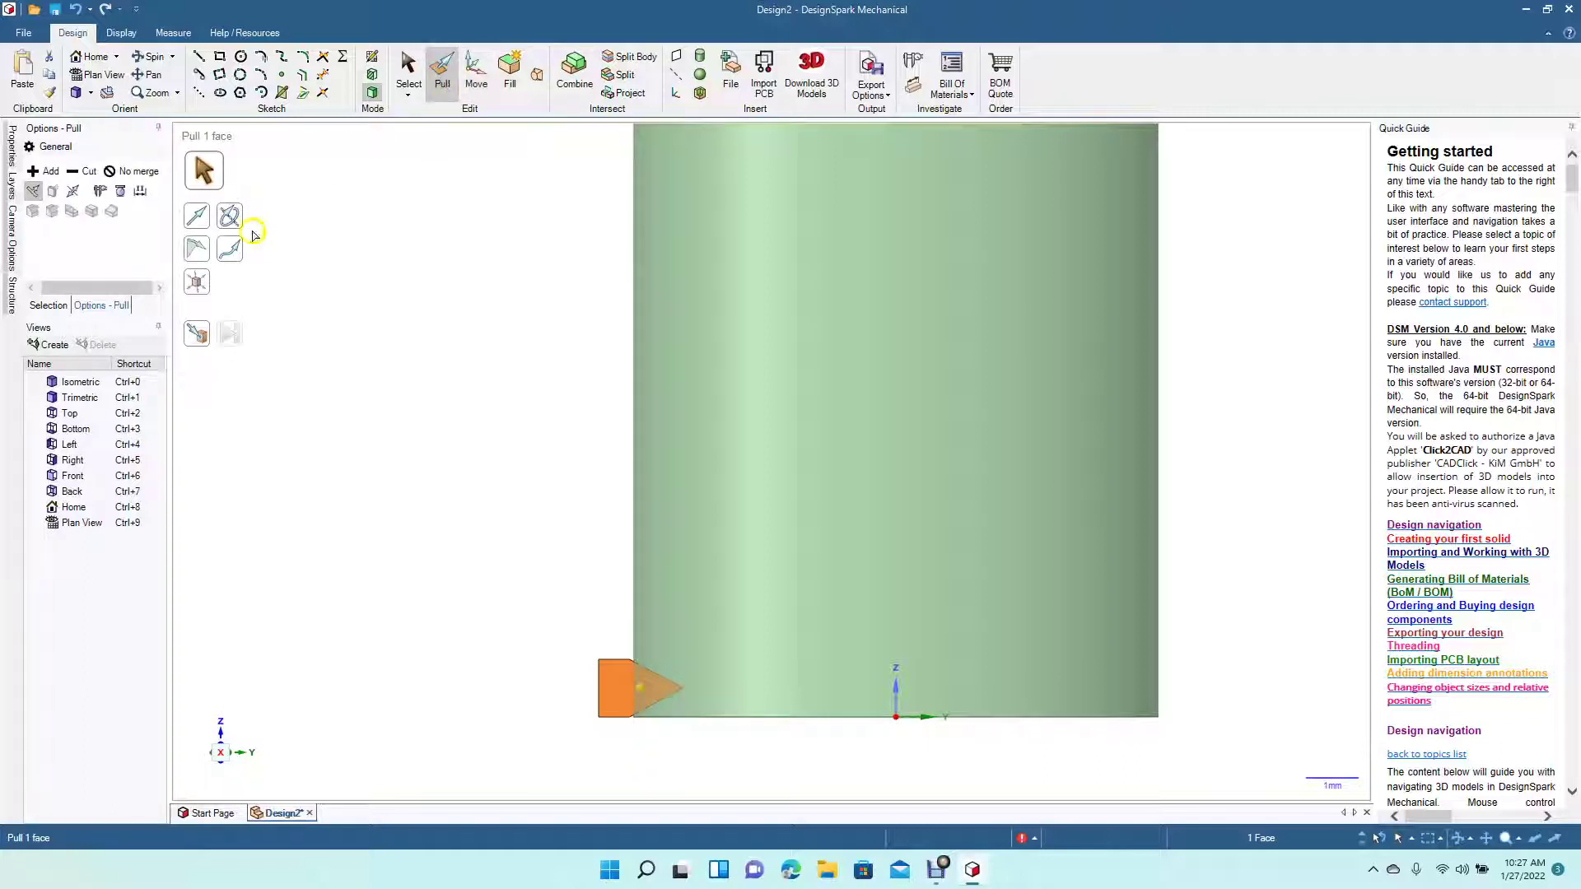
Revolve the triangle face around the Z axis as a 2 mm pitch helical cut, forming a thread
left_click(234, 221)
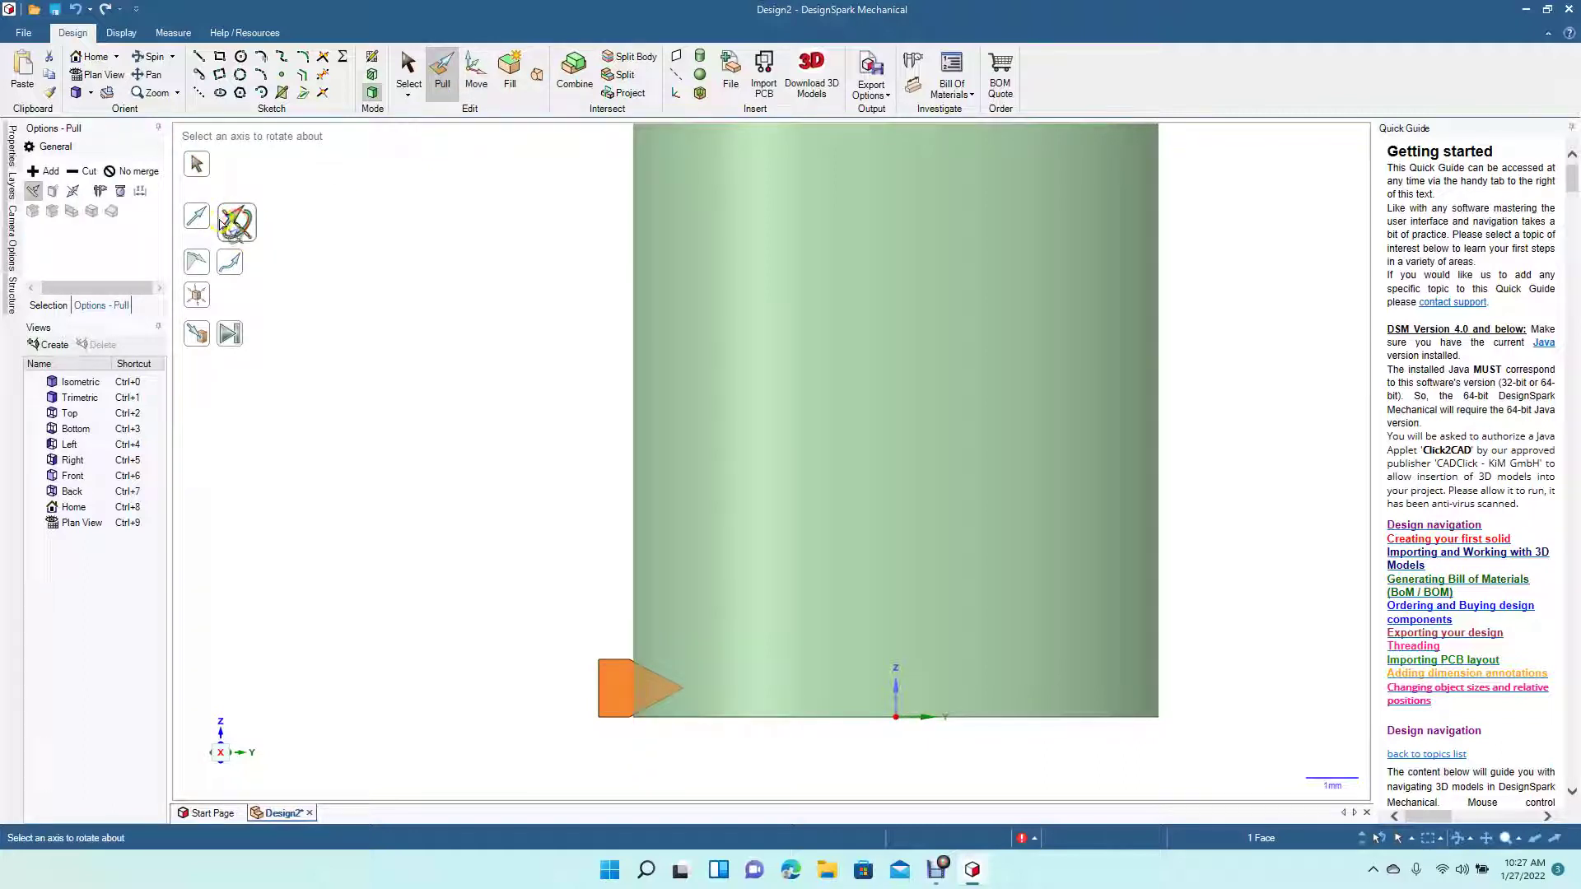
left_click(894, 737)
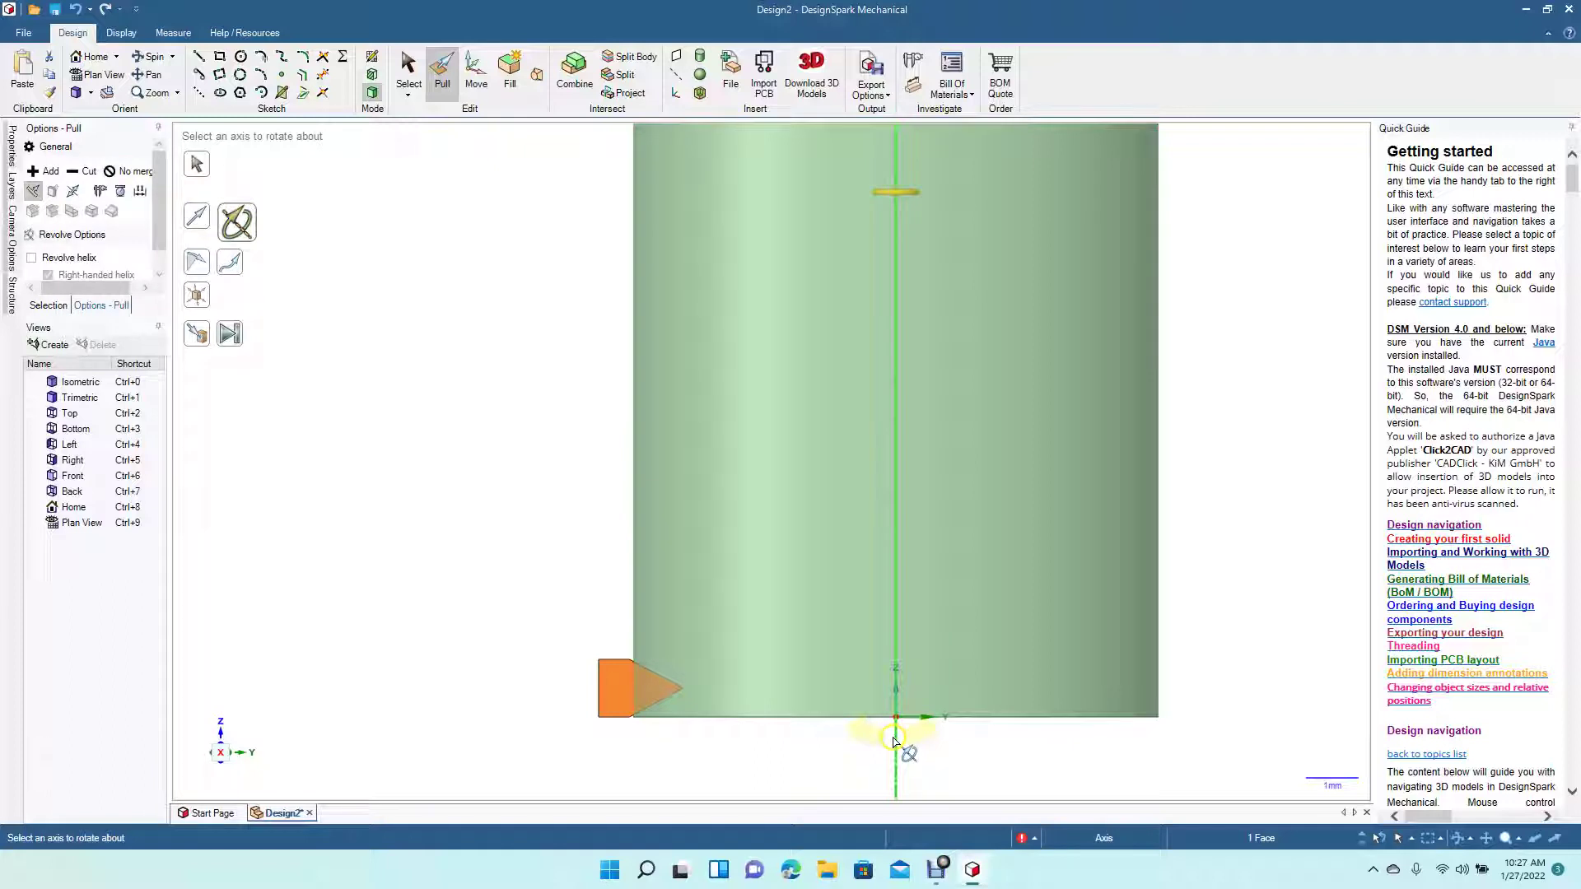
left_click(894, 739)
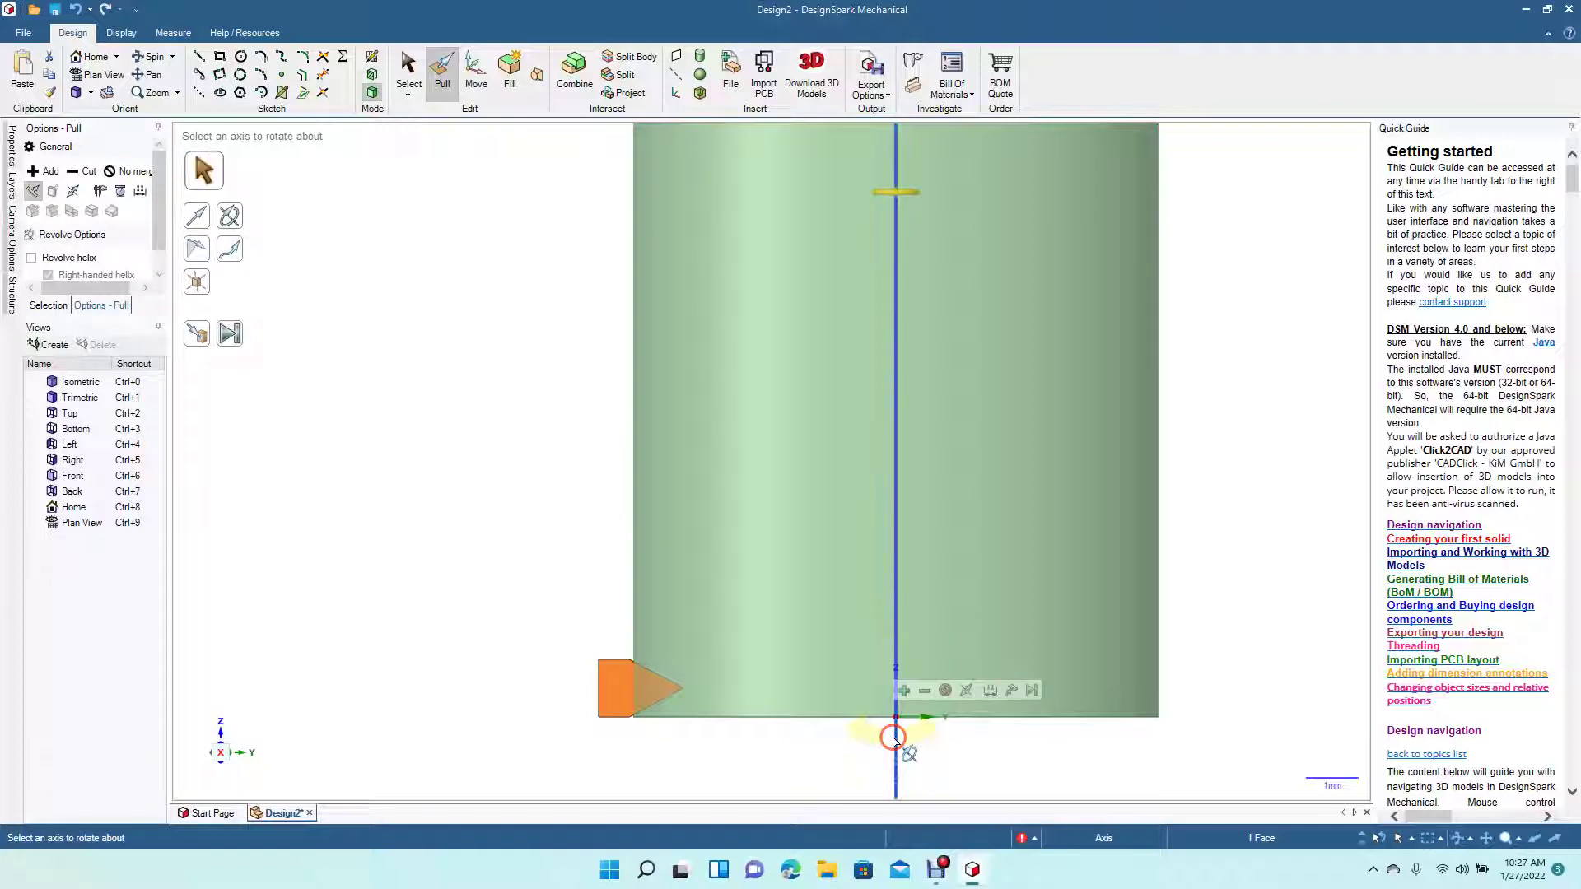
left_click(66, 260)
left_click(78, 170)
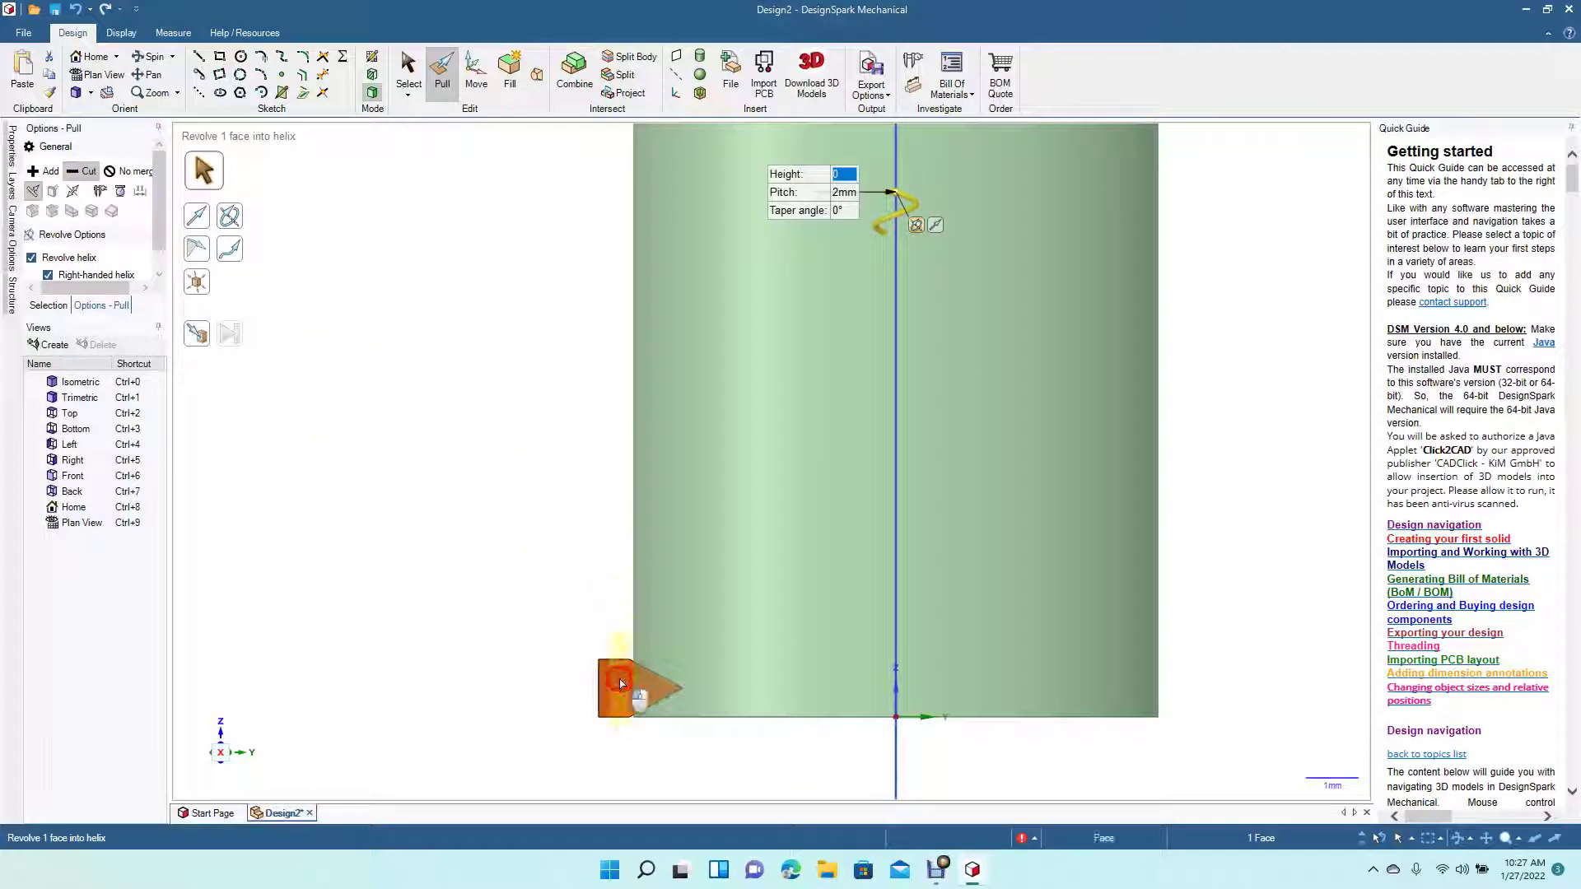
left_click_drag(621, 683, 576, 70)
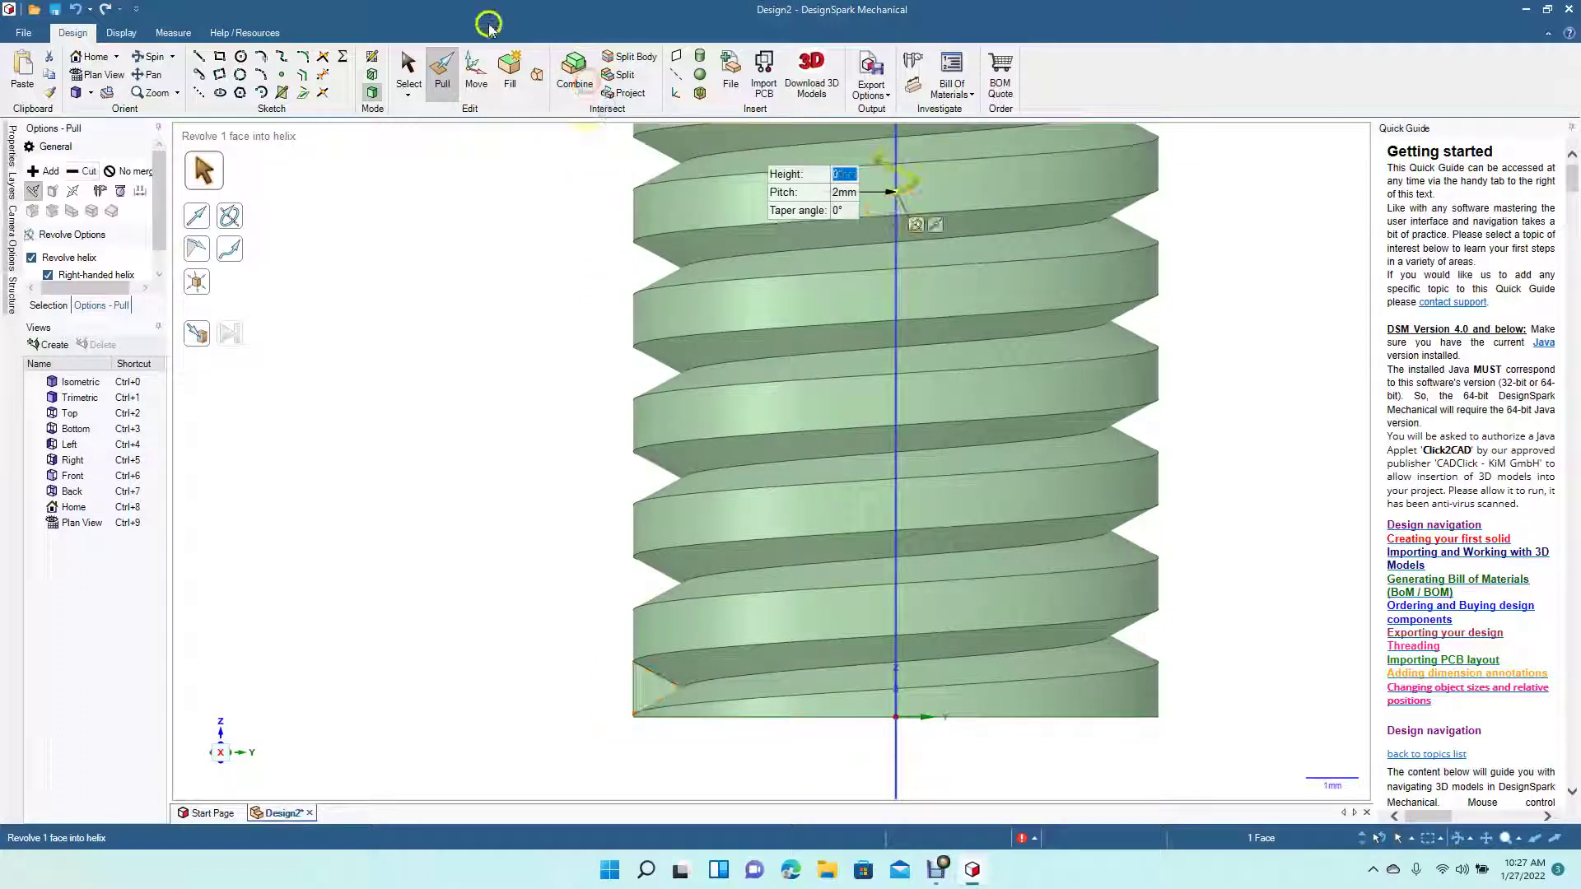
left_click(408, 72)
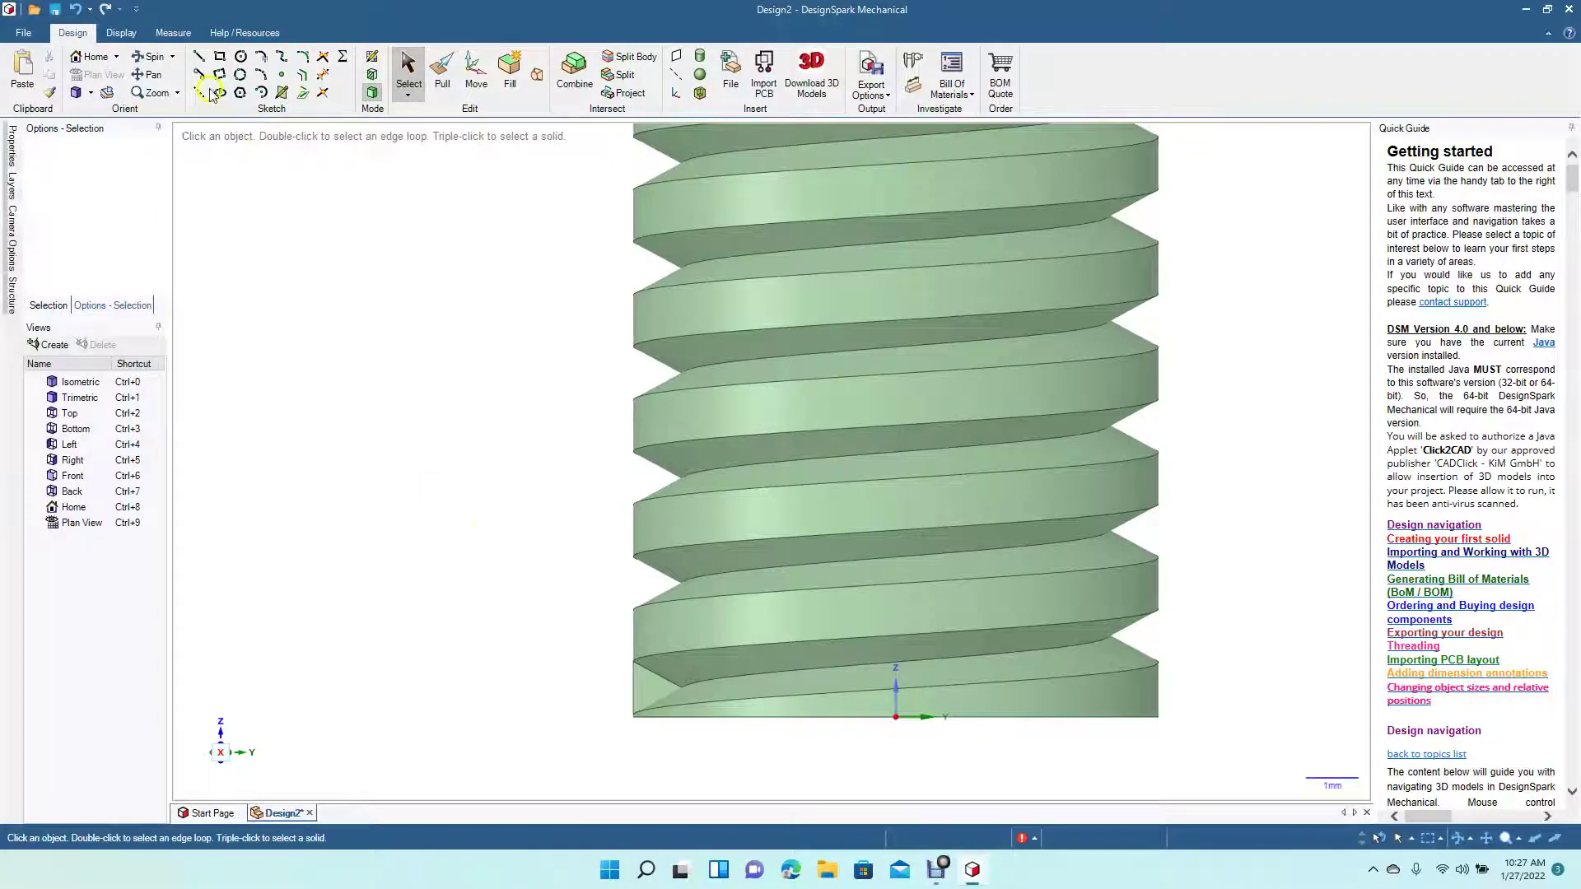
left_click(645, 698)
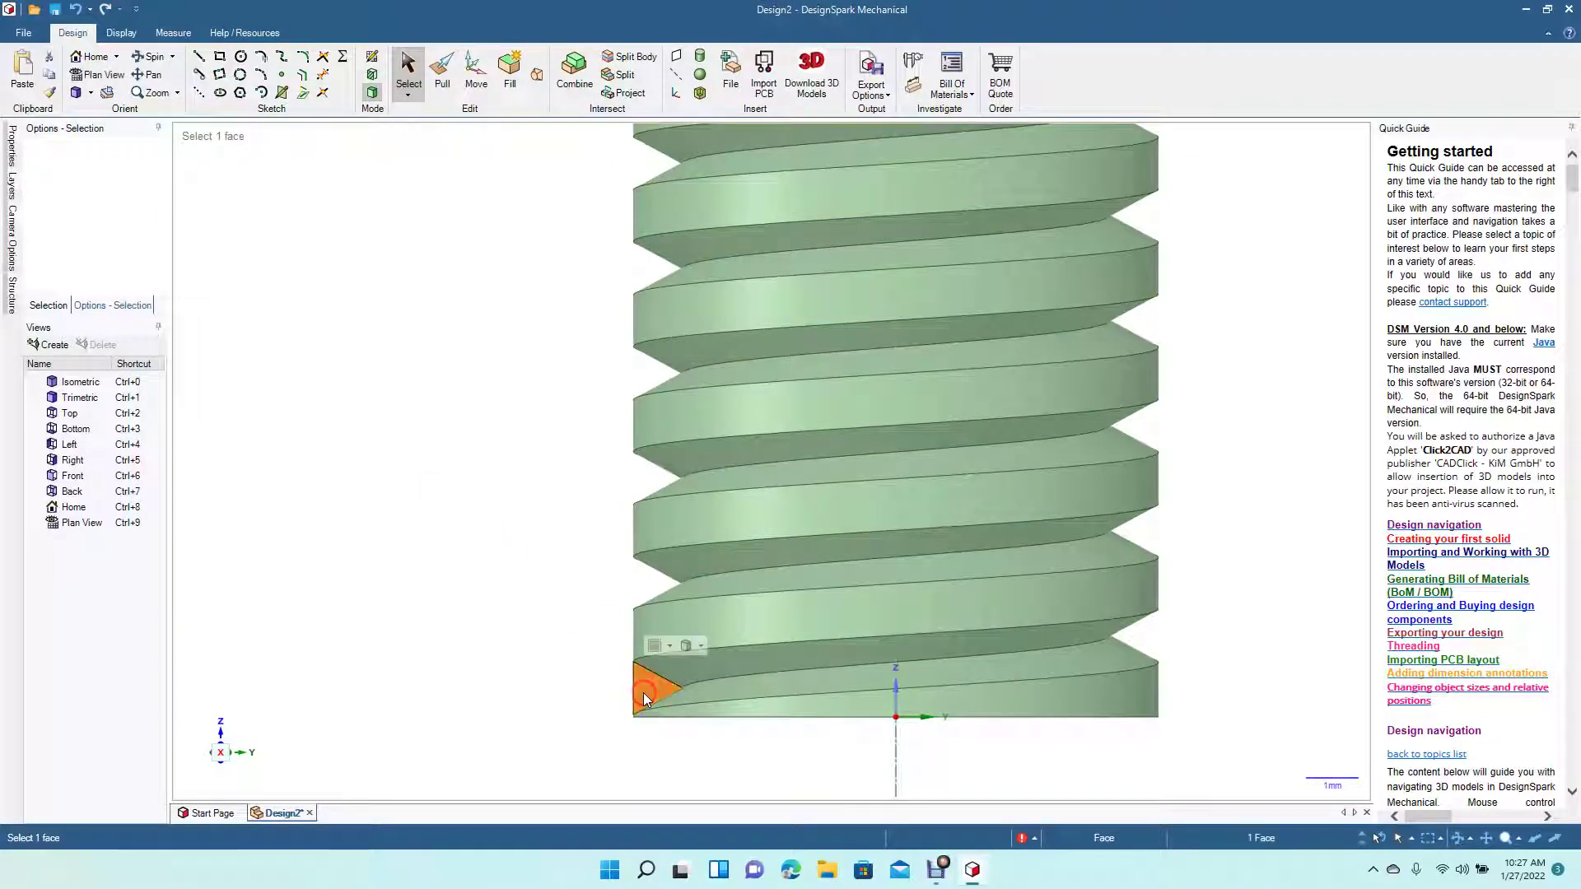
left_click(644, 697)
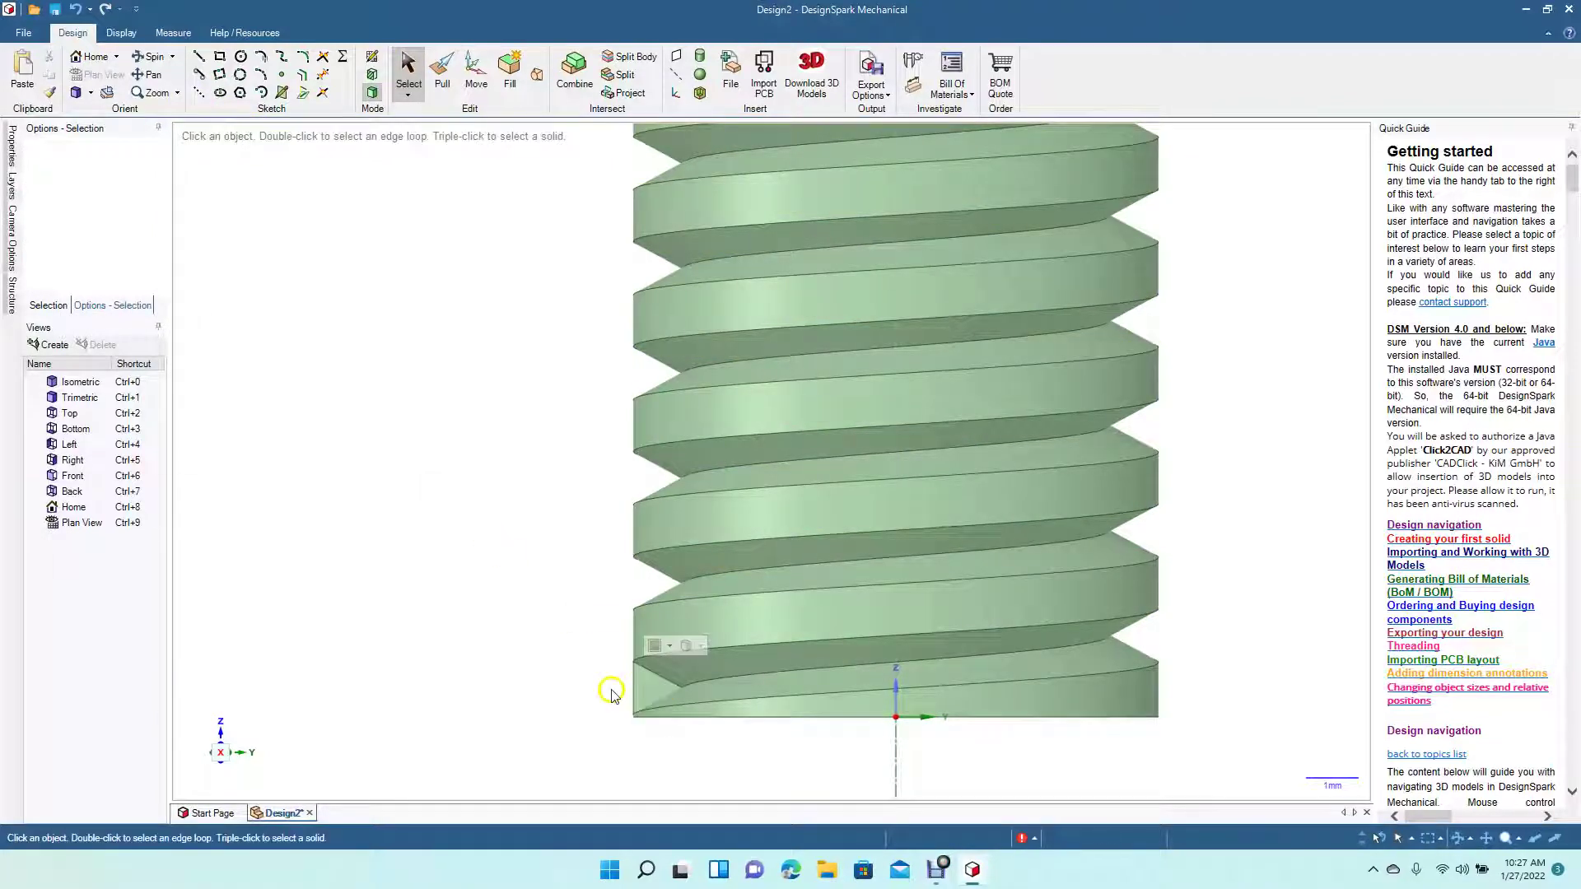
left_click(644, 696)
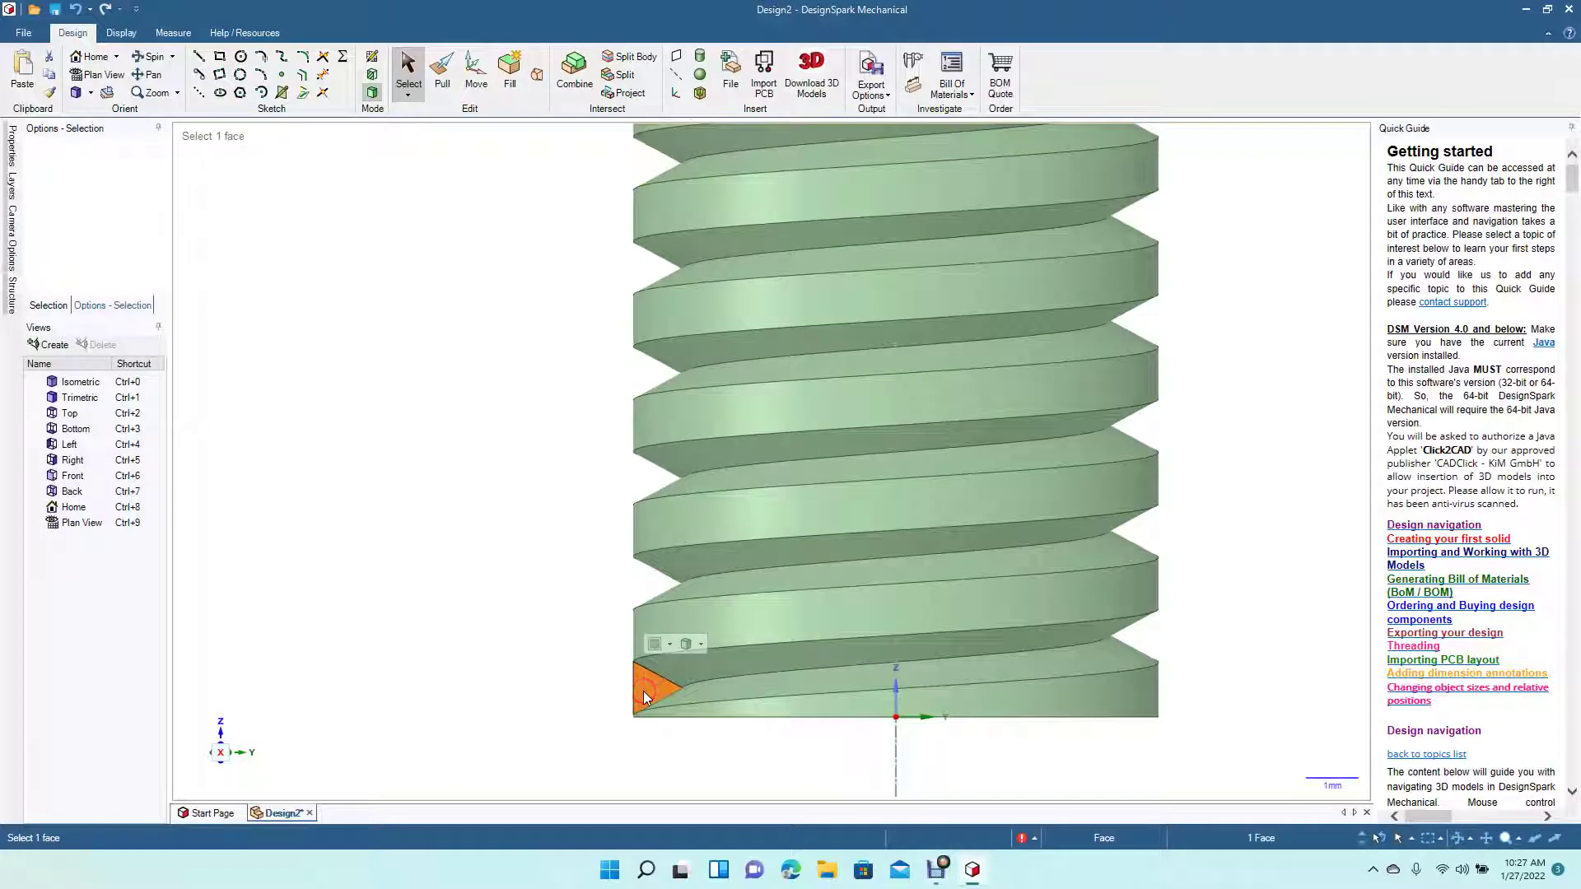
left_click(394, 110)
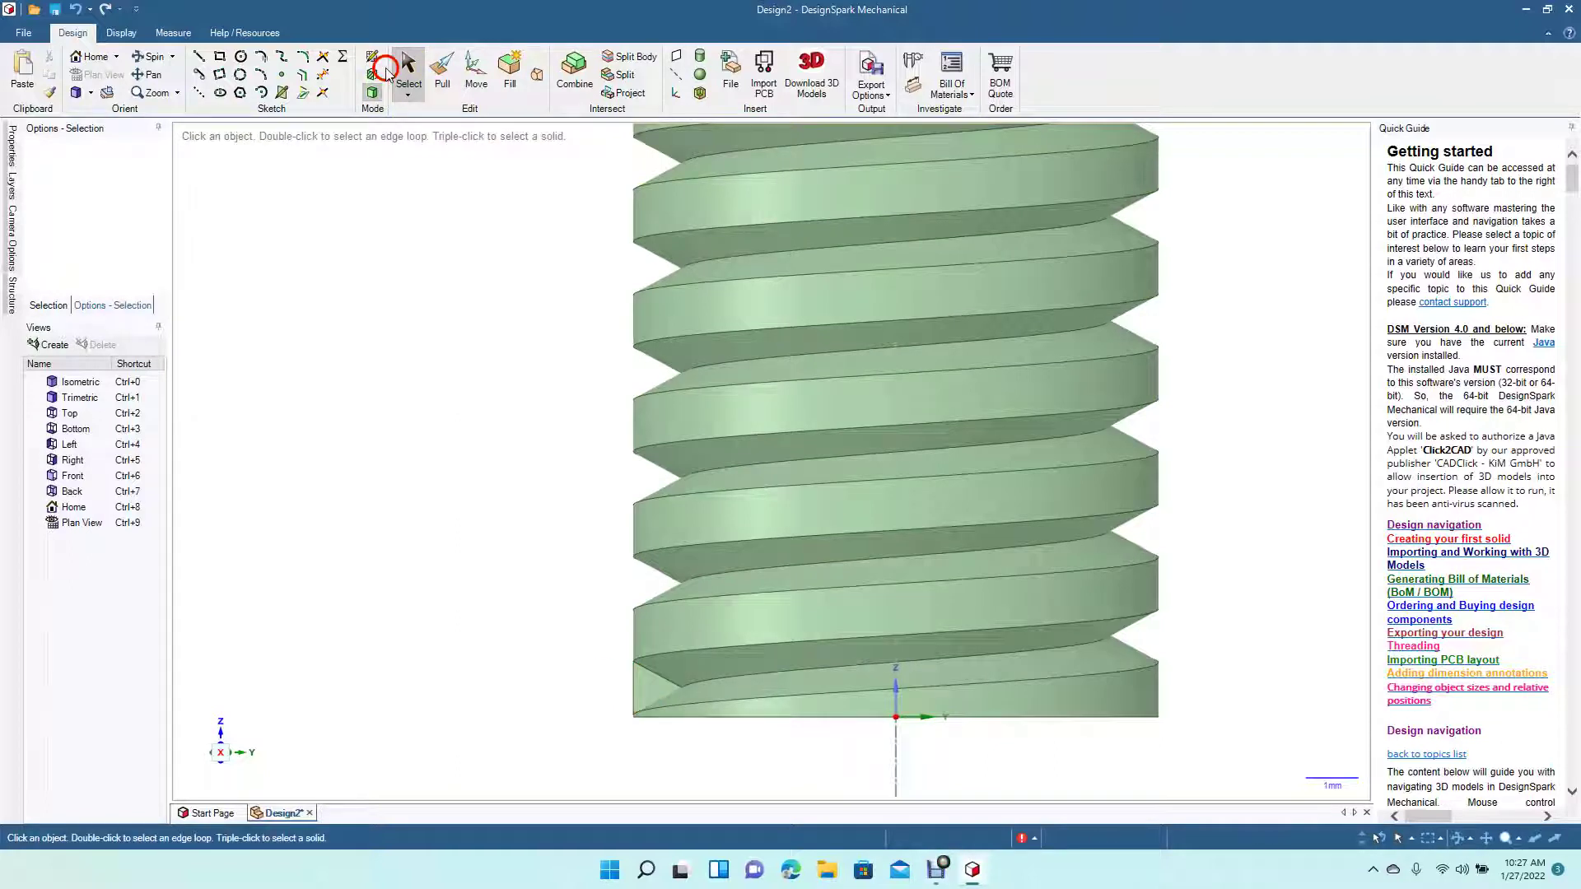
left_click_drag(653, 696, 536, 689)
left_click(531, 701)
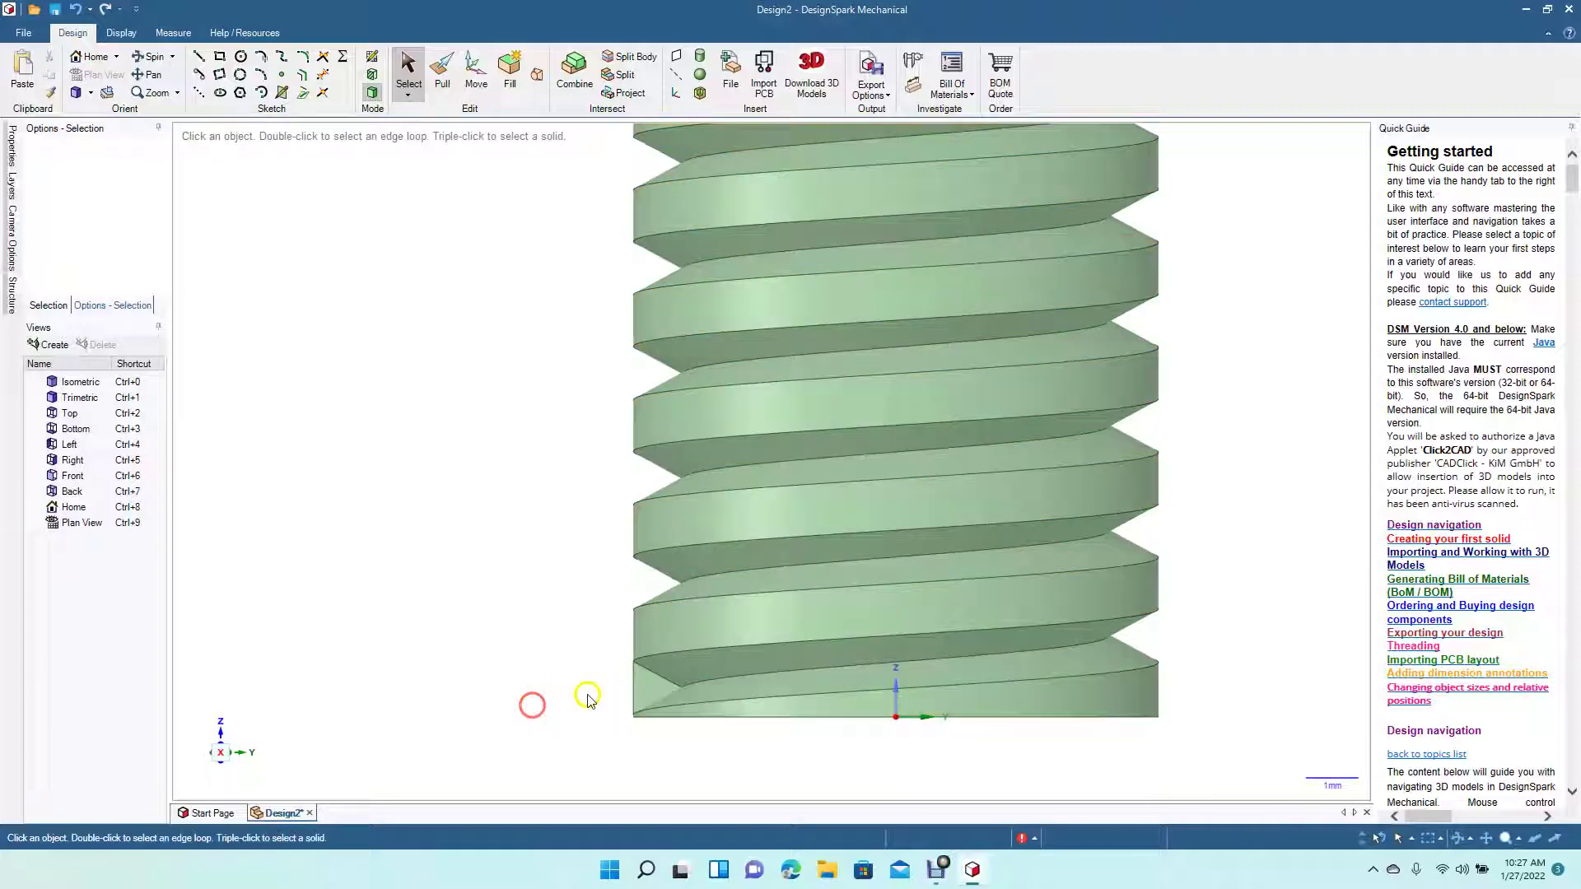
triple_click(651, 693)
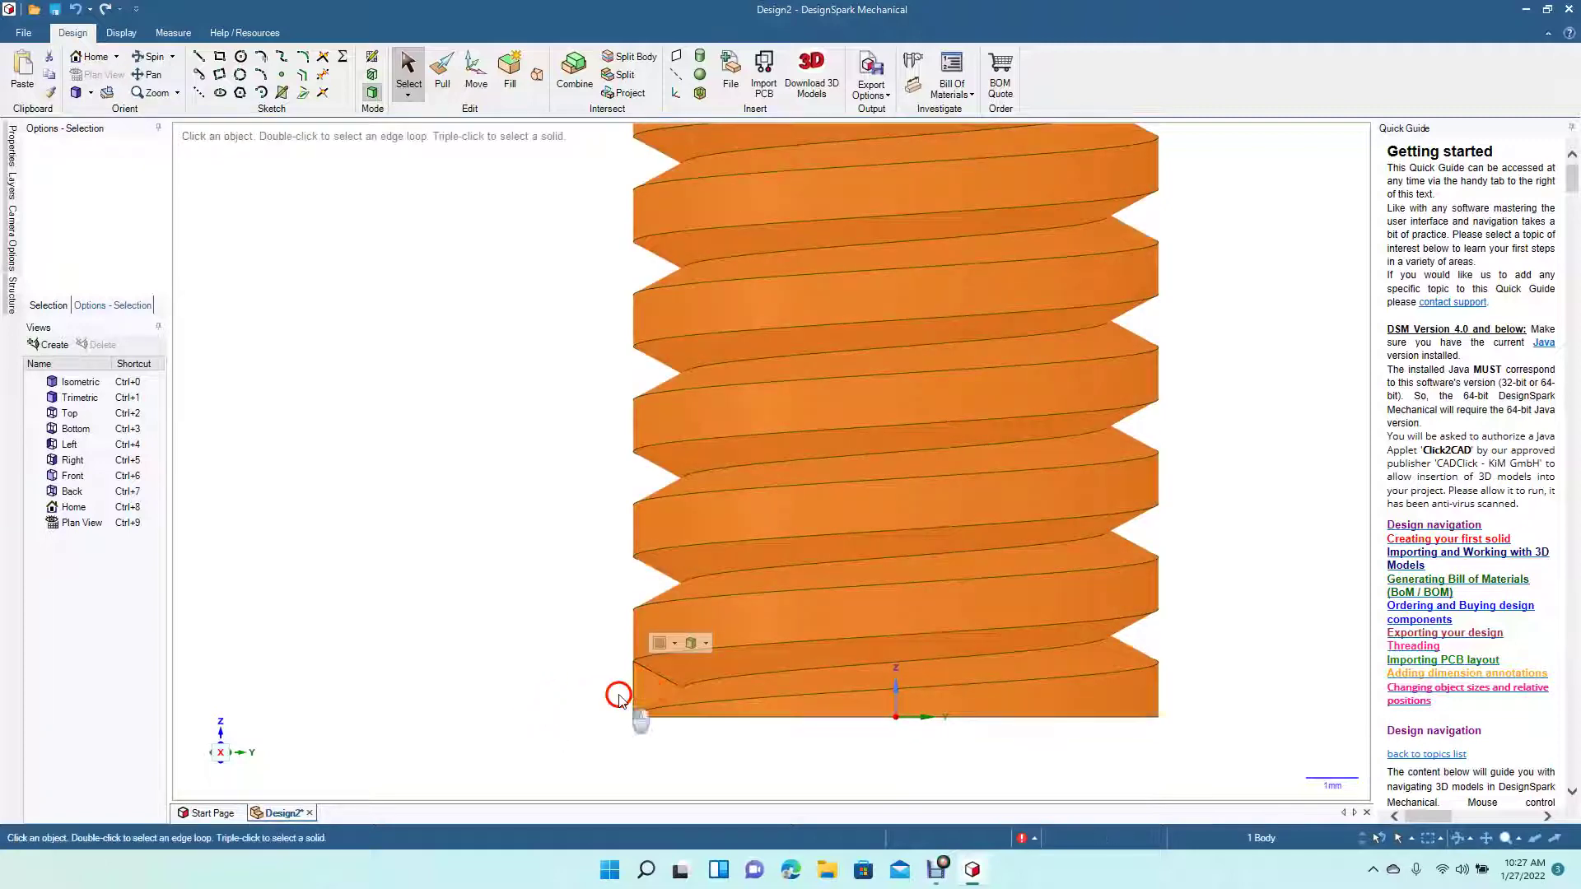
left_click(647, 696)
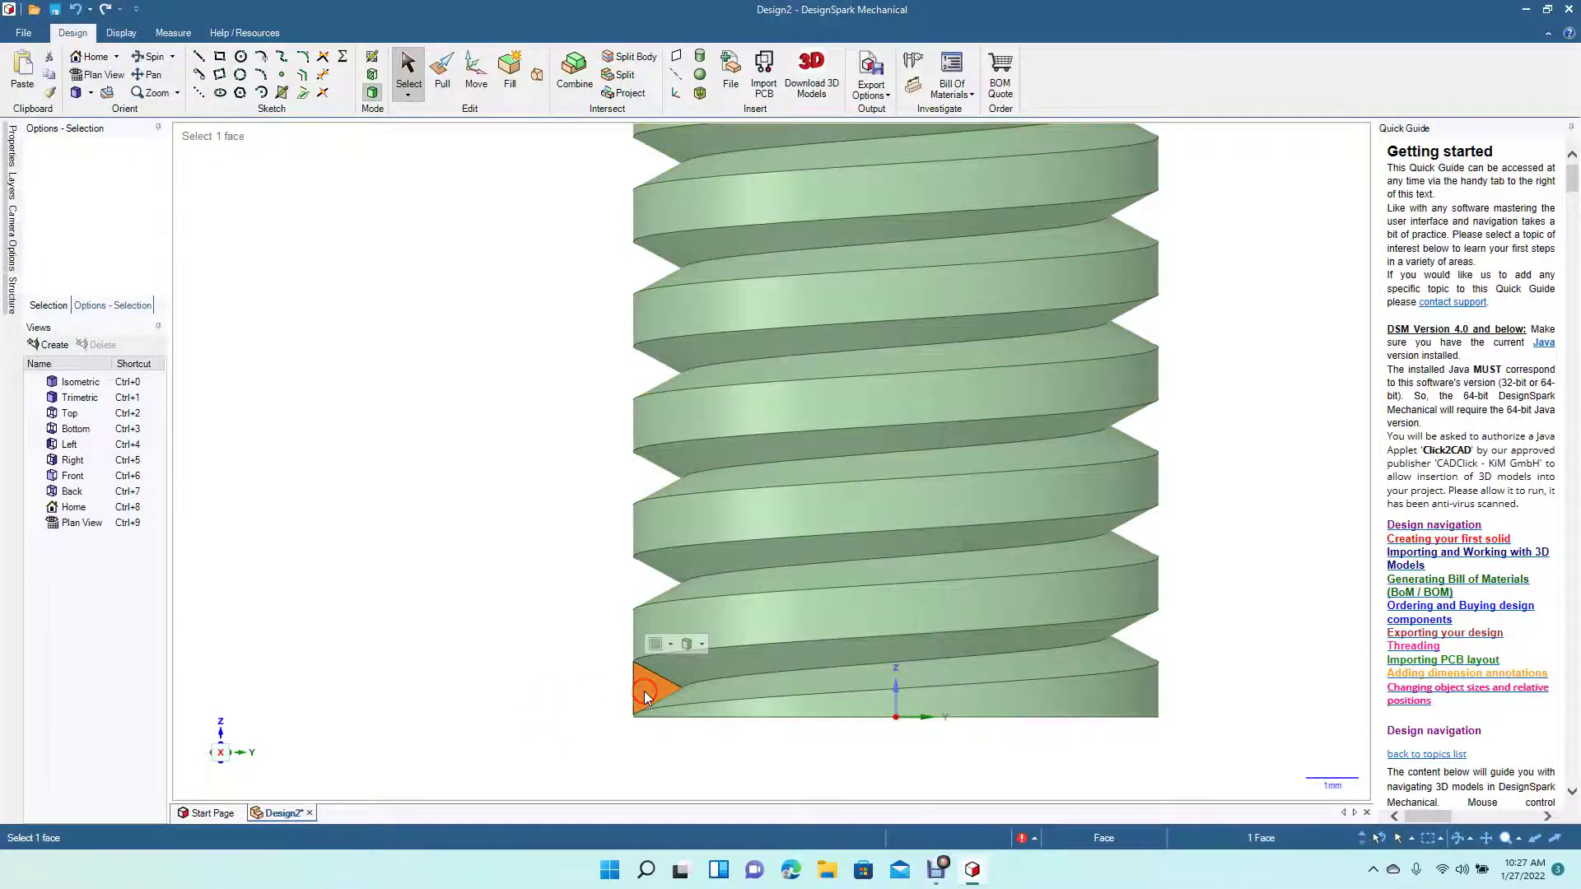
left_click(588, 656)
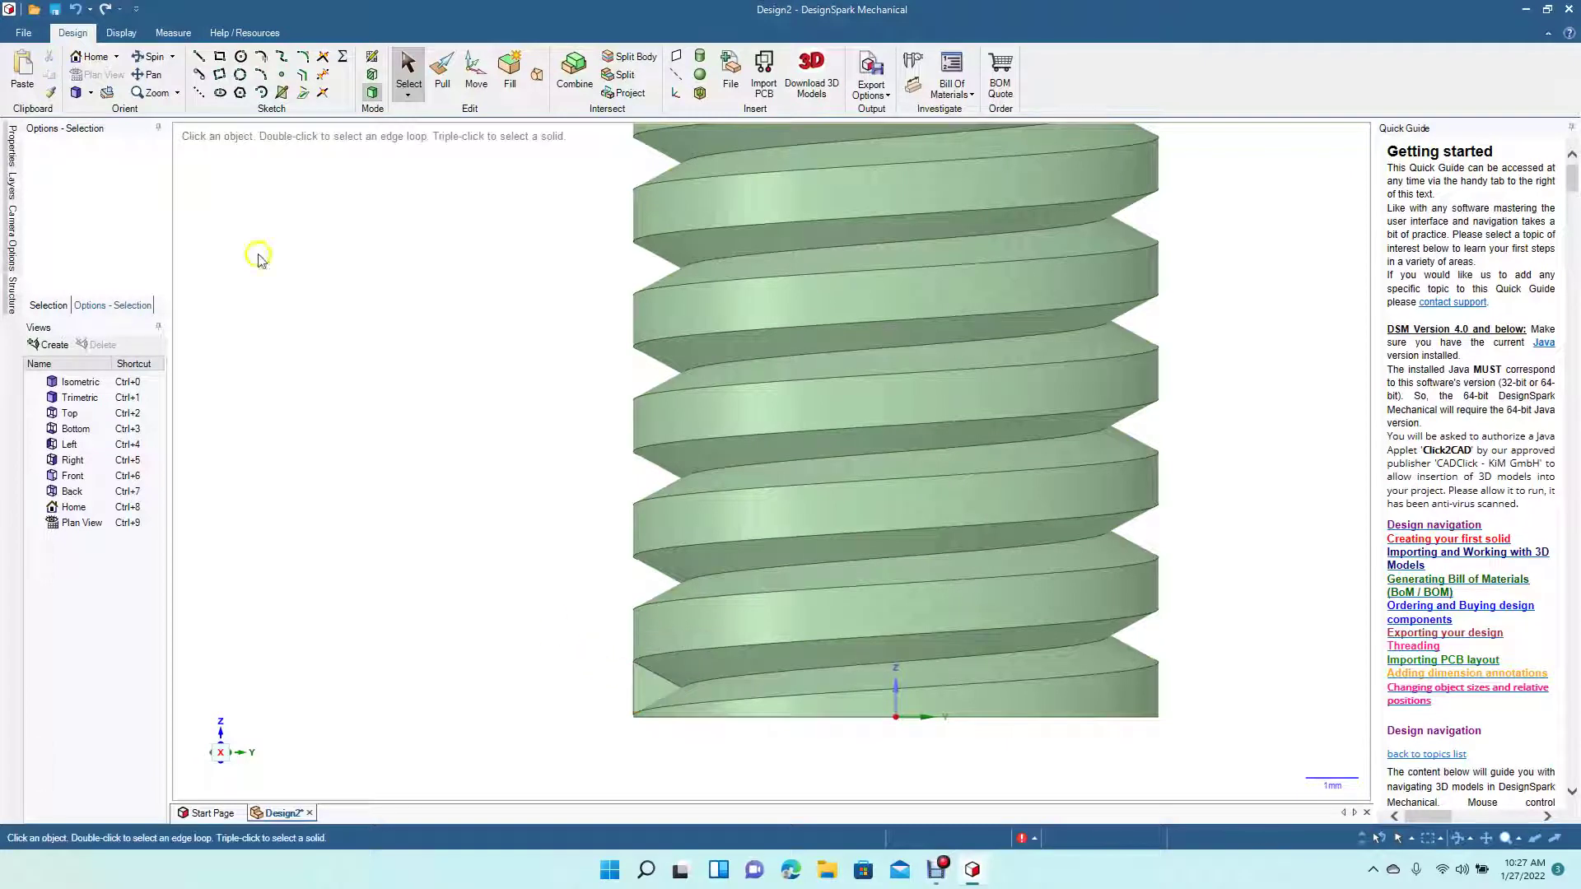
left_click(149, 56)
mouse_move(442, 441)
left_mouse_down()
mouse_move(442, 526)
mouse_move(402, 519)
mouse_move(432, 413)
left_mouse_up()
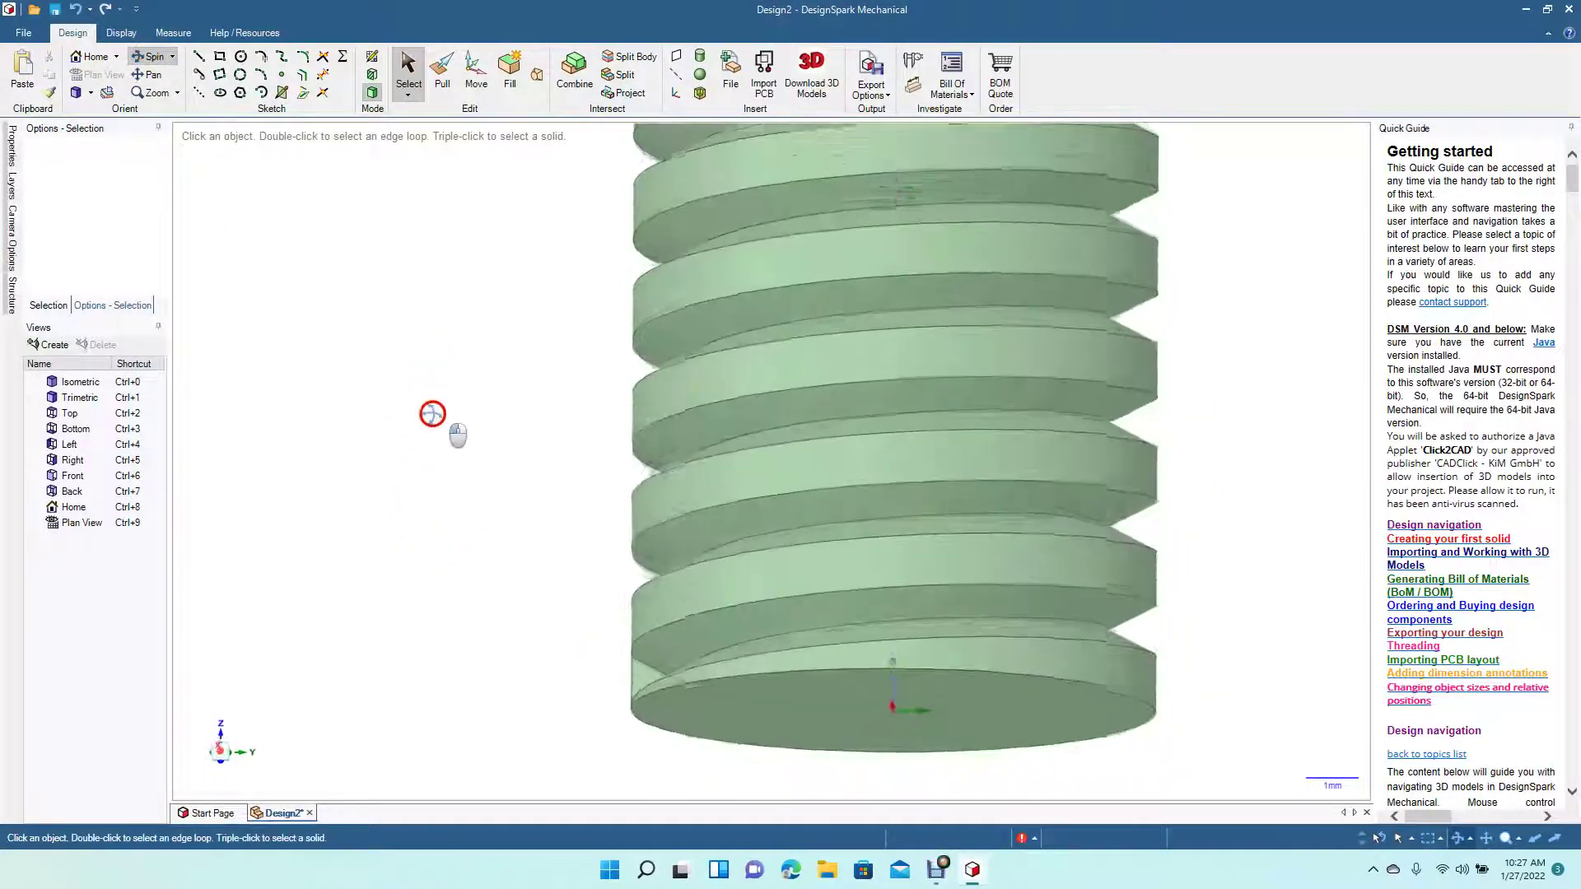
Return to the plan view and undo the helical thread, leaving a plain cylinder
scroll(434, 421, "down", 4)
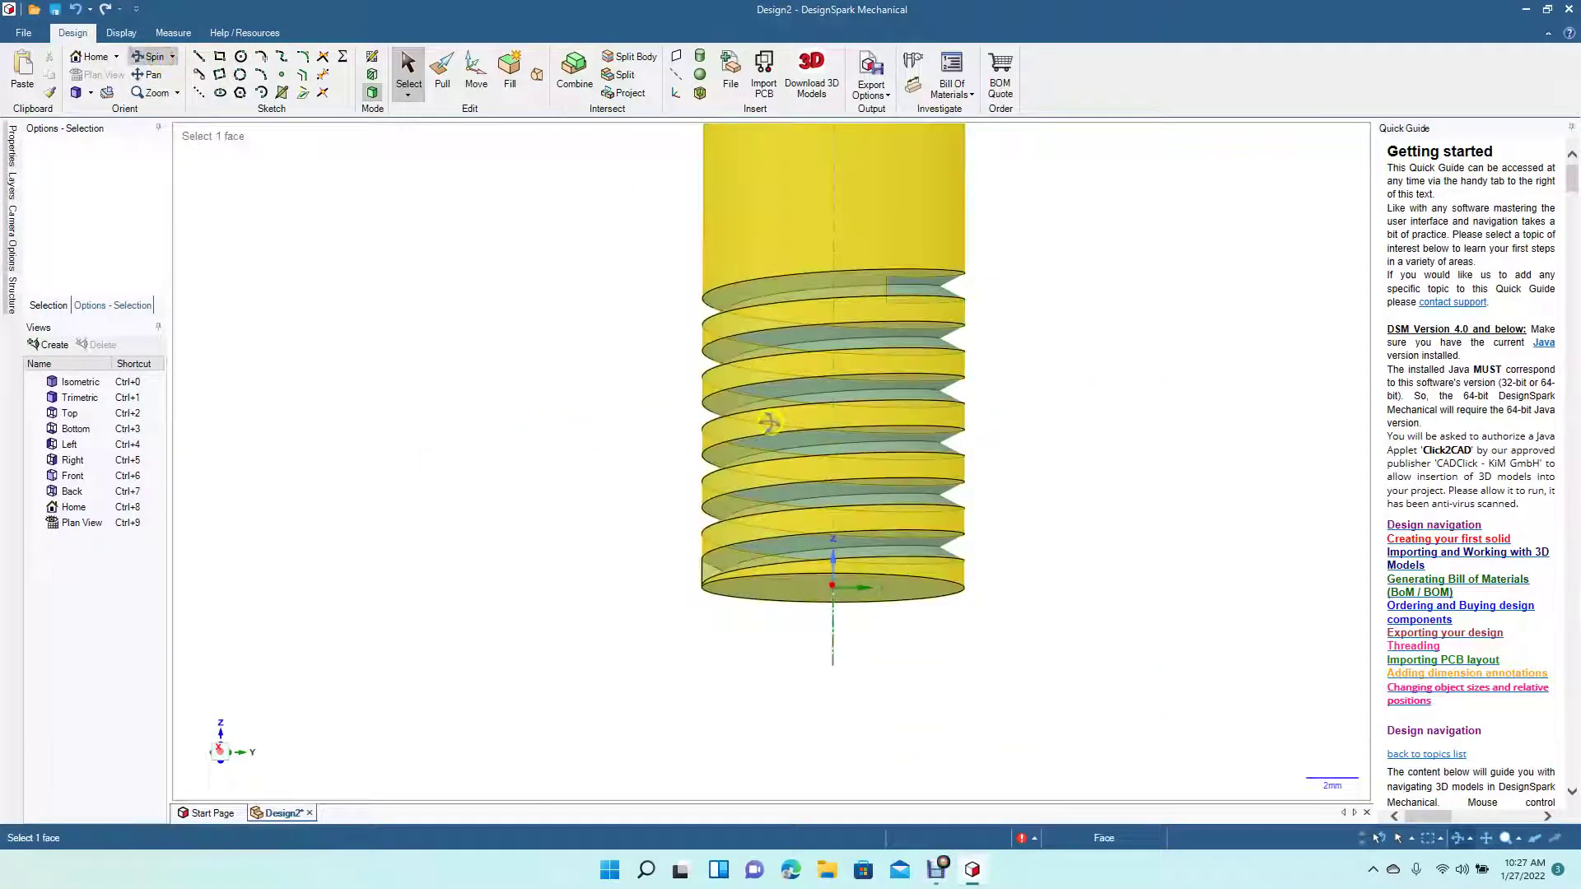
left_click_drag(662, 447, 522, 582)
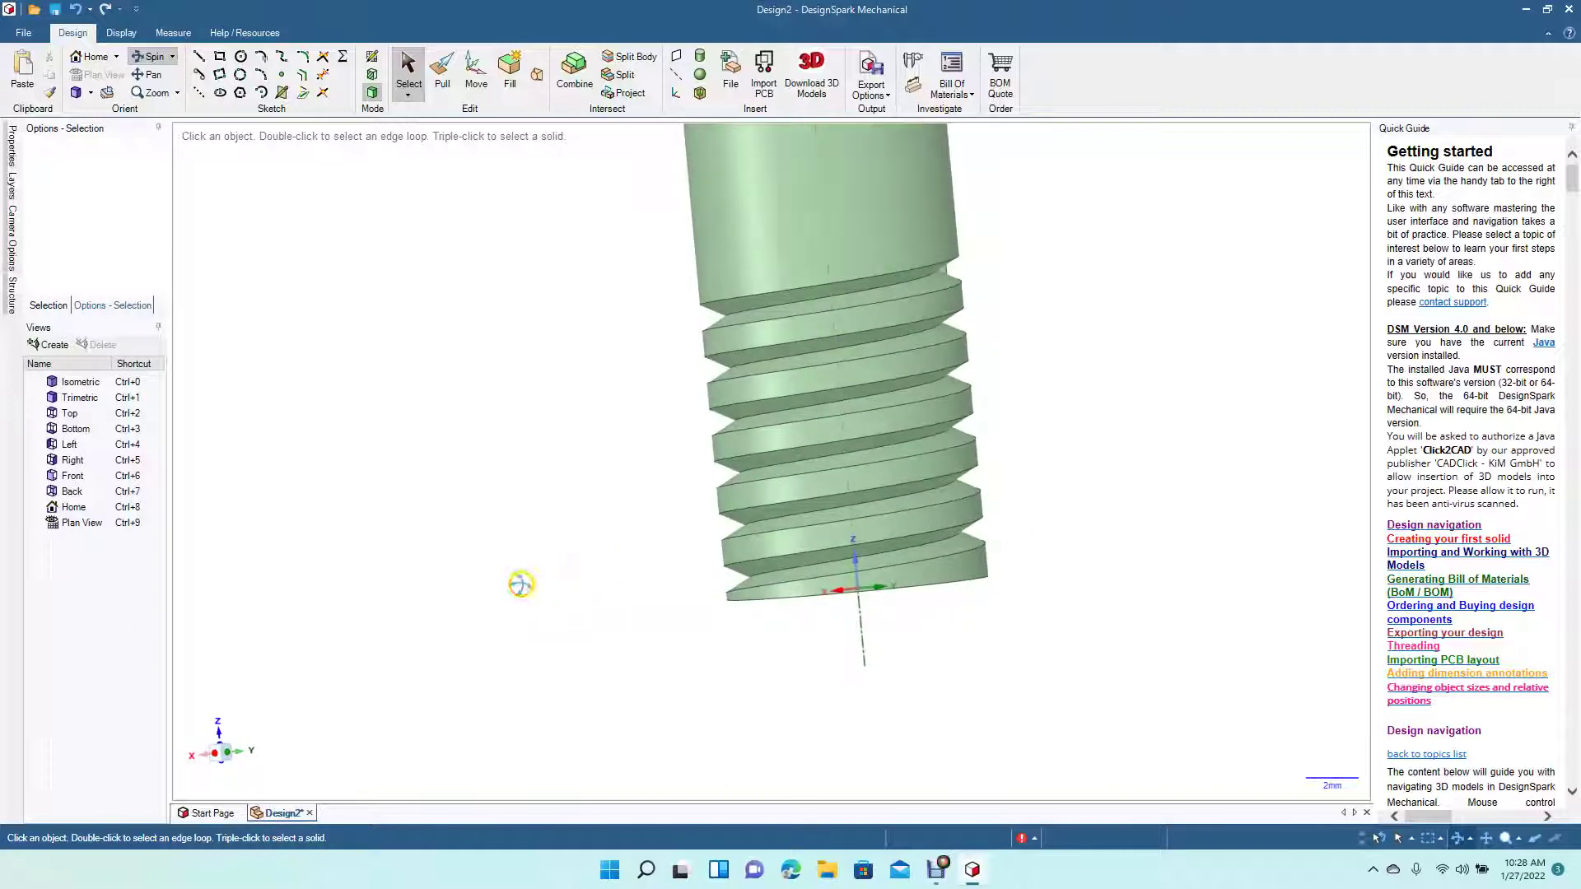
key("z")
key("ctrl")
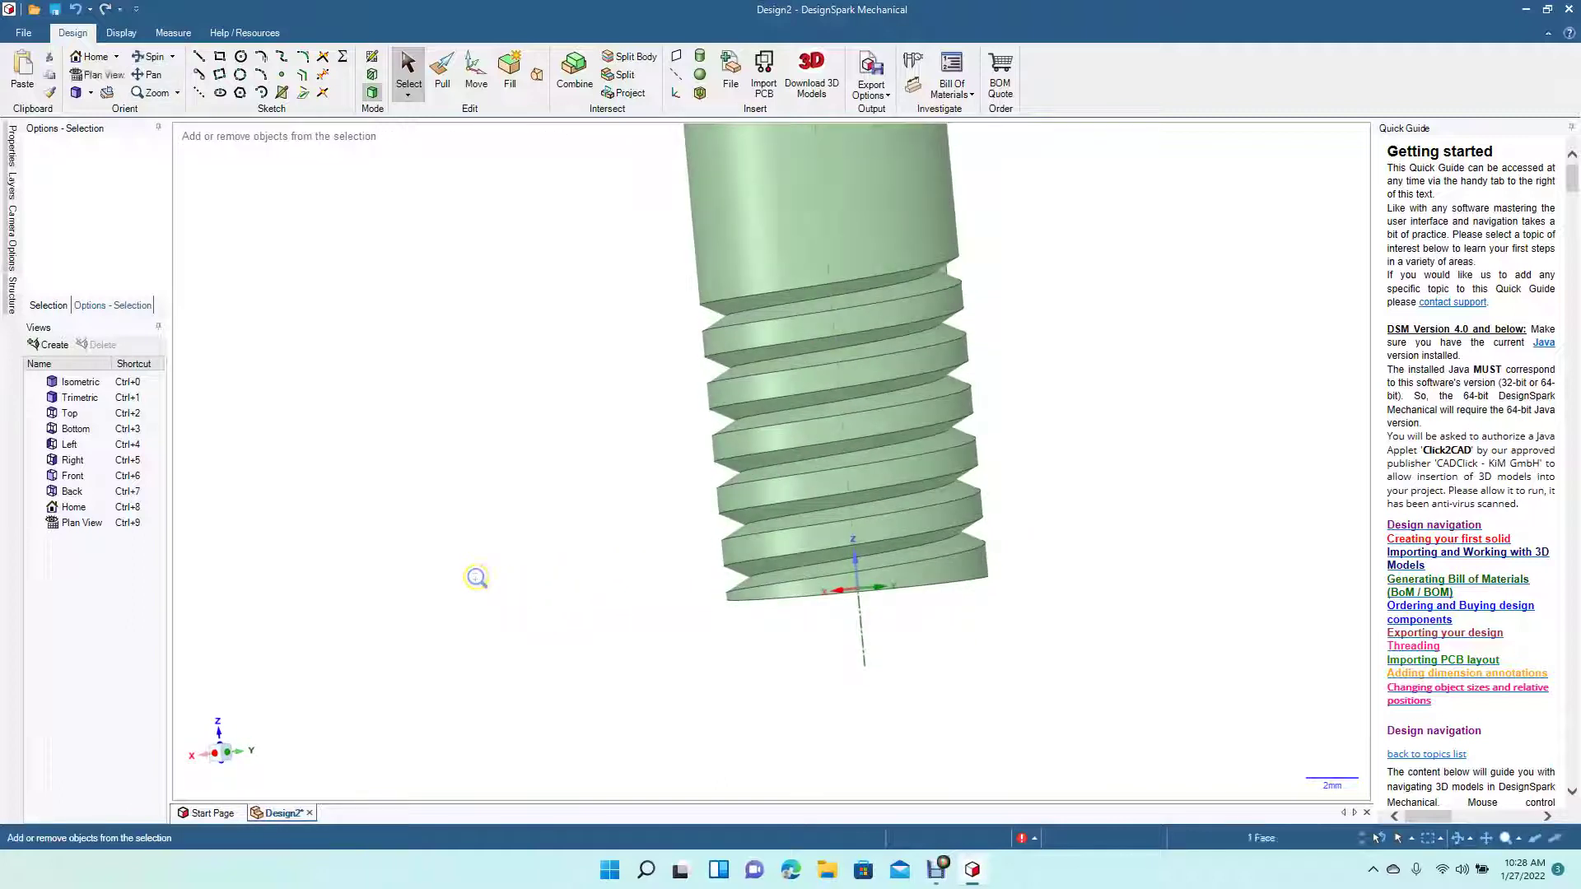
key("ctrl+9")
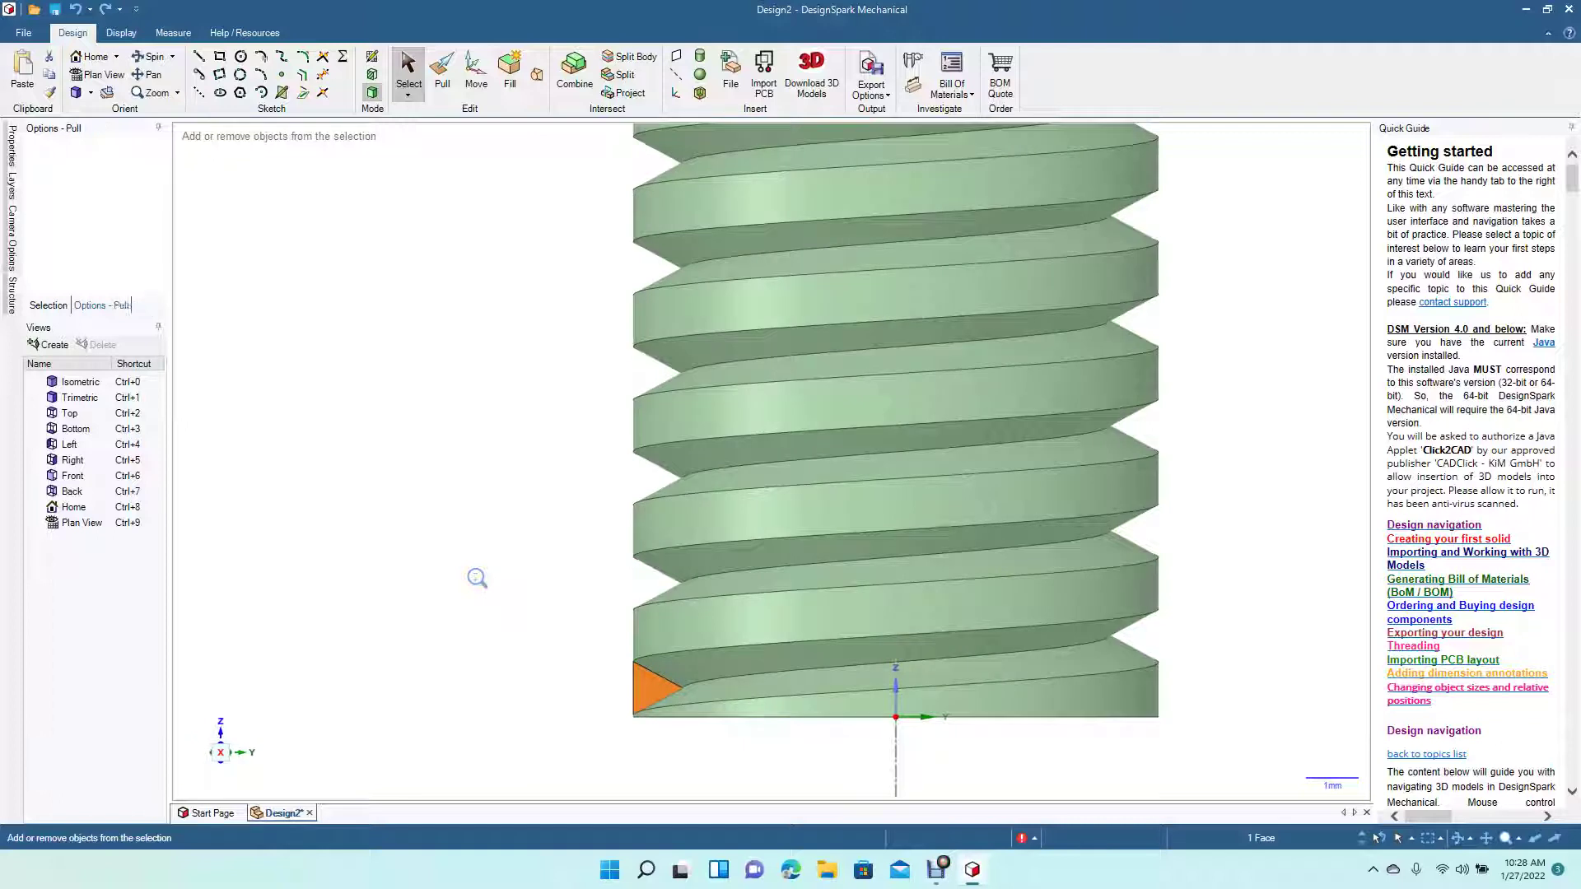
key("ctrl+z")
key("m")
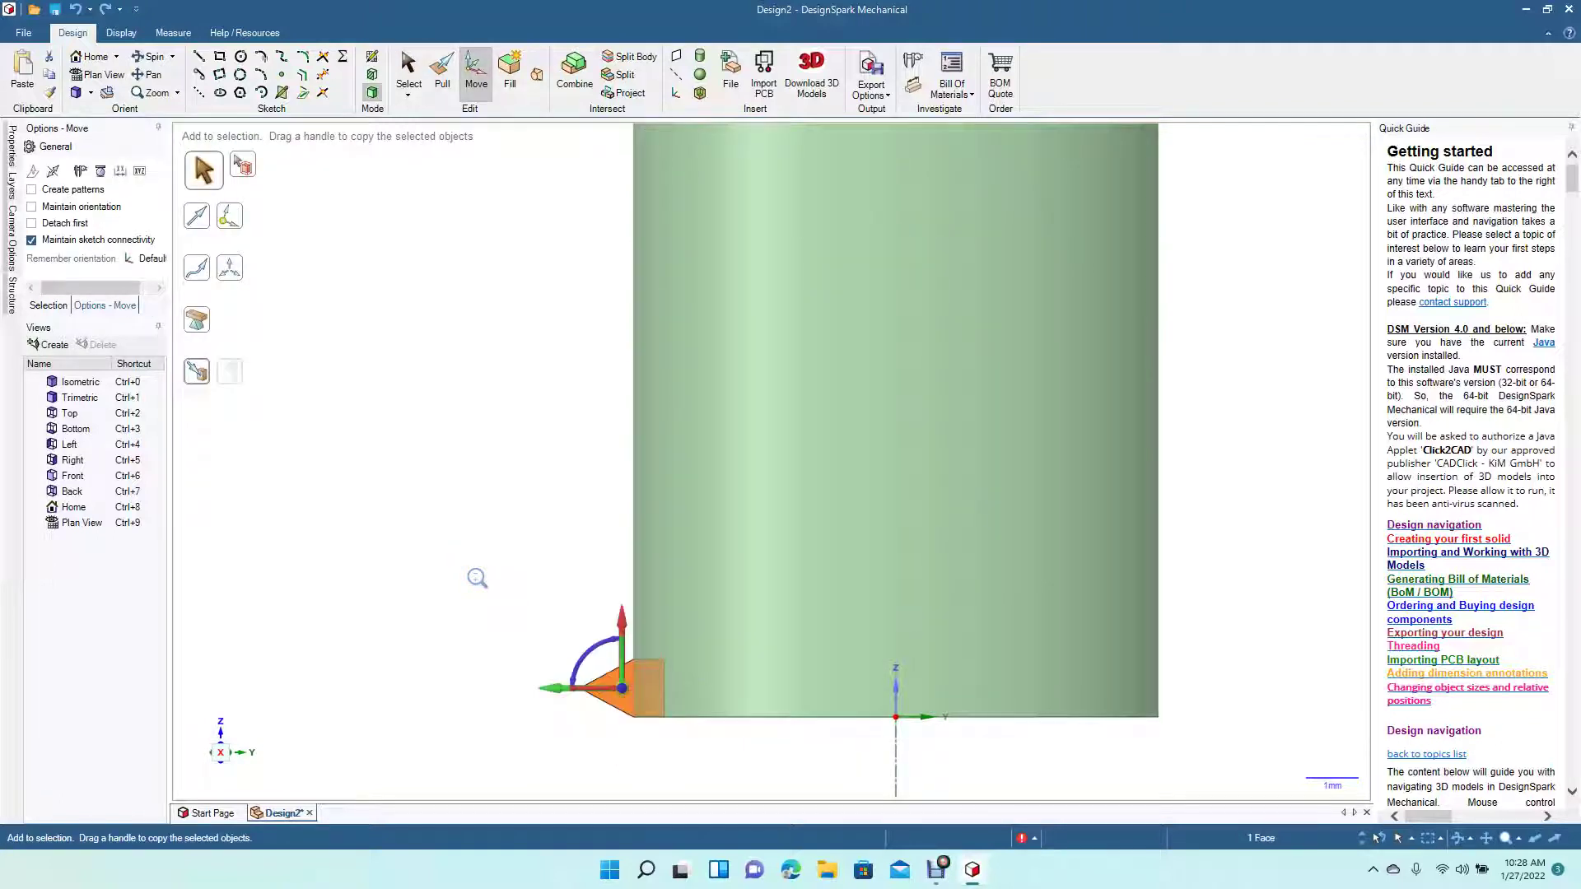
Remove the leftover triangle profile and start a sketch on the plane through the Z axis
key("ctrl")
left_click(480, 568)
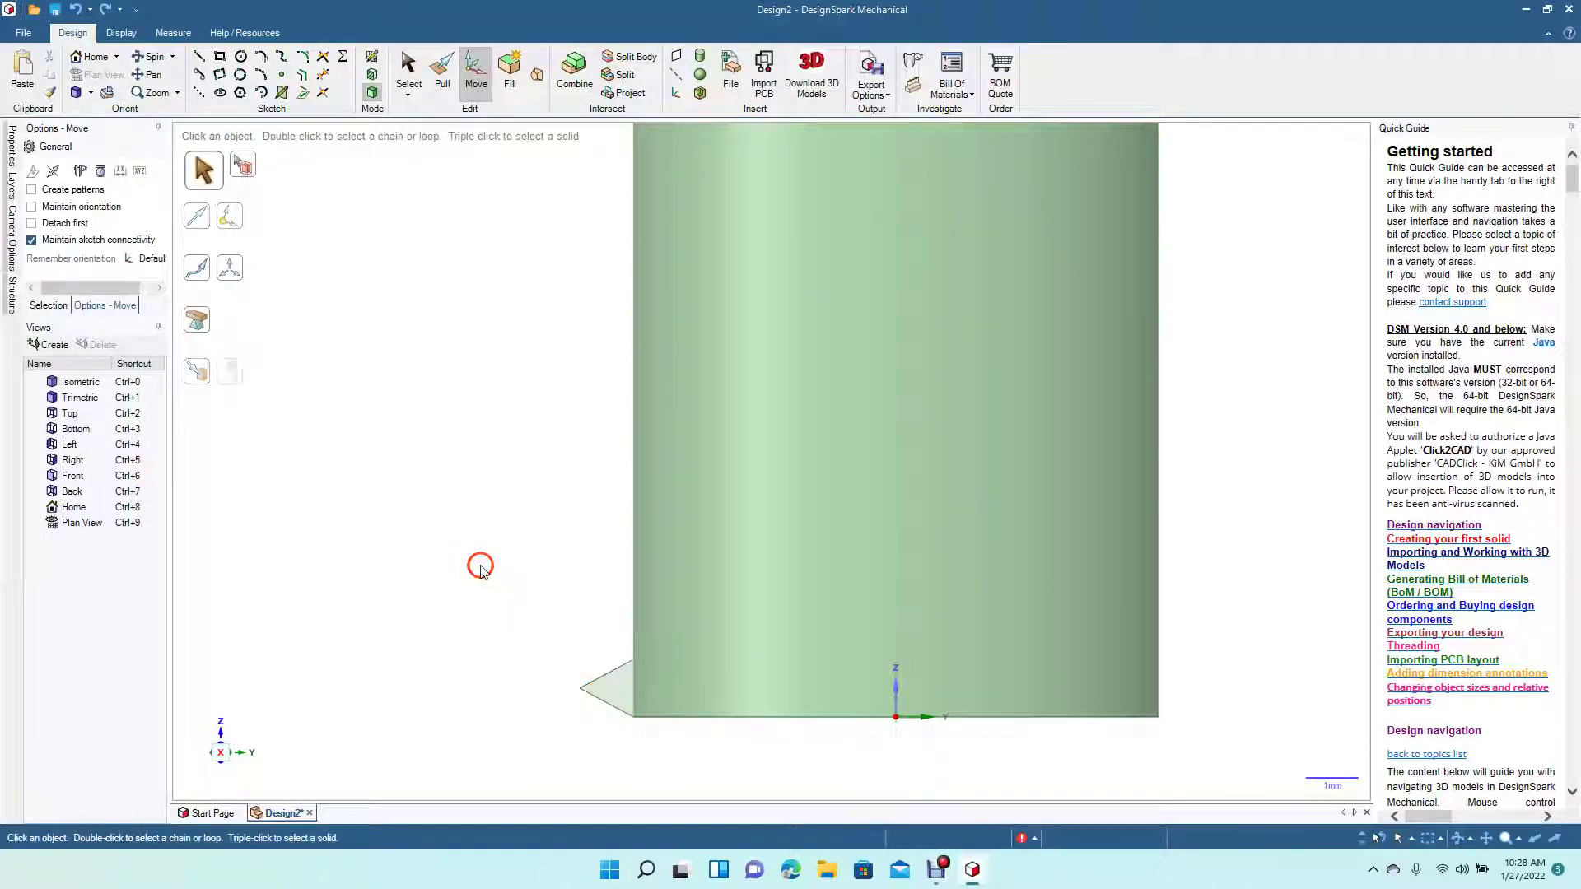
left_click(610, 690)
key("Escape")
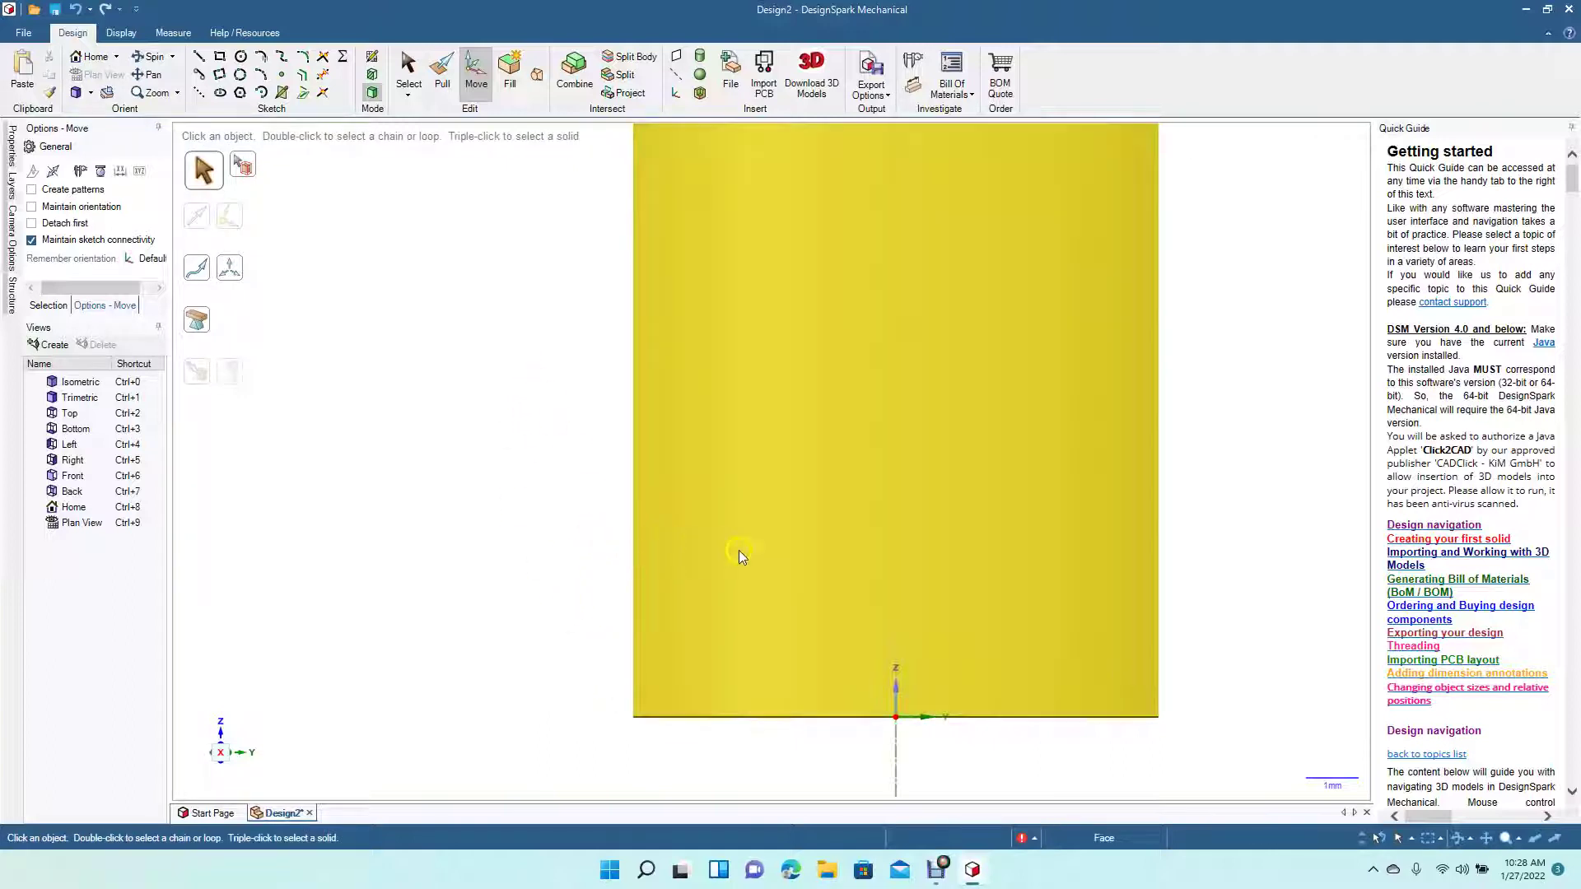
left_click(897, 751)
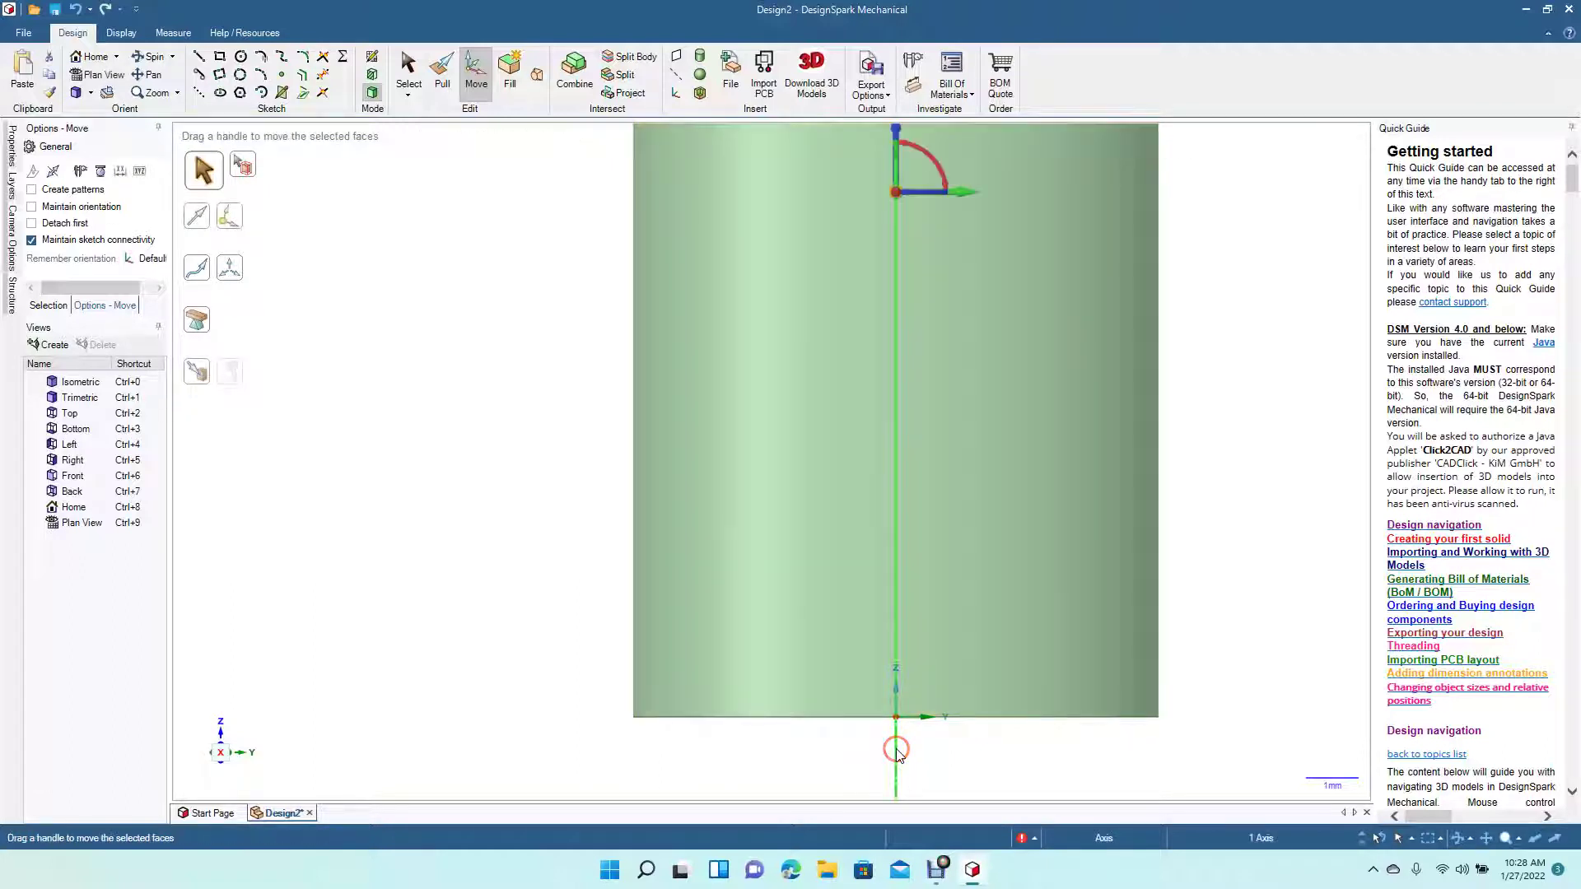
key("k")
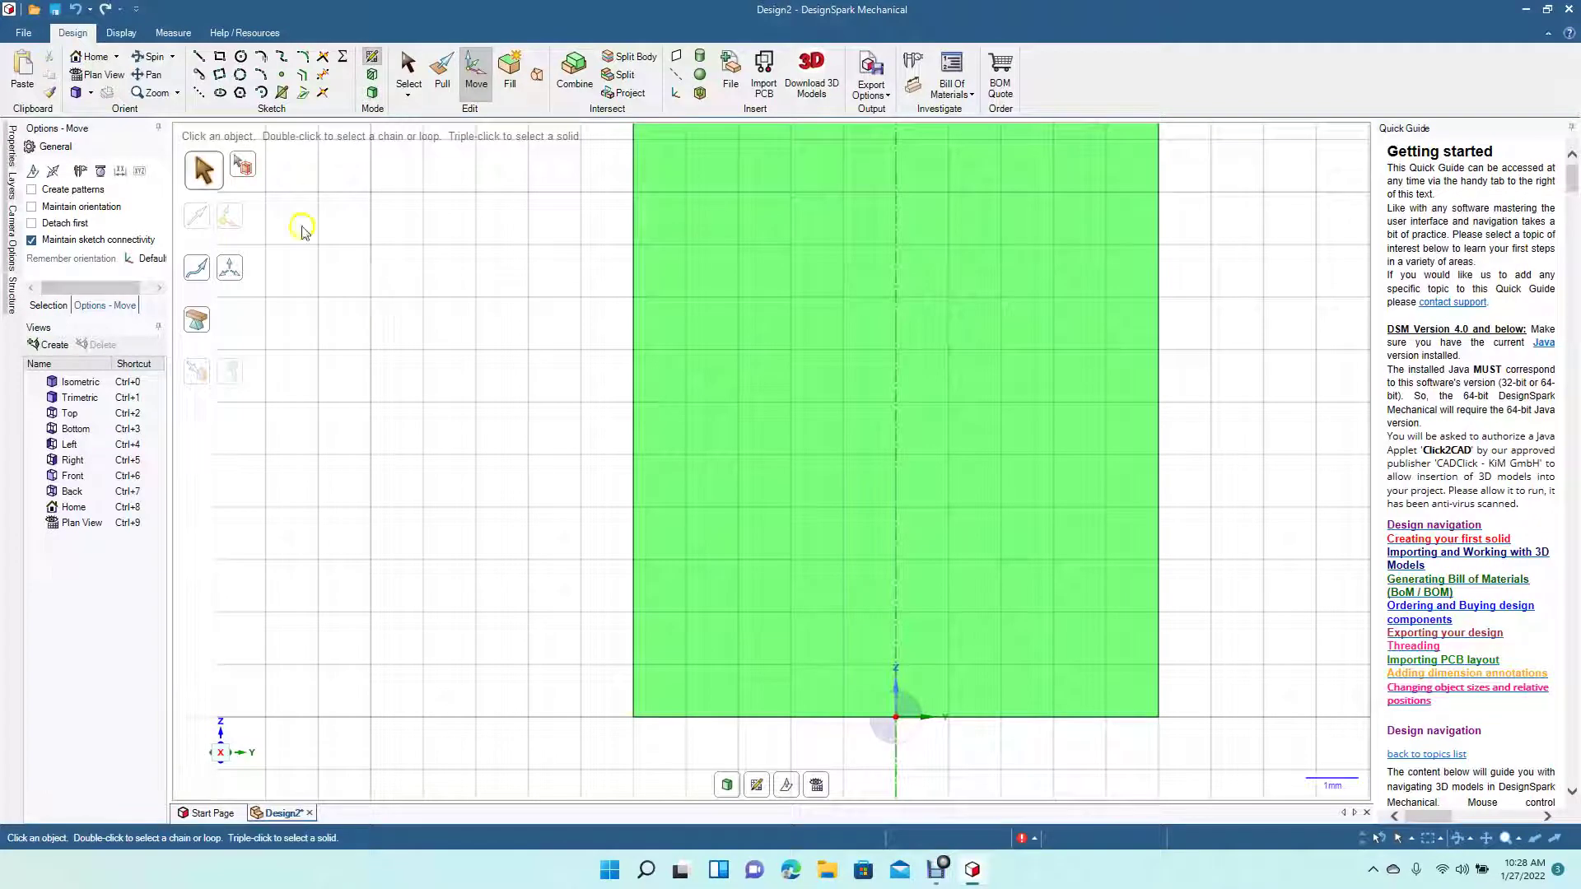
Sketch a 1.22 mm diameter circle centred on the cylinder's left edge
left_click(242, 57)
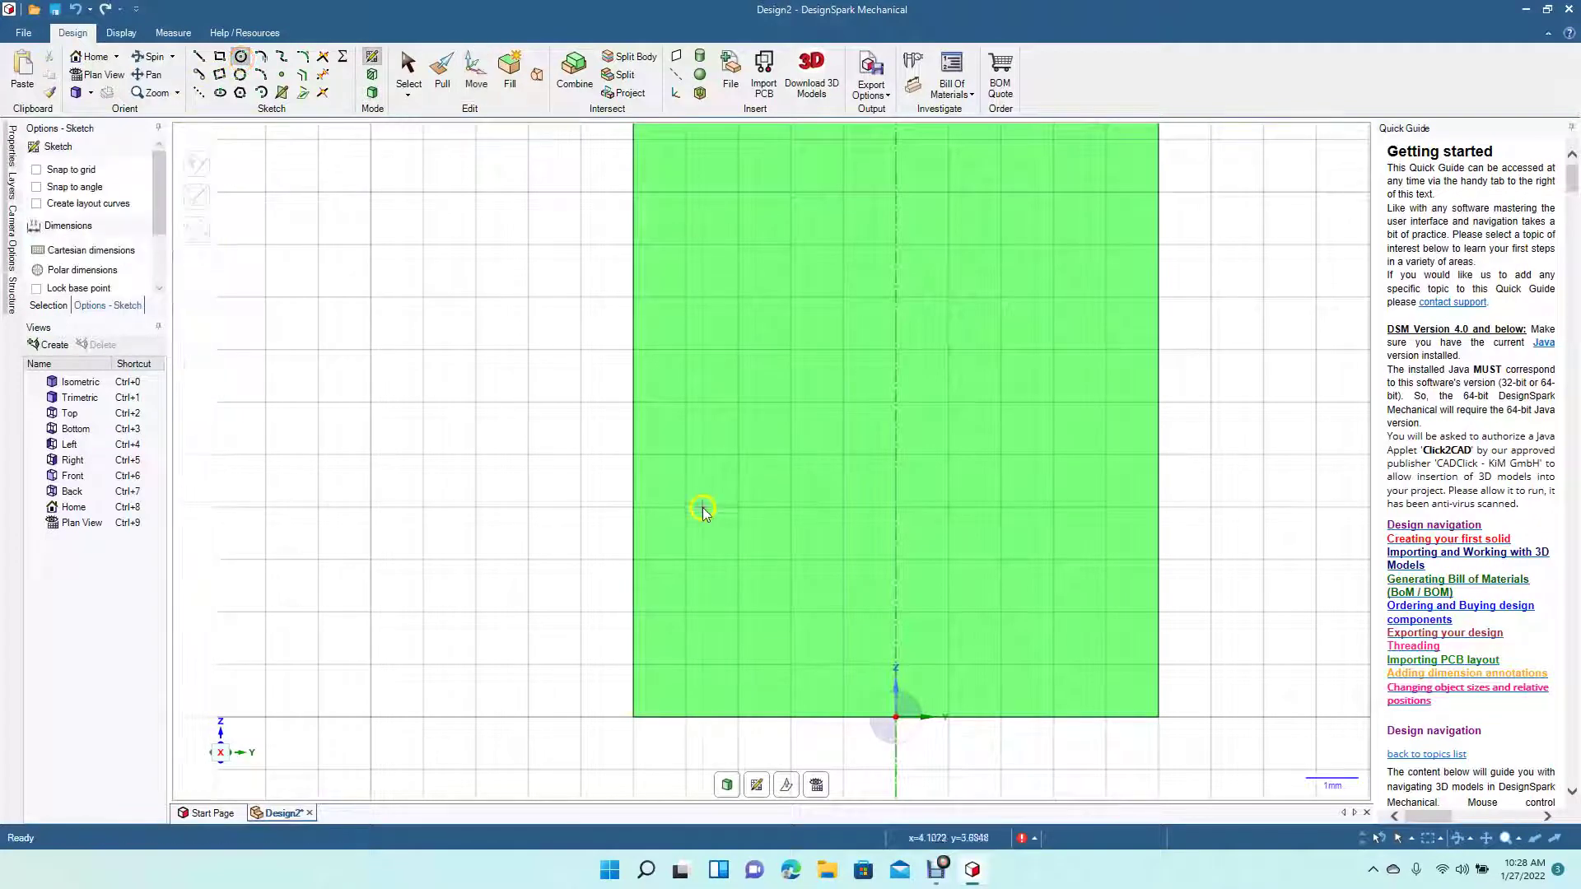
left_click(633, 693)
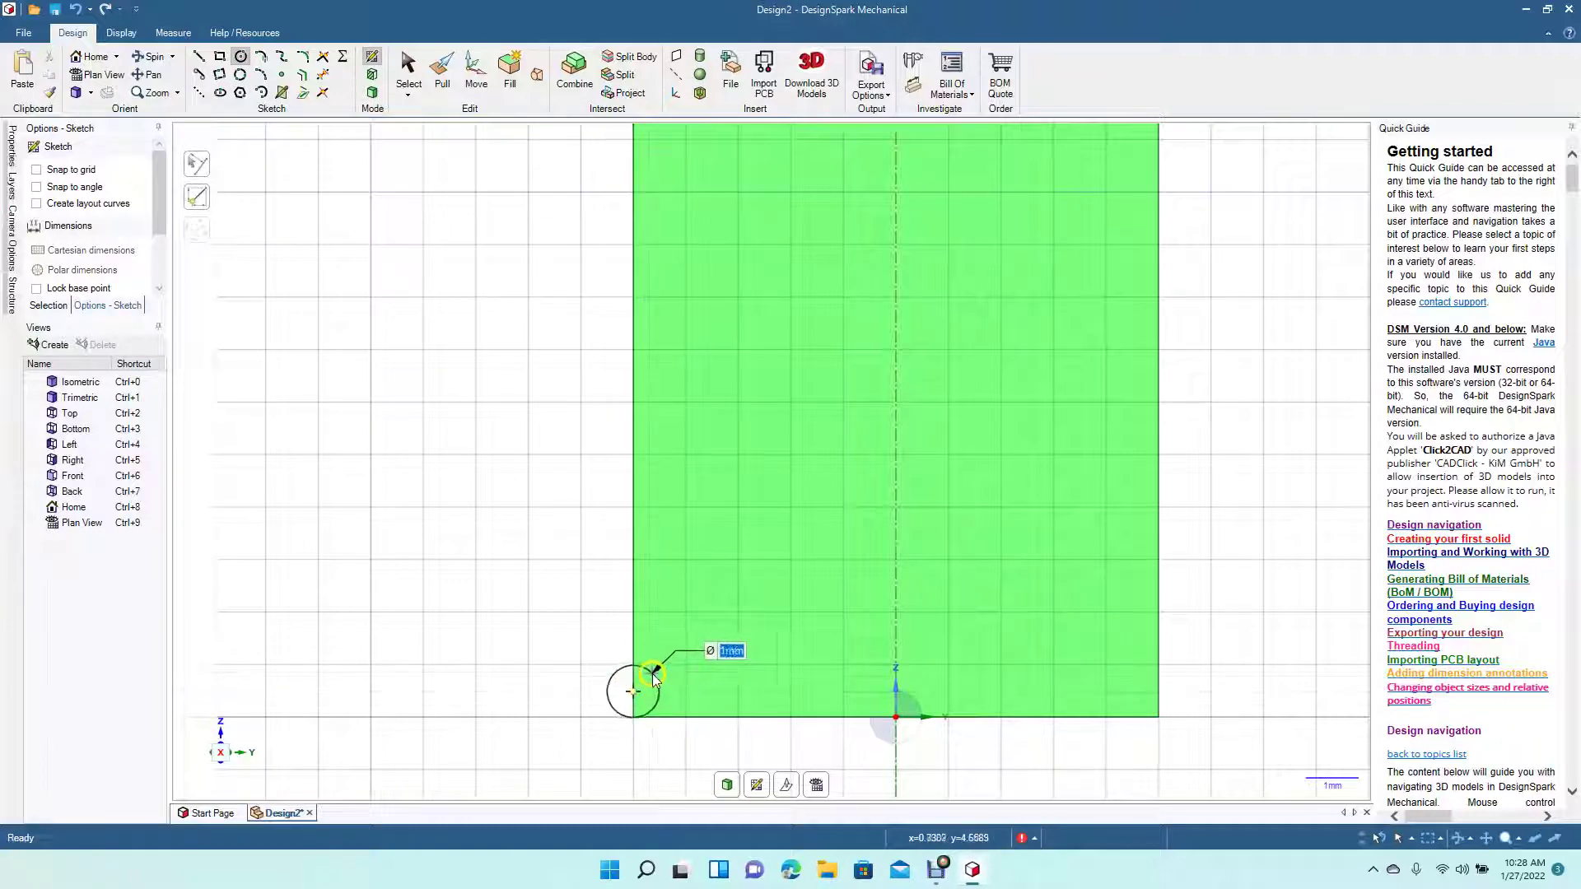
left_click(658, 673)
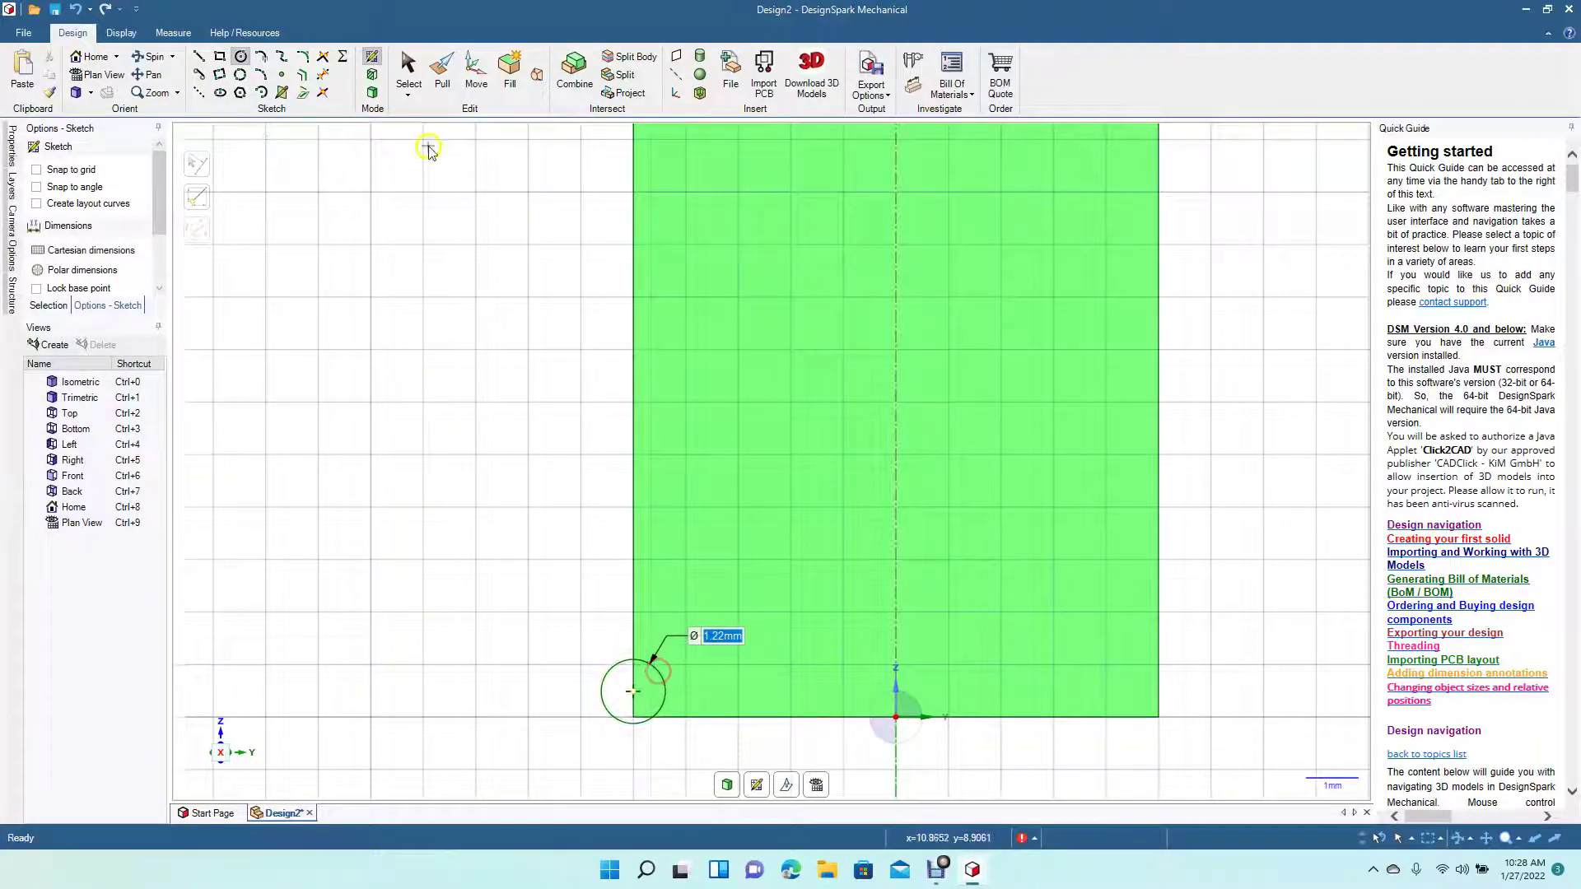
left_click(408, 71)
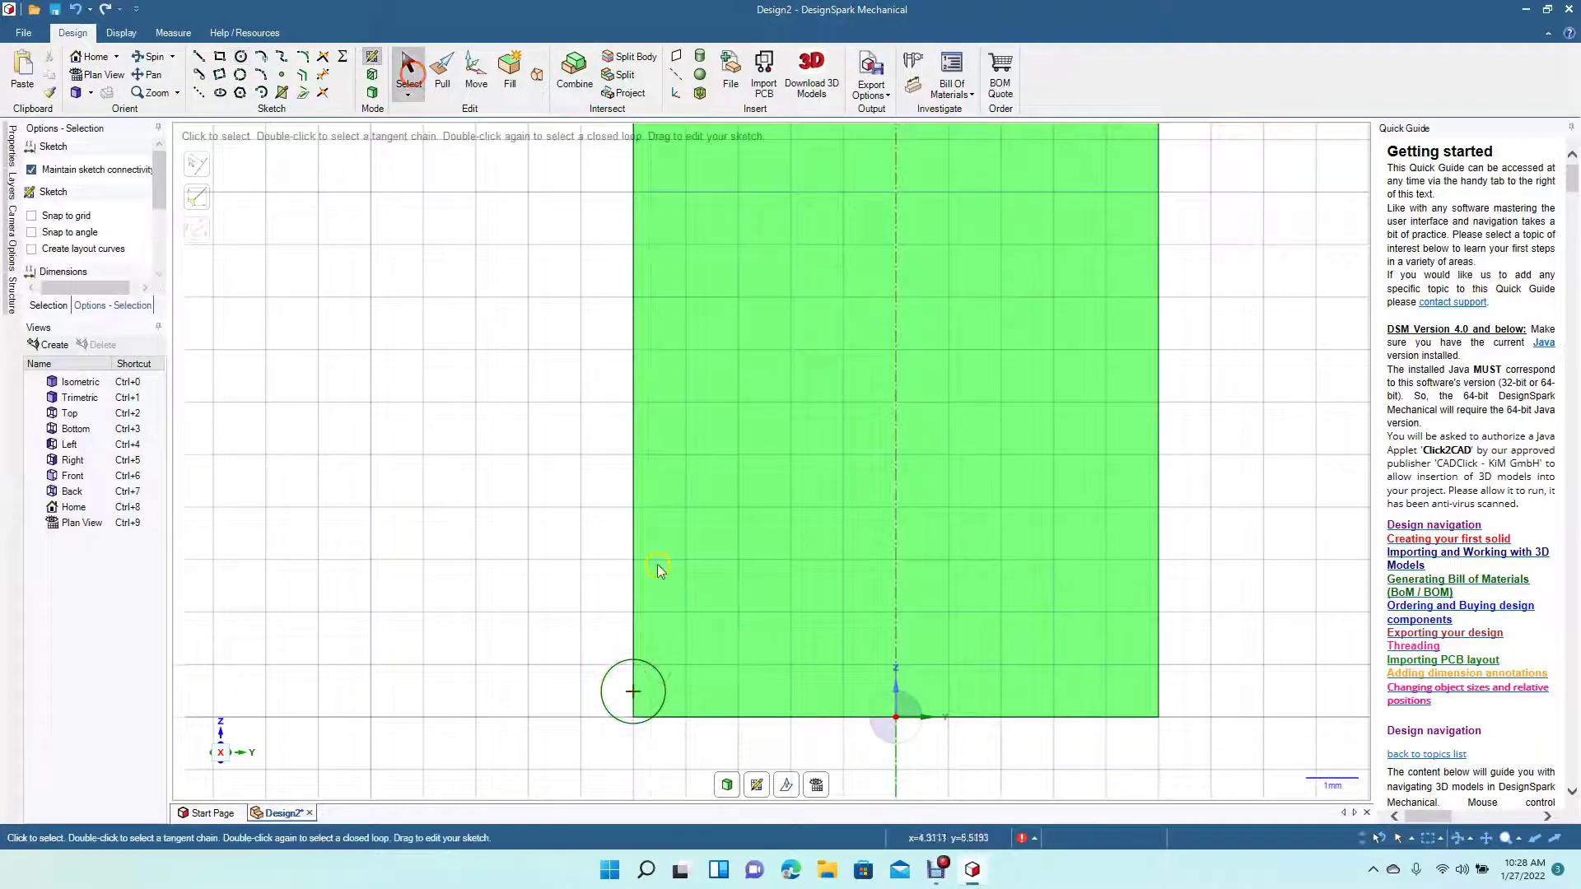
Move the circle up about 0.24 mm along Z and return to 3D
left_click(611, 665)
left_click(475, 81)
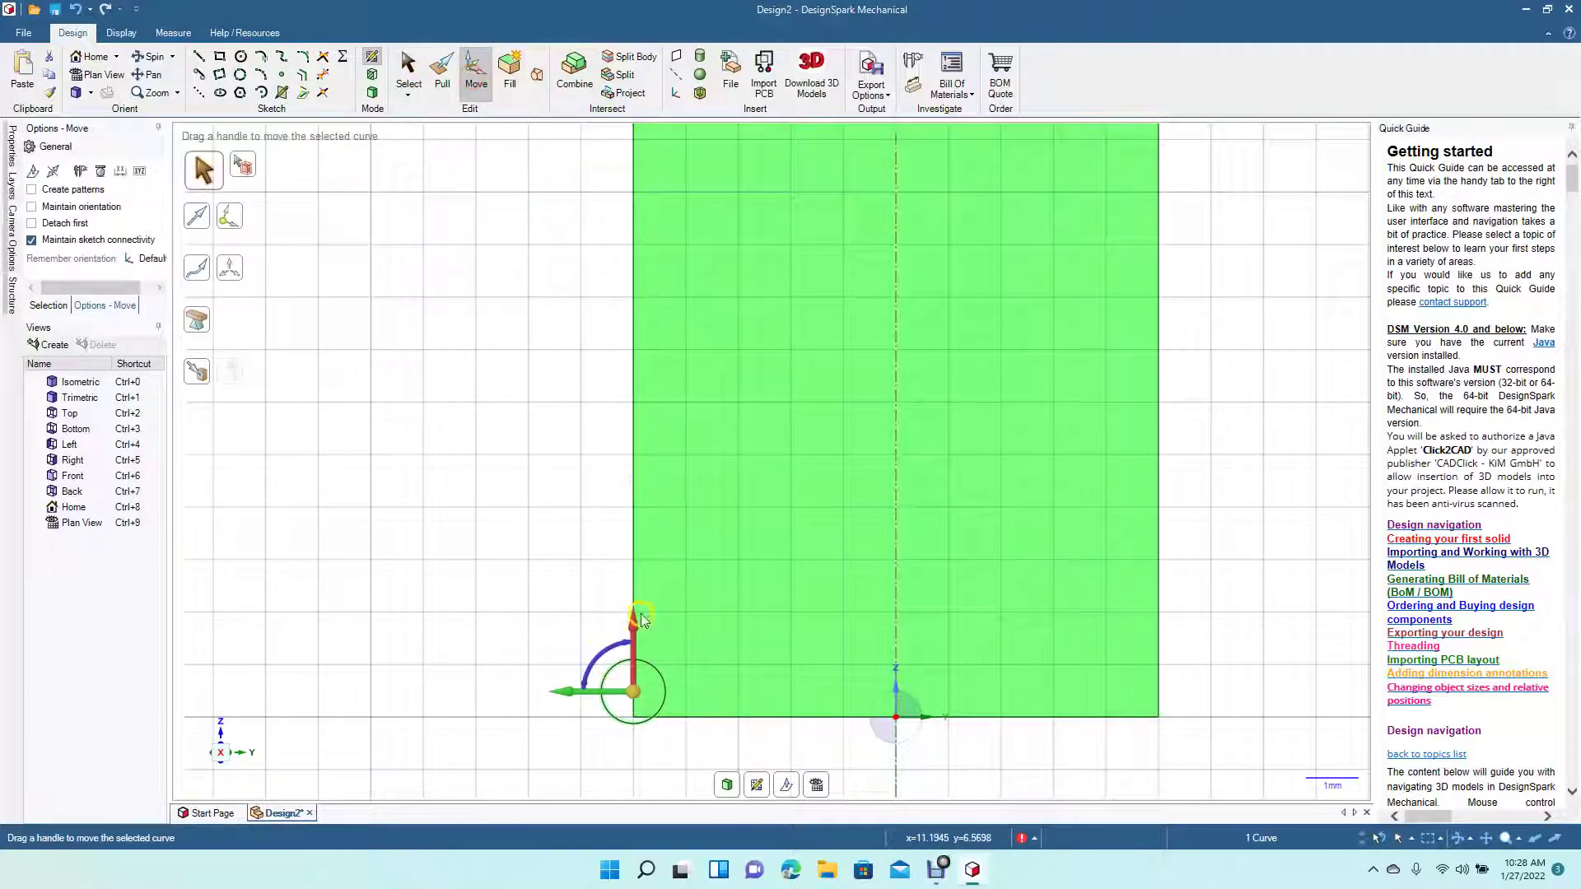
left_click_drag(634, 629, 634, 616)
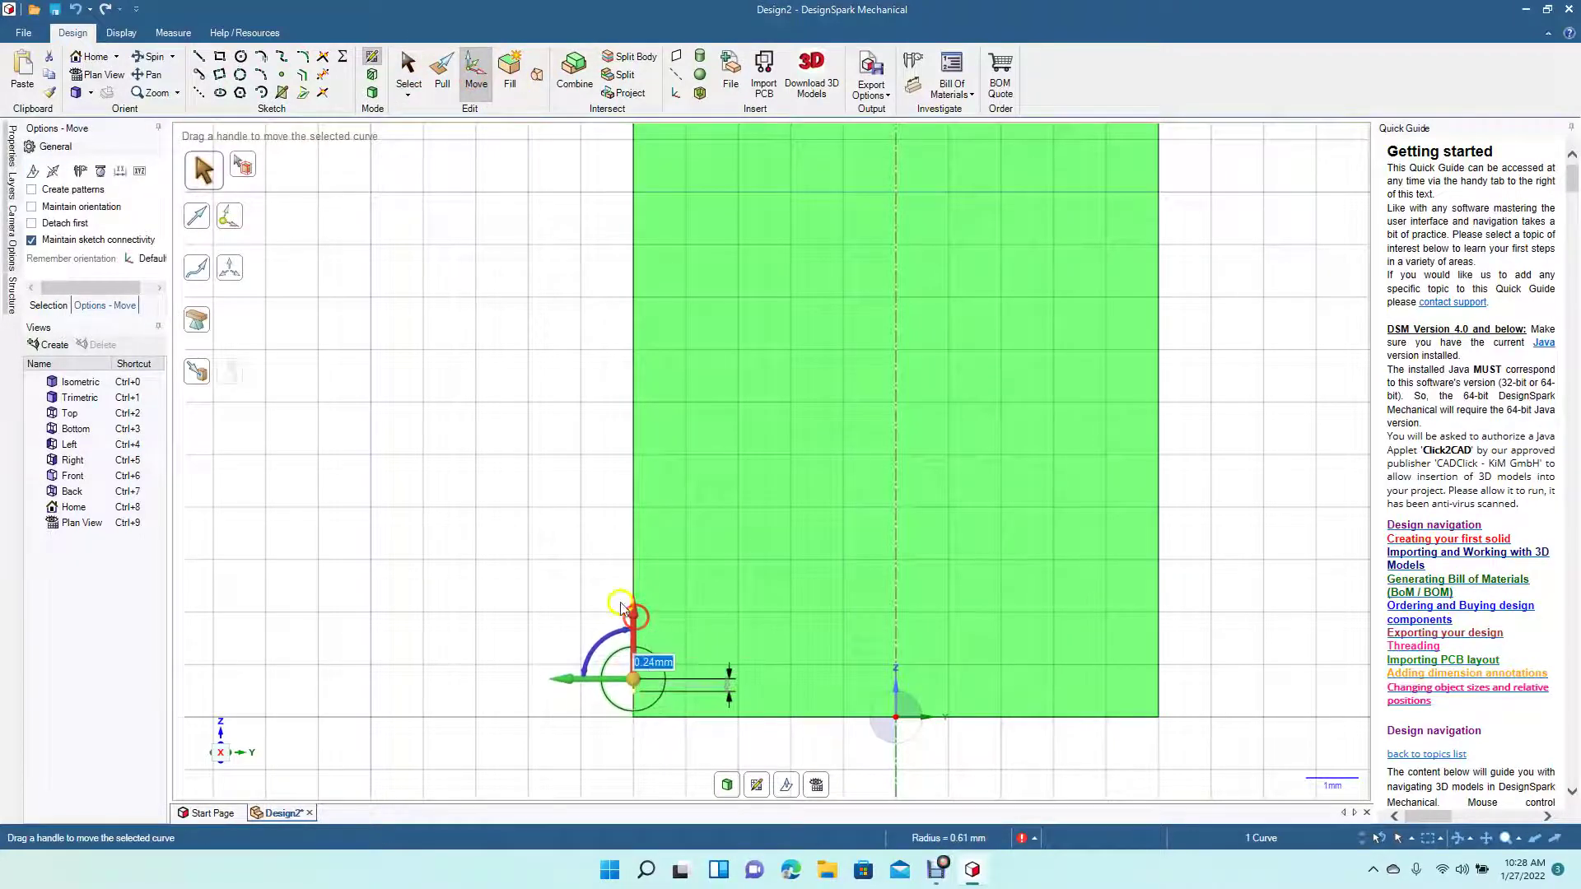
left_click(441, 76)
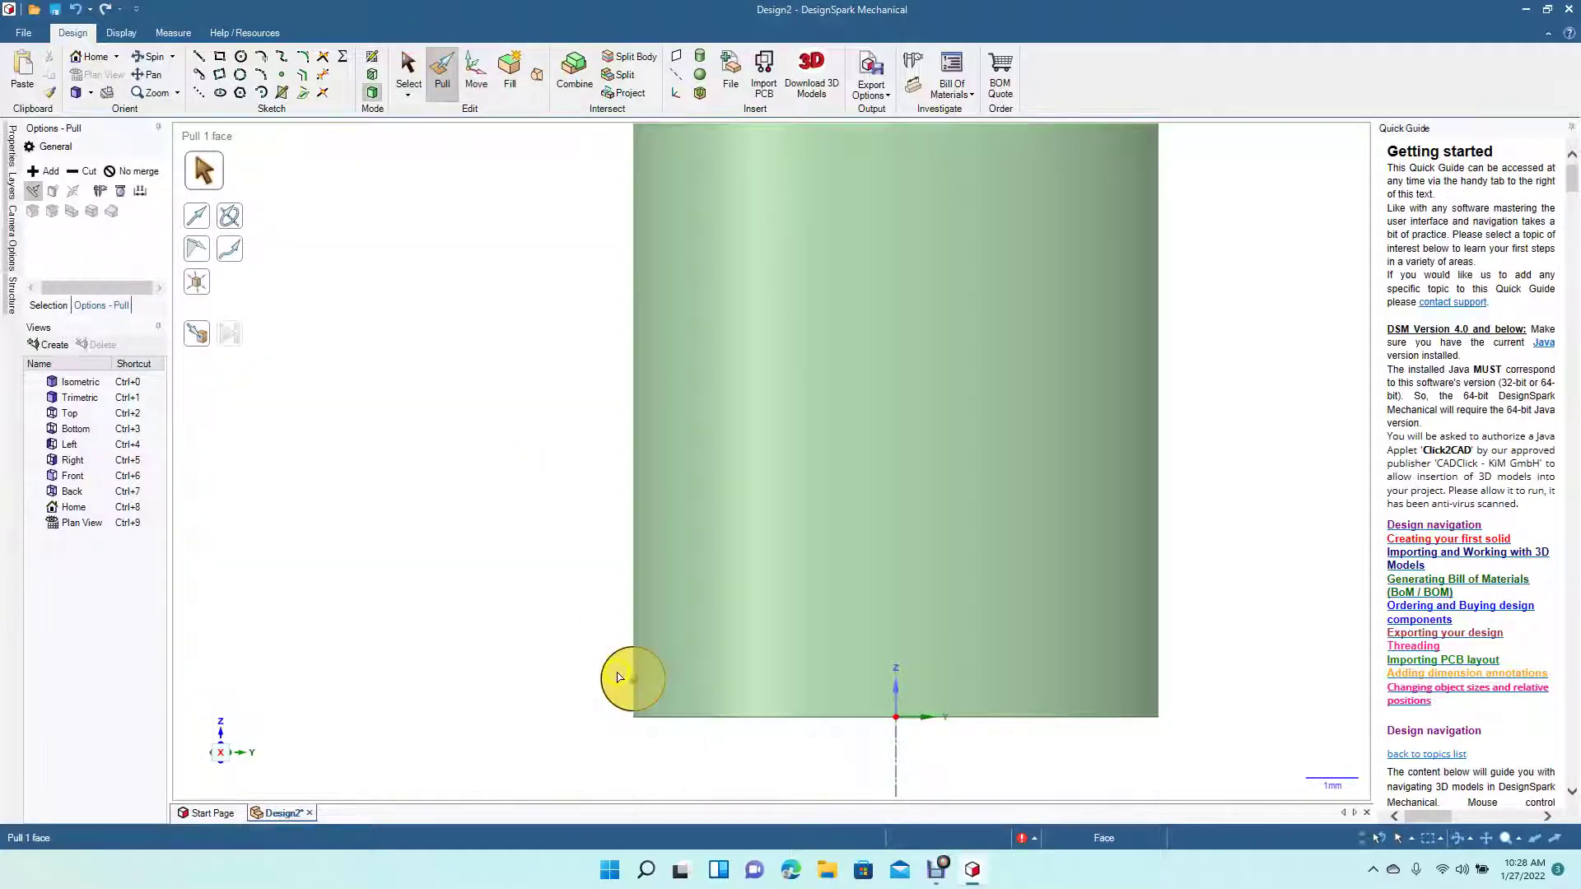
Revolve the circle face around the Z axis as a 2 mm pitch right-handed helix, previewing the coil
left_click(617, 671)
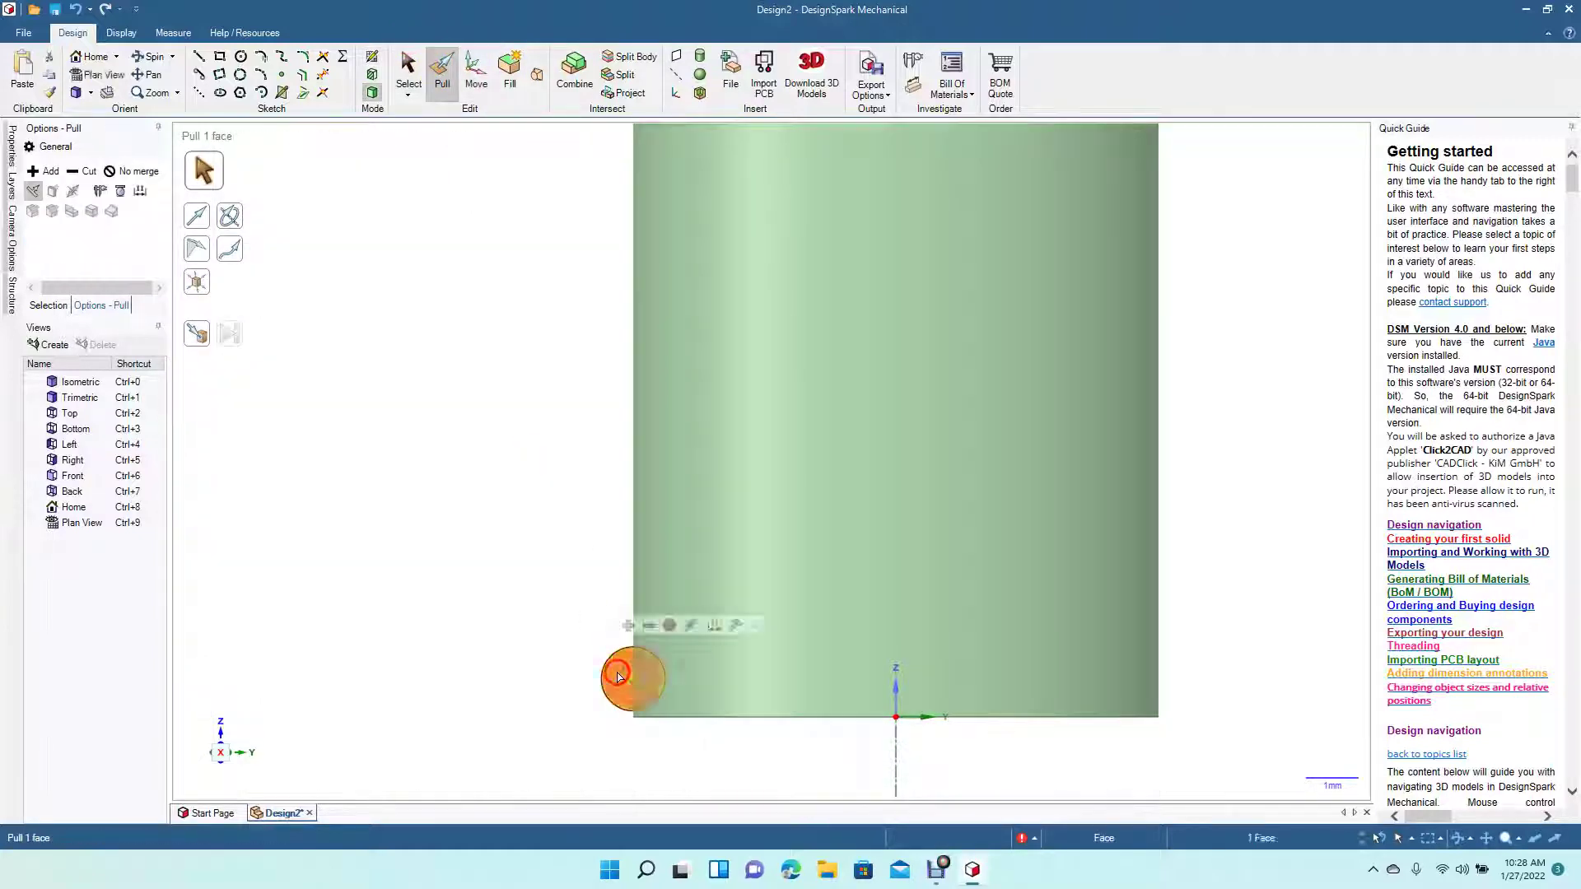
left_click(230, 219)
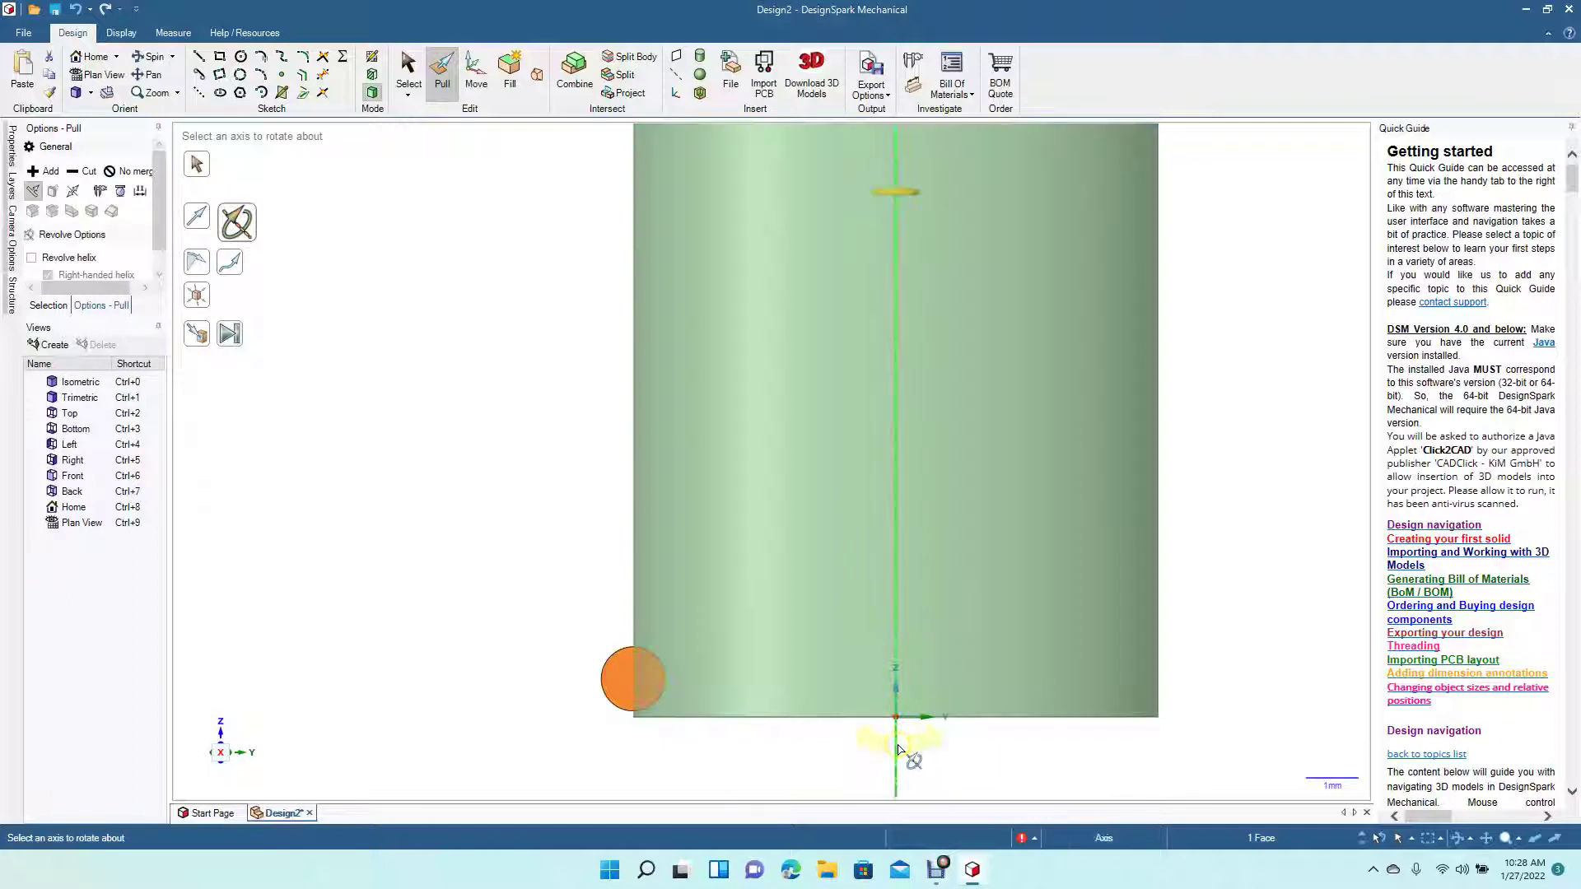
left_click(897, 745)
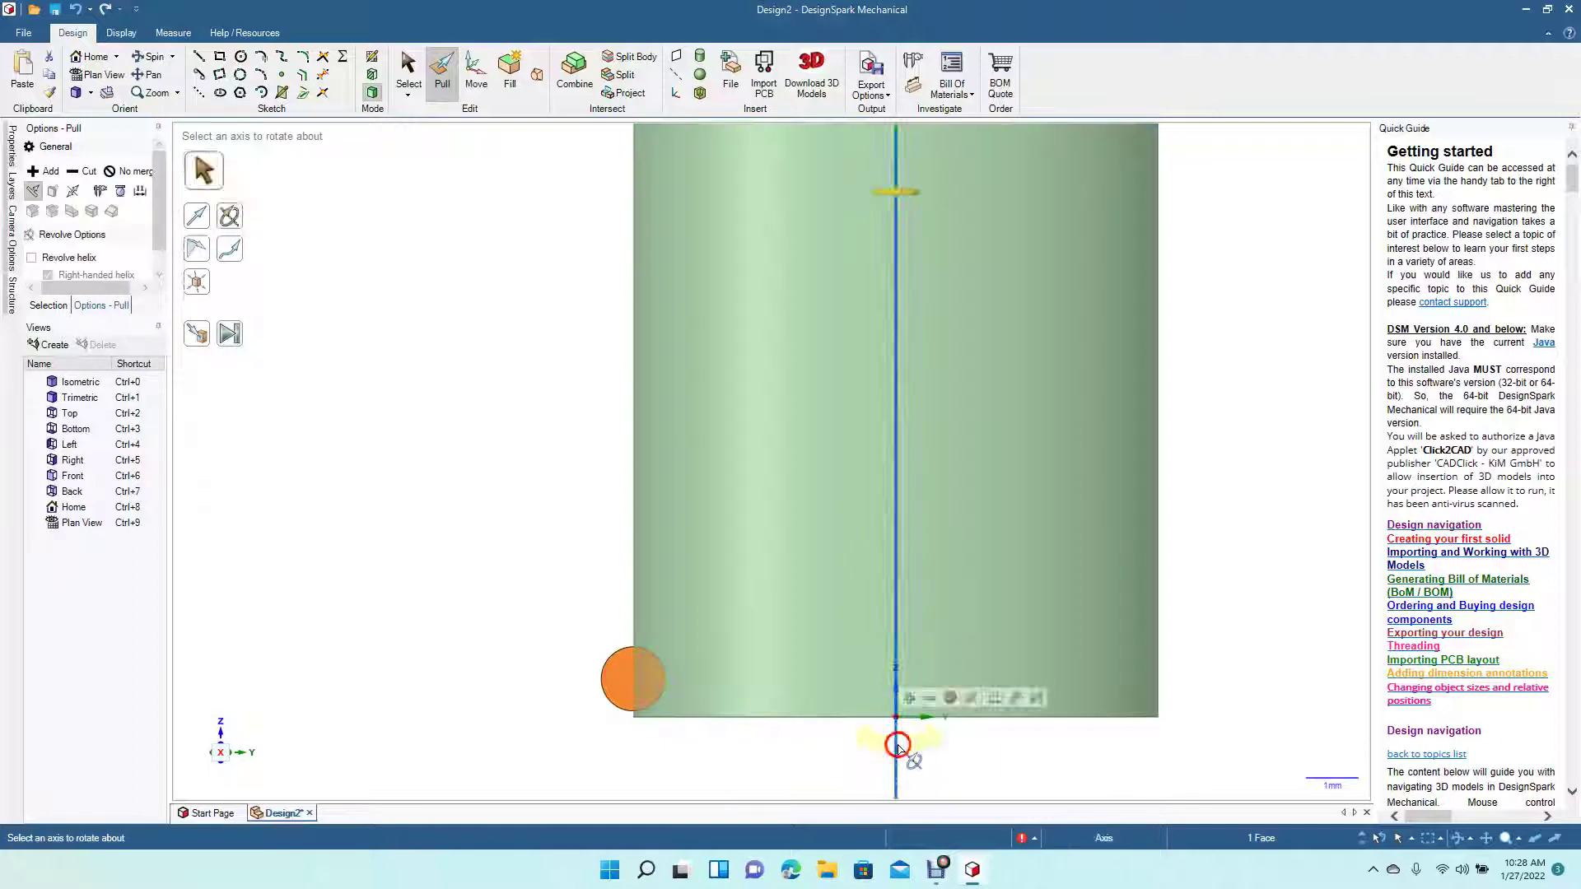
left_click(62, 258)
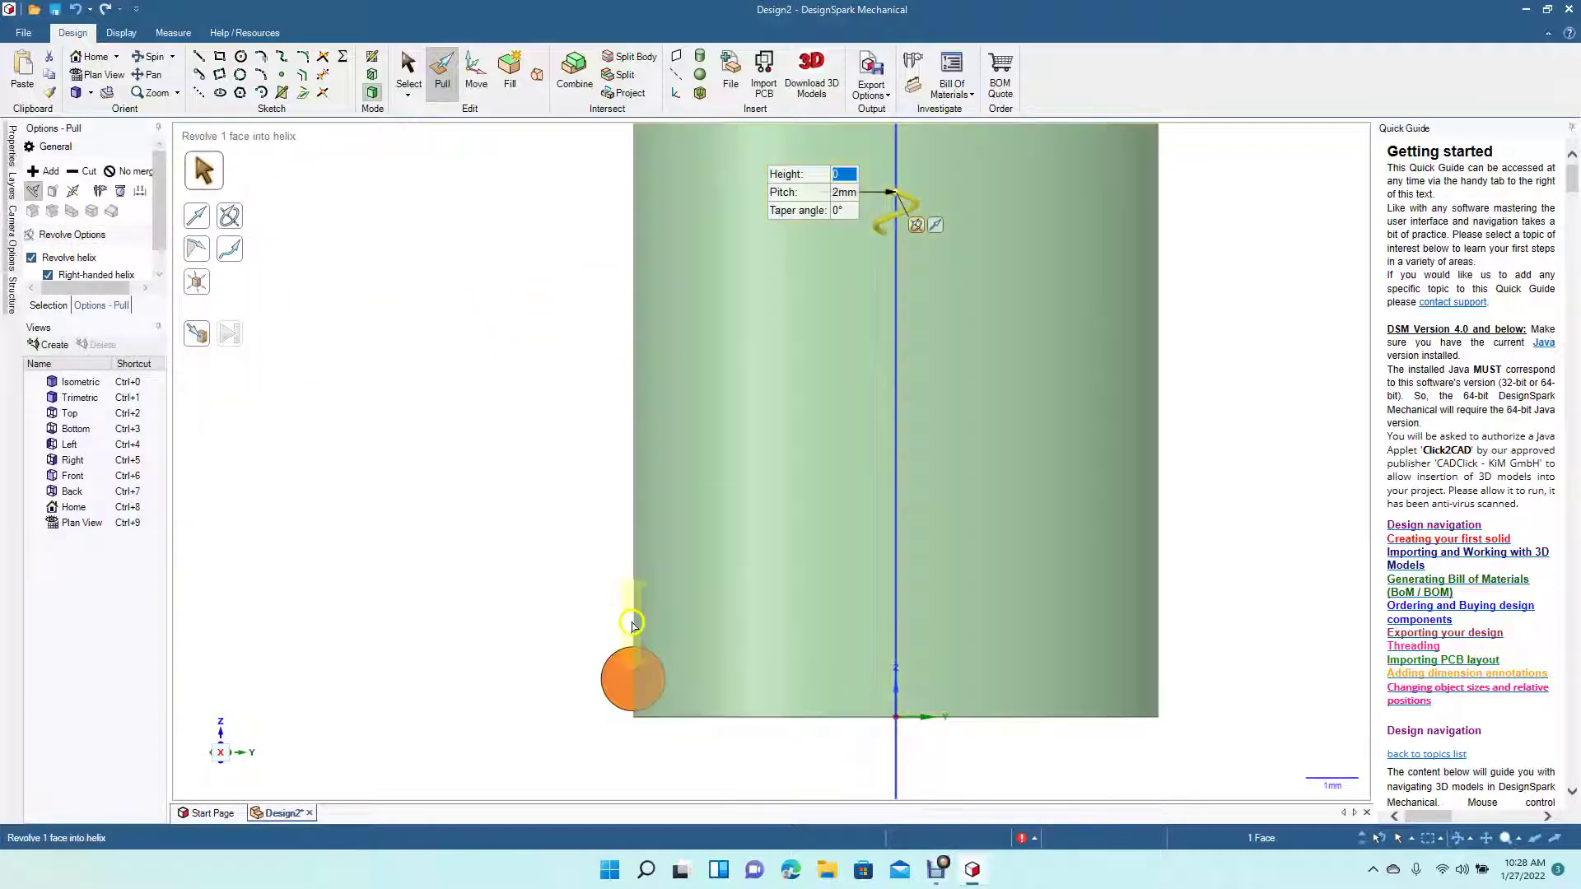
left_click_drag(633, 663, 663, 73)
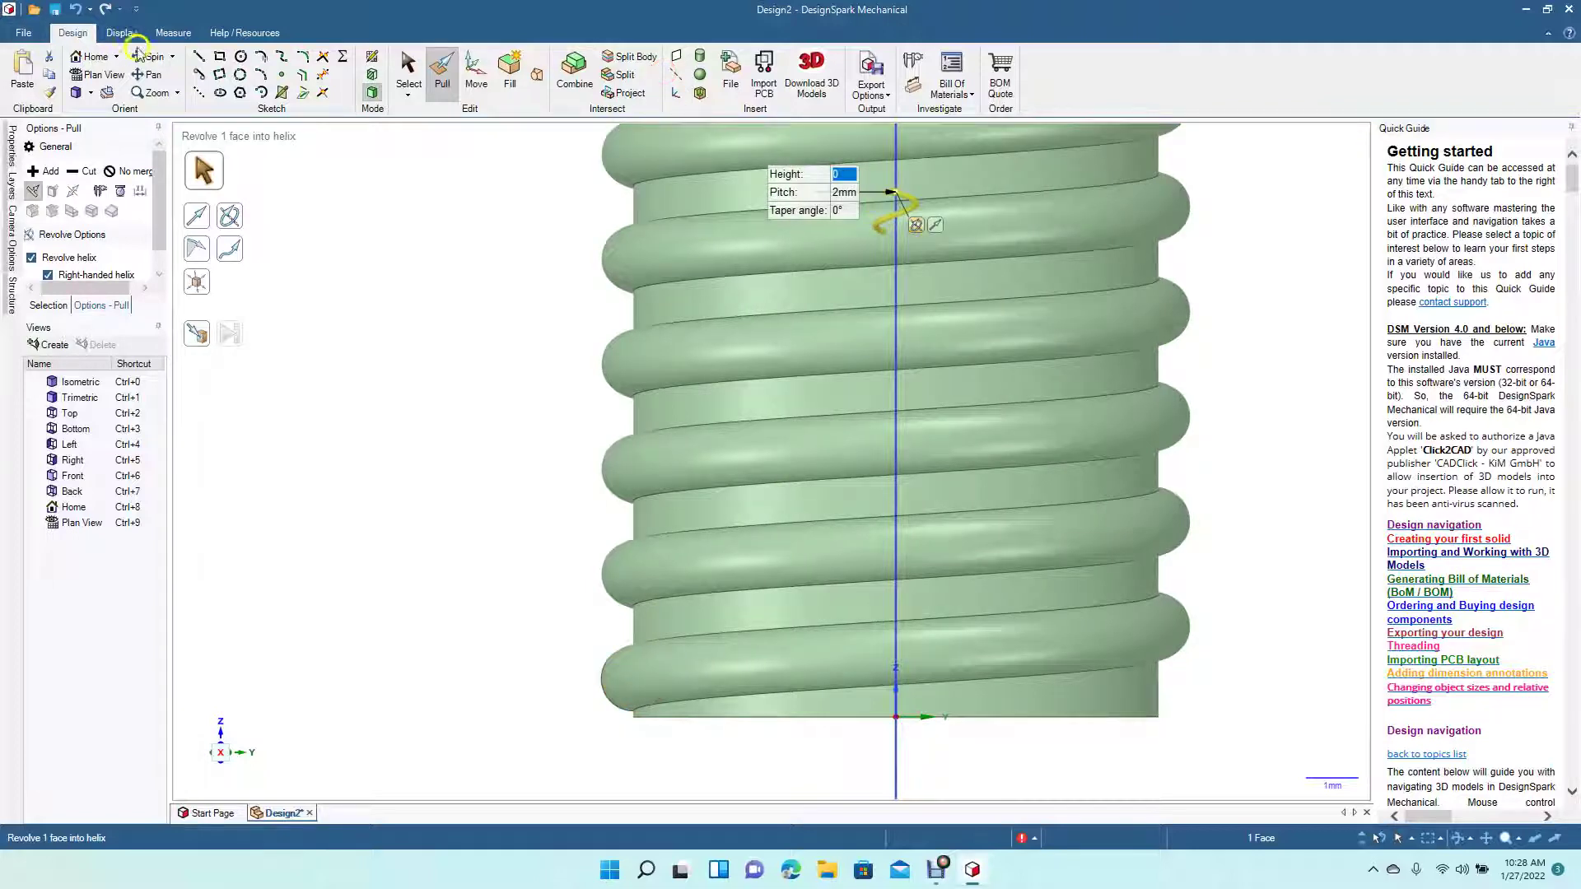
left_click(148, 56)
left_click_drag(367, 366, 417, 391)
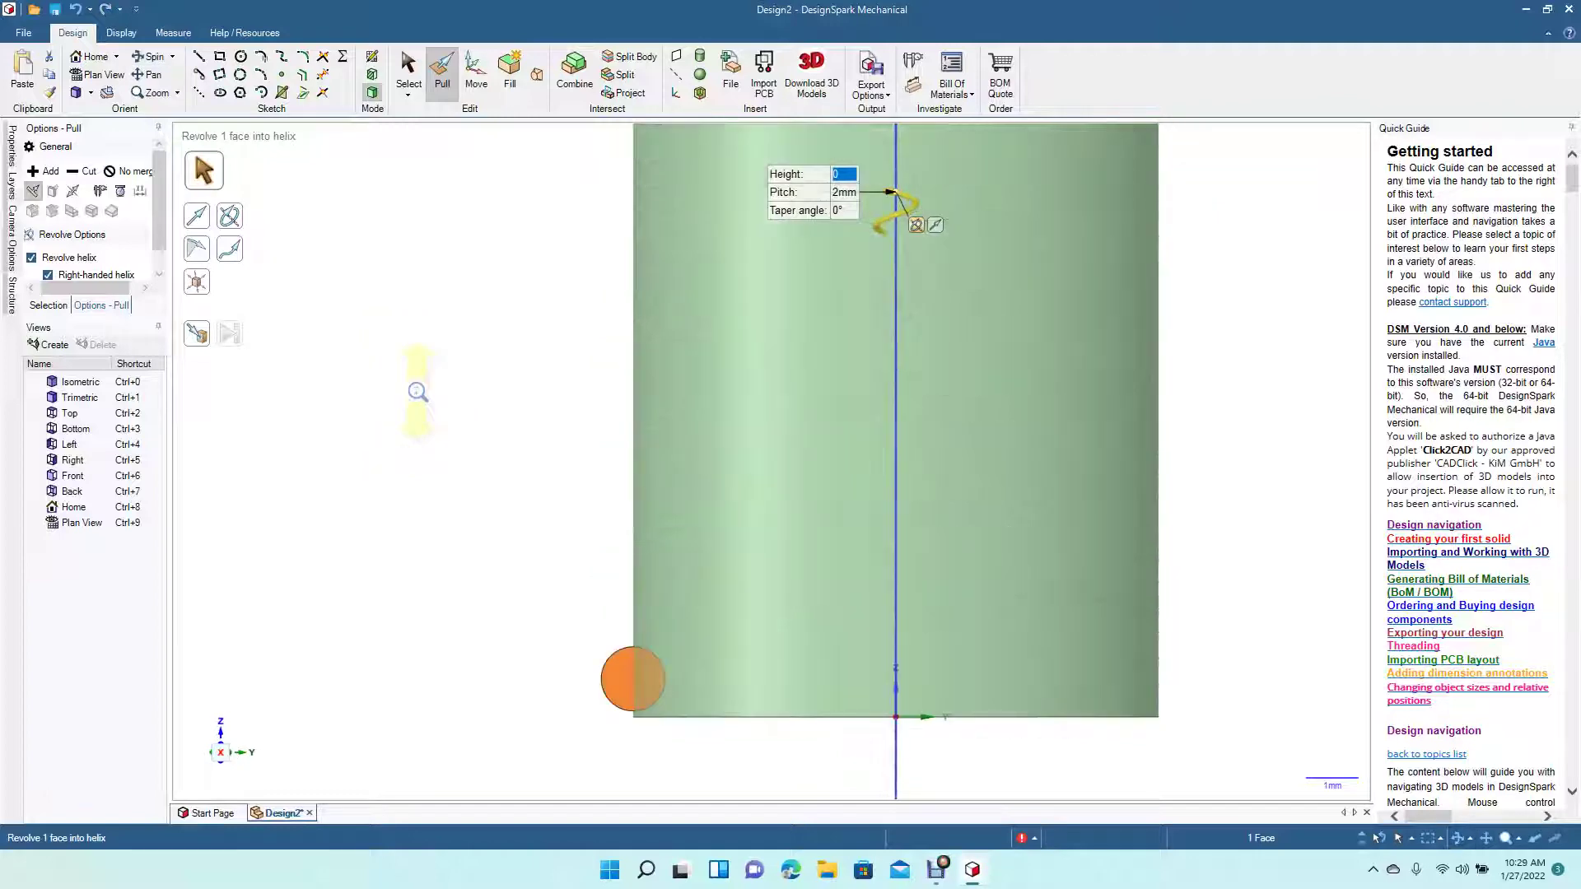
Delete the small circle face beside the cylinder
left_click(409, 70)
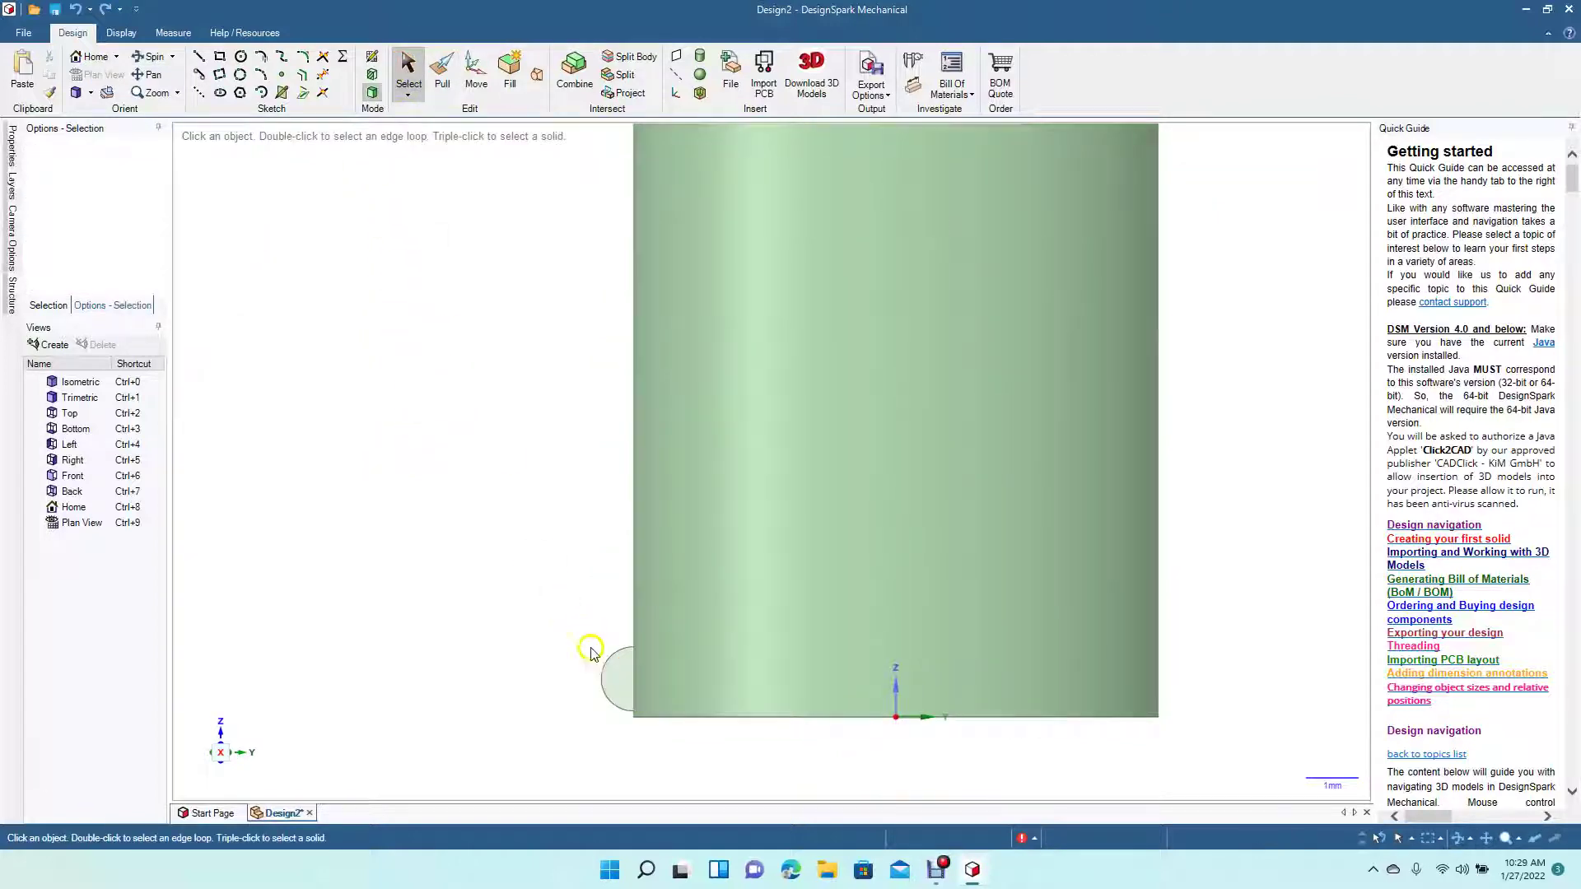
left_click(620, 679)
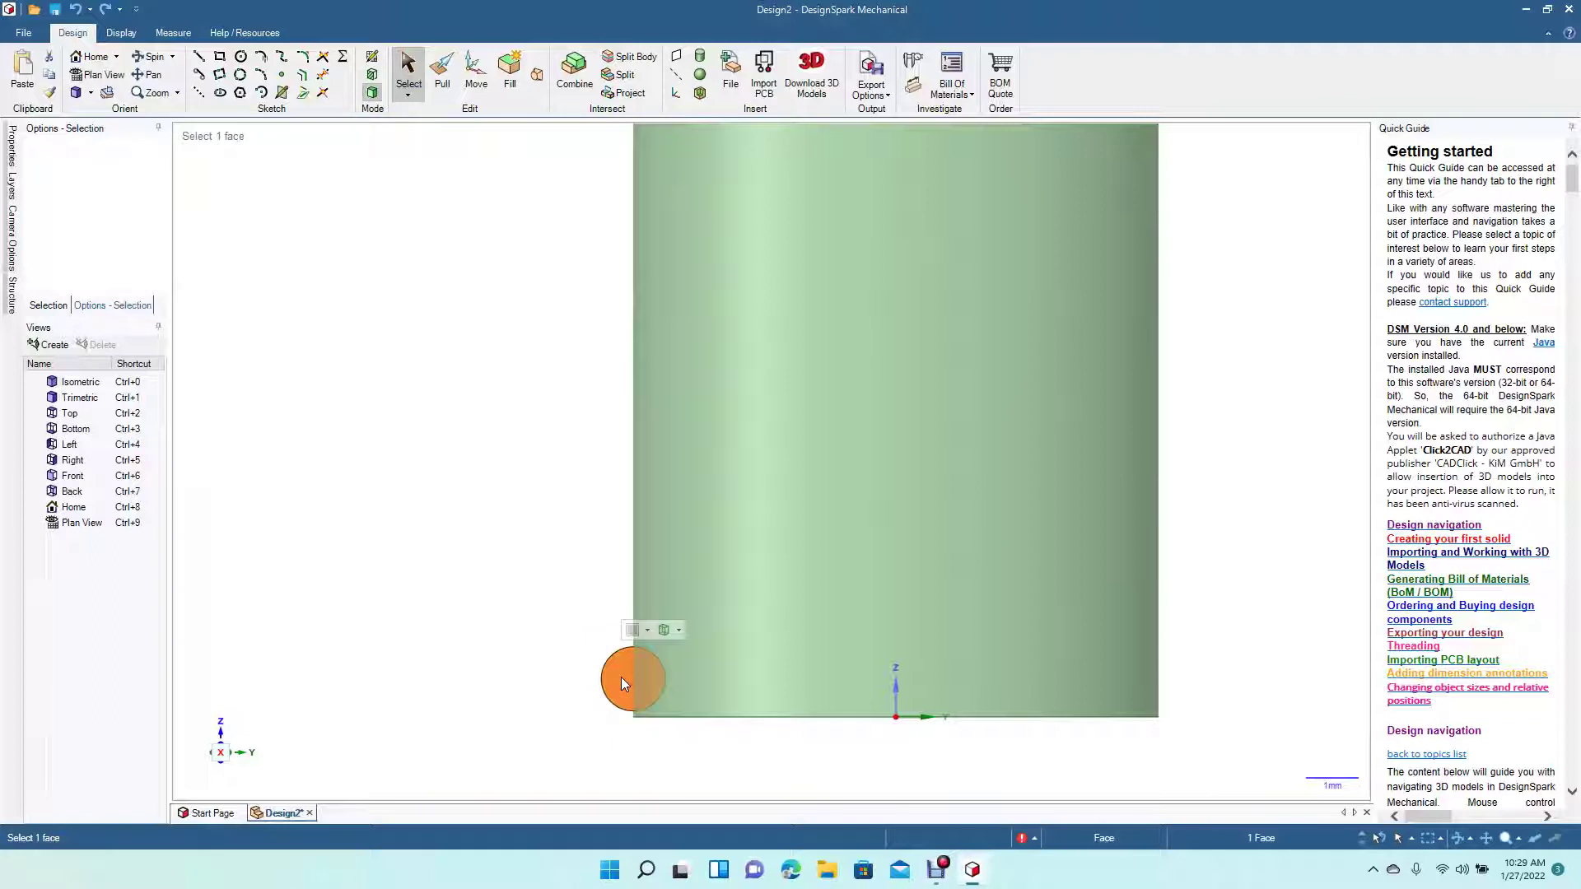
left_click(599, 631)
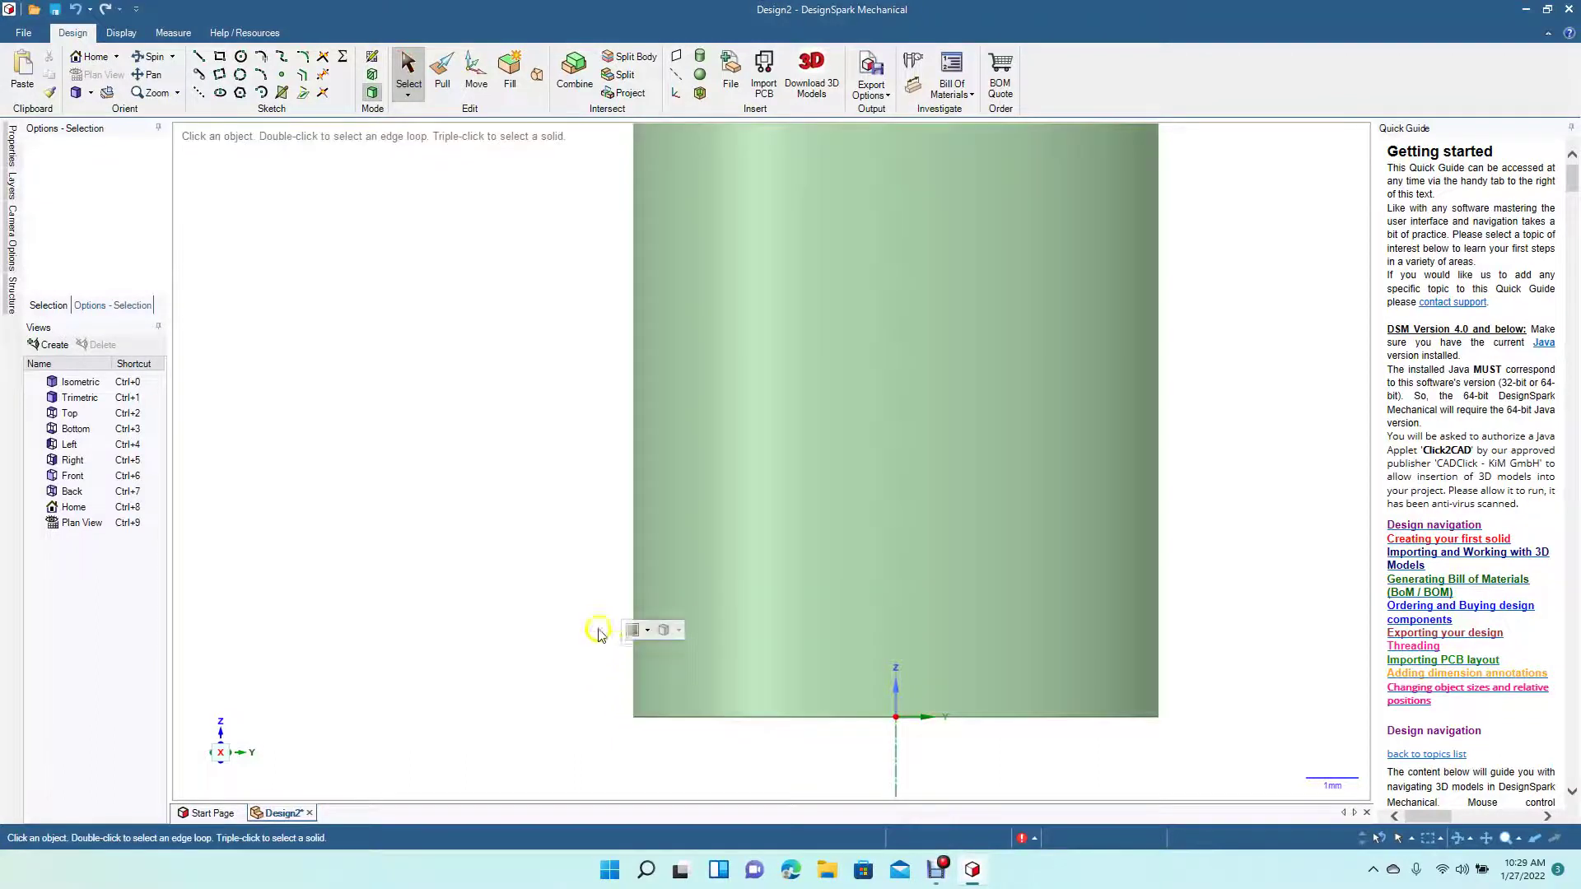
Draw a closed line profile with a V-shaped notch against the cylinder's lower-left edge
left_click(198, 60)
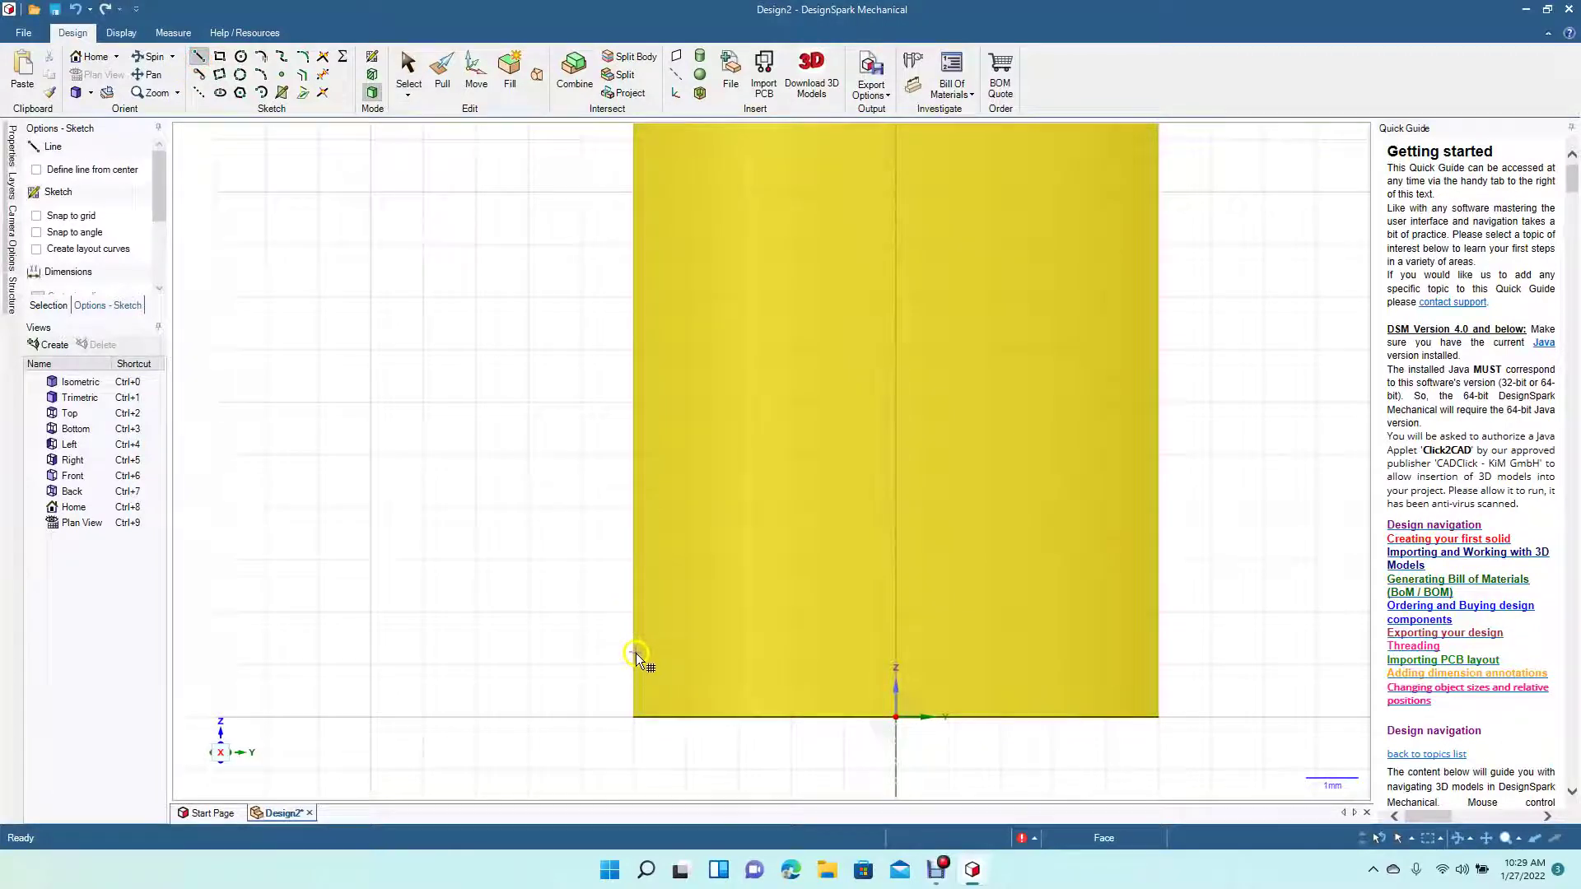
left_click(636, 652)
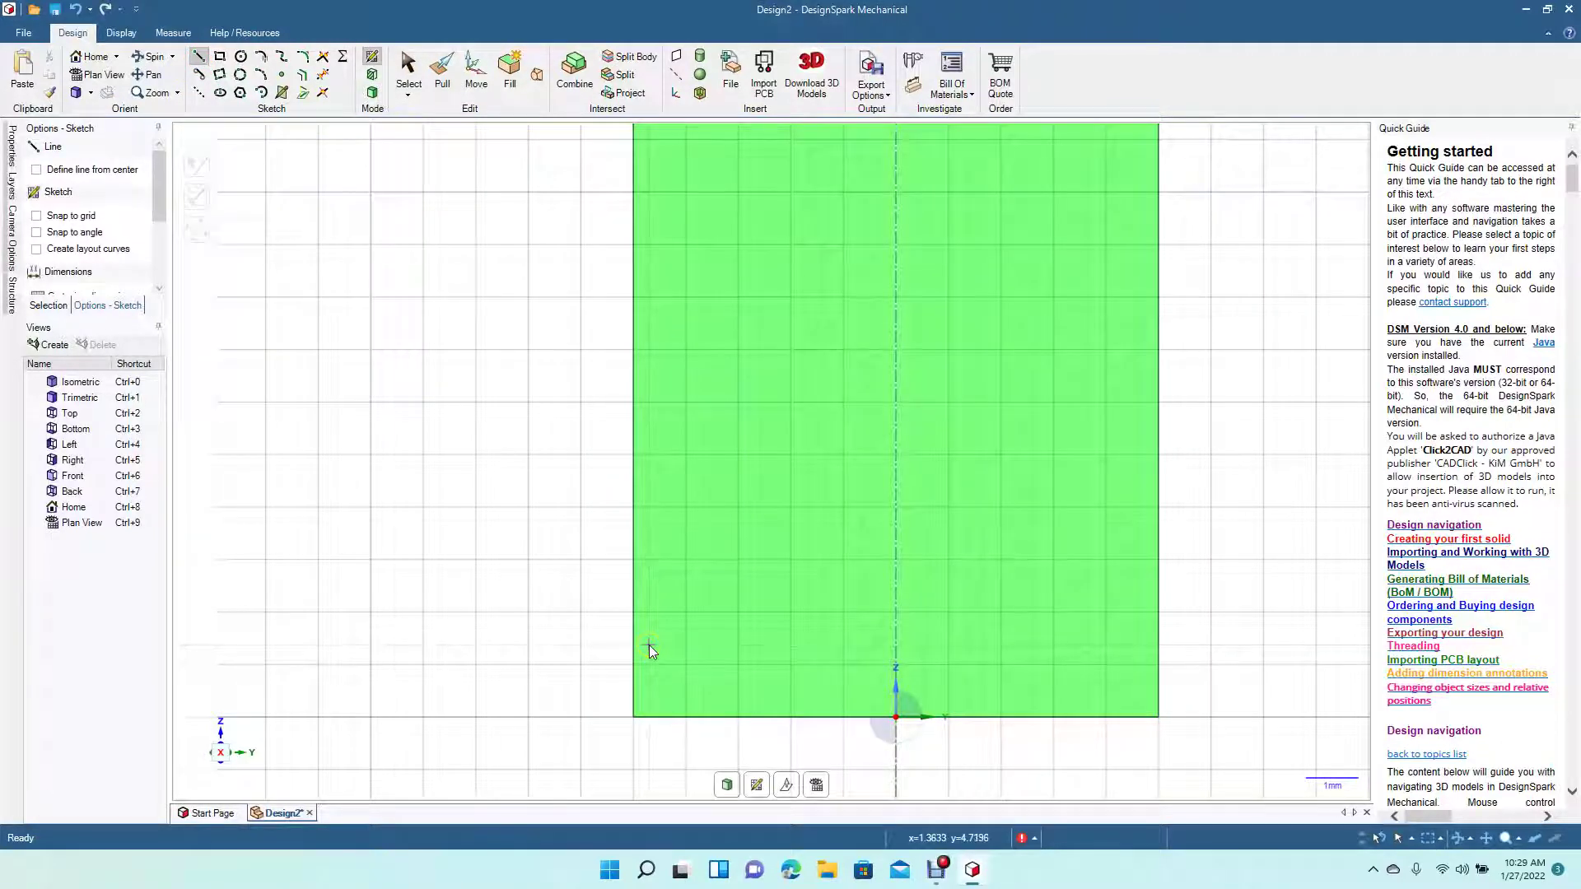
left_click(596, 644)
left_click(565, 669)
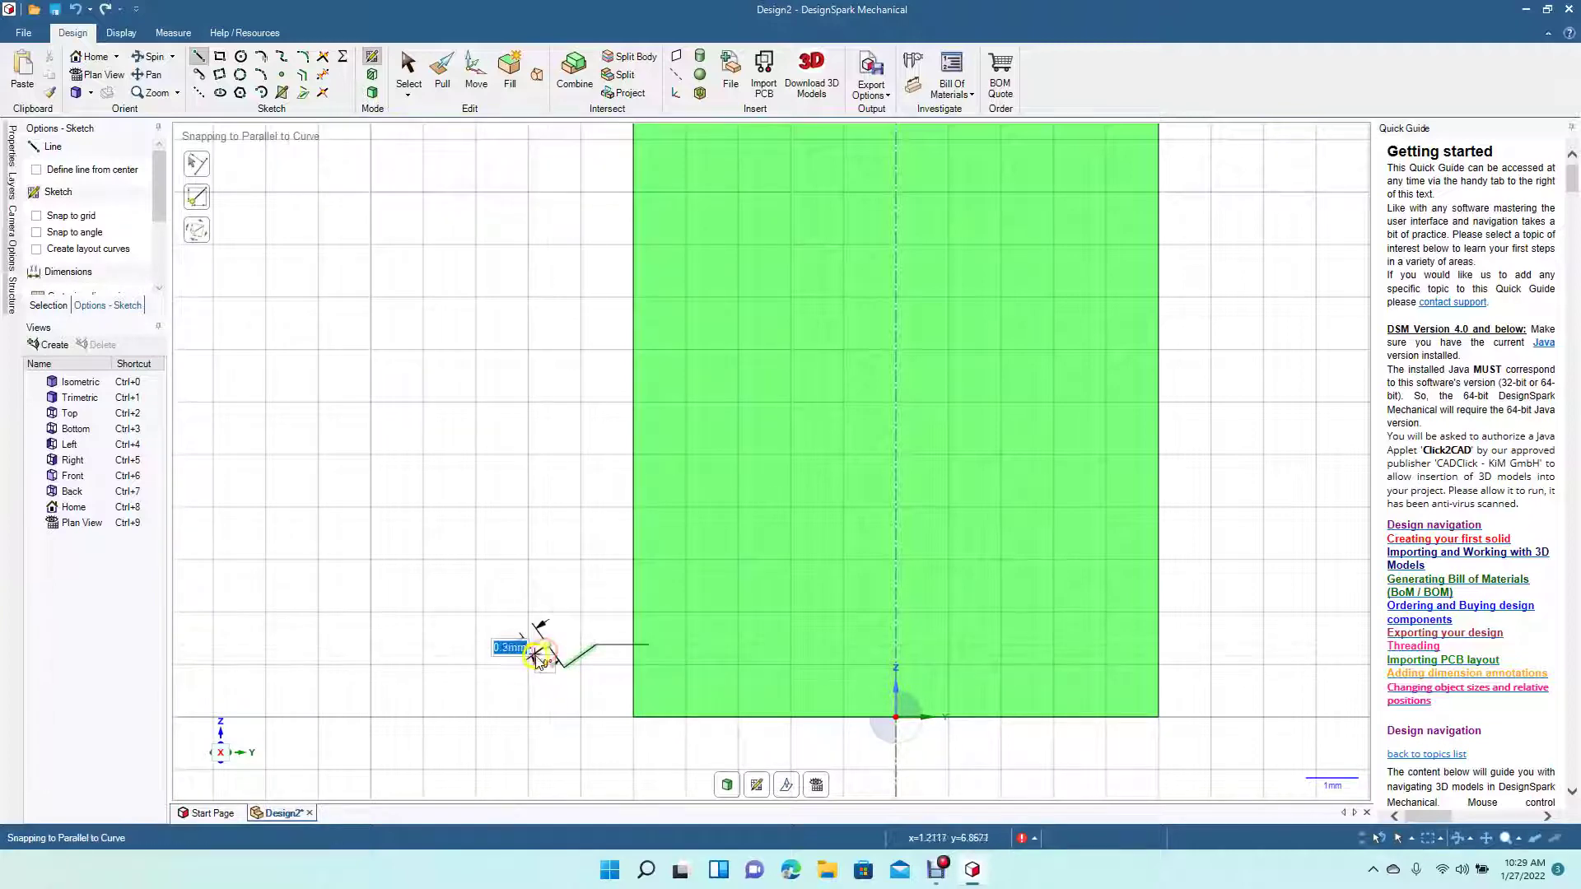
left_click(536, 656)
left_click(531, 706)
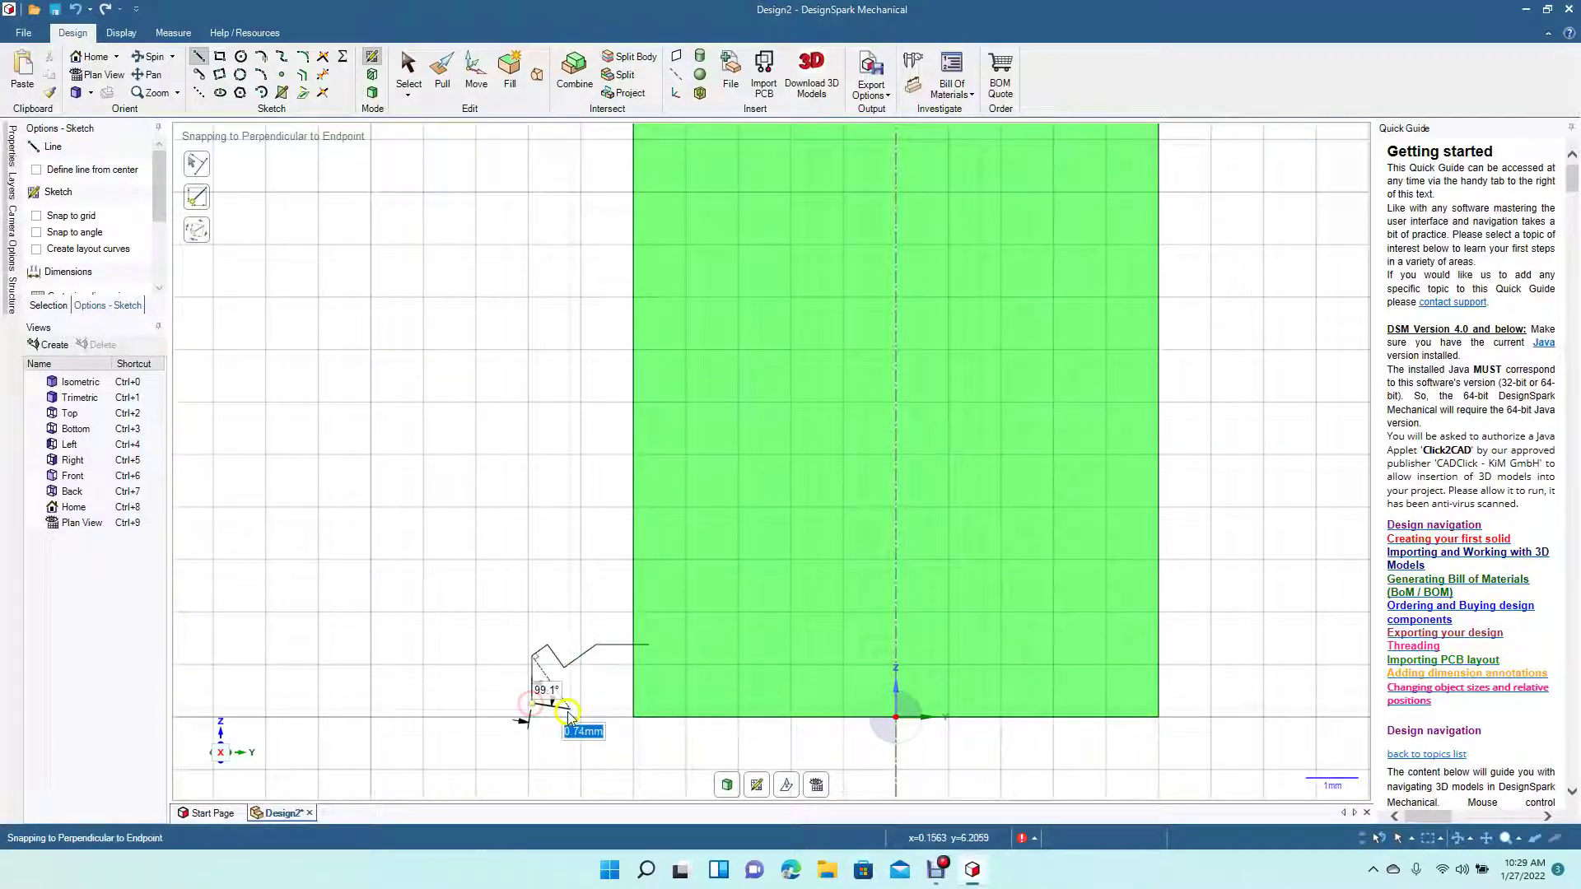
left_click(583, 713)
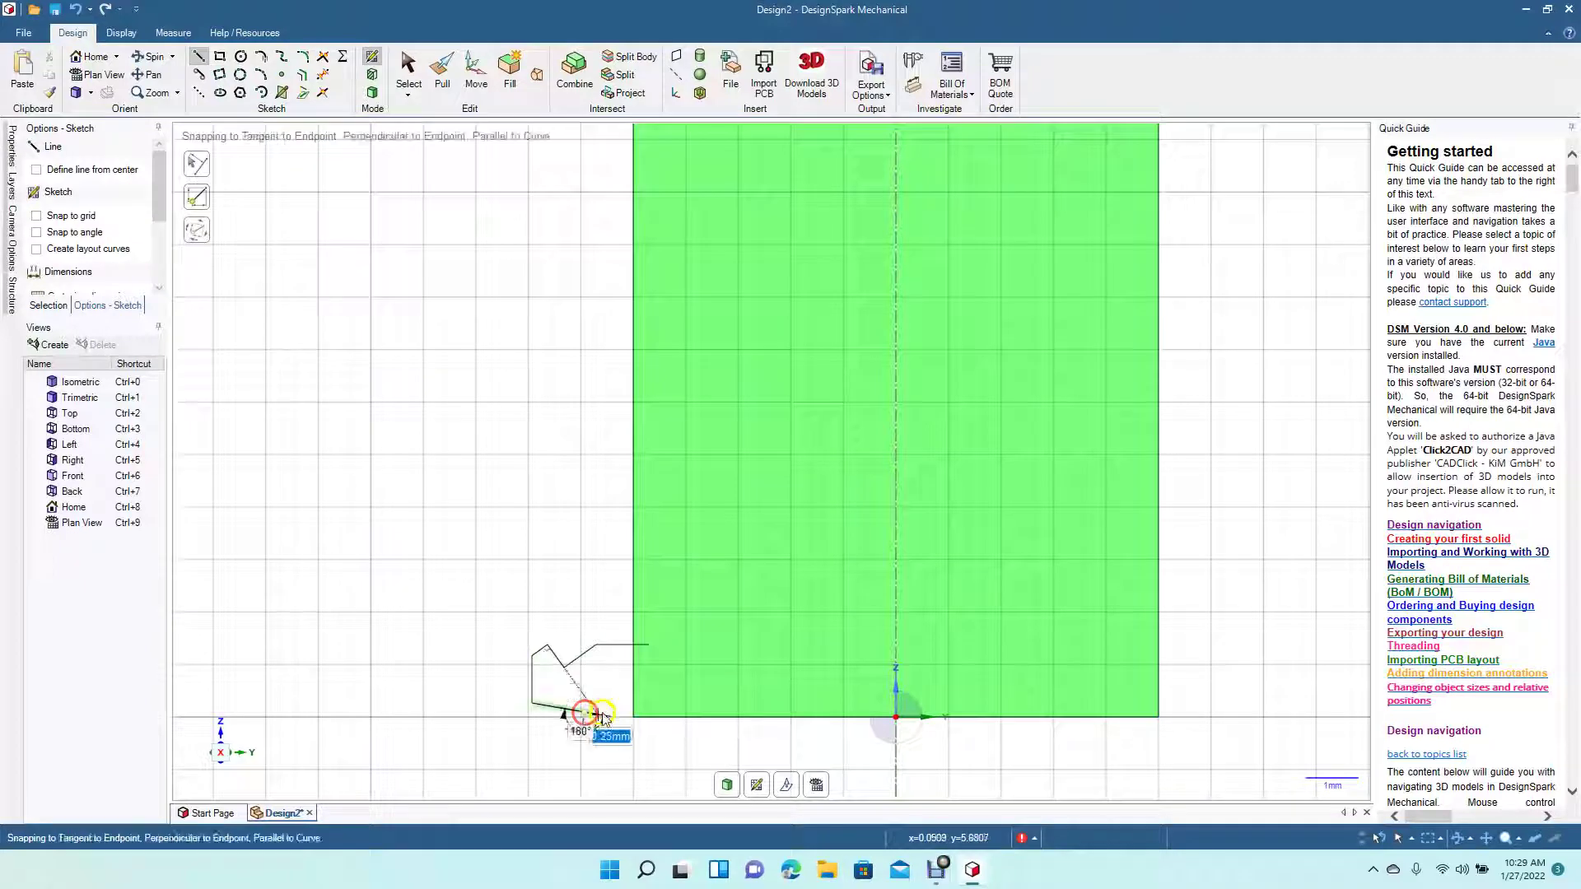
left_click(648, 713)
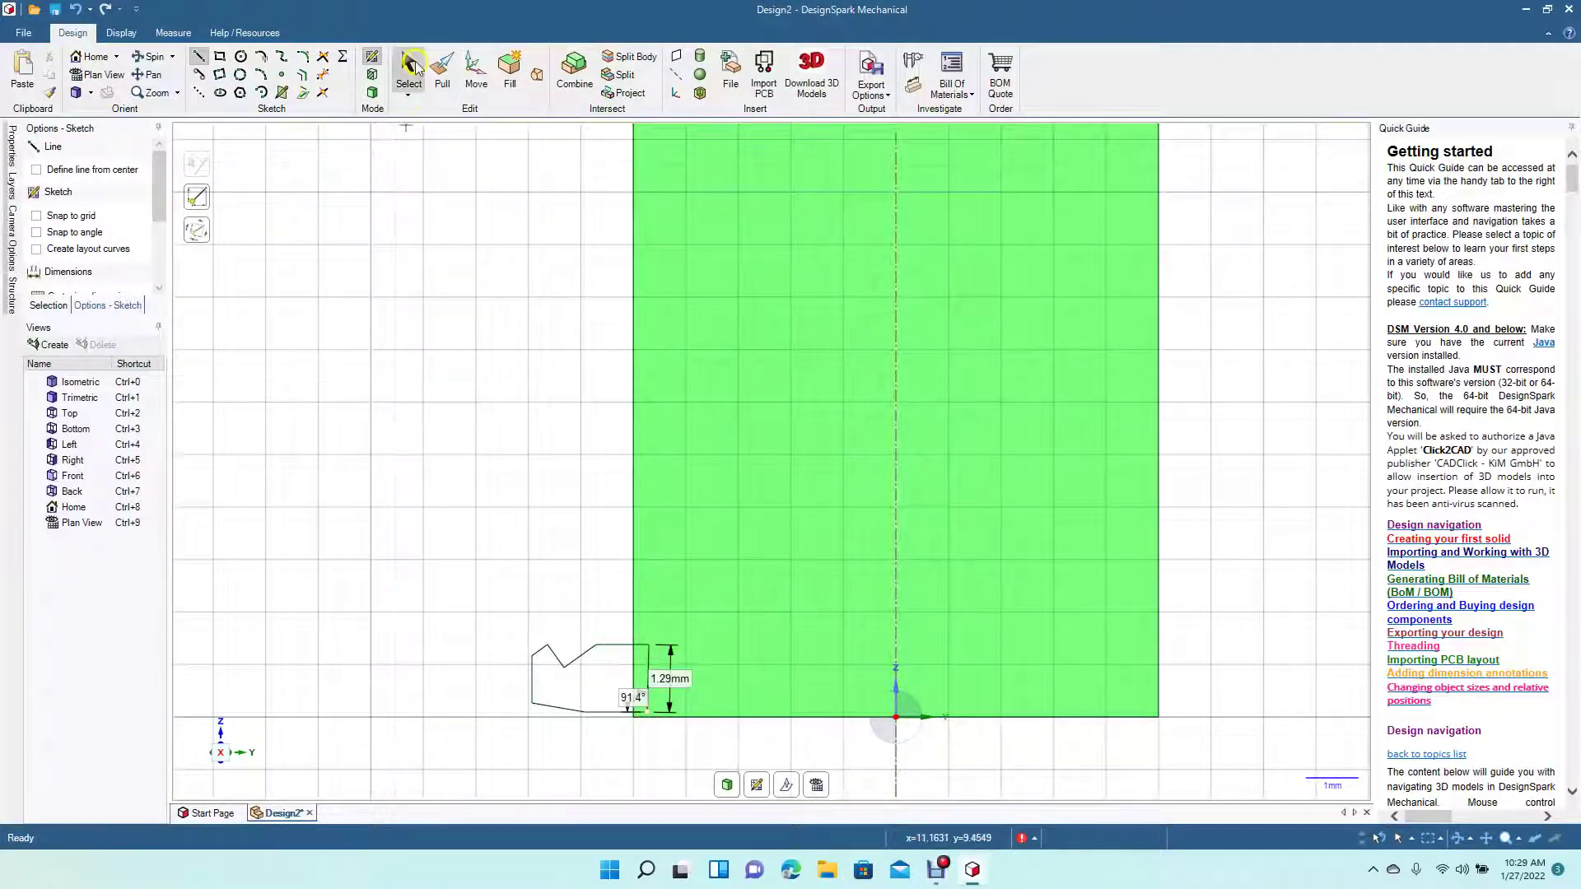
left_click(410, 65)
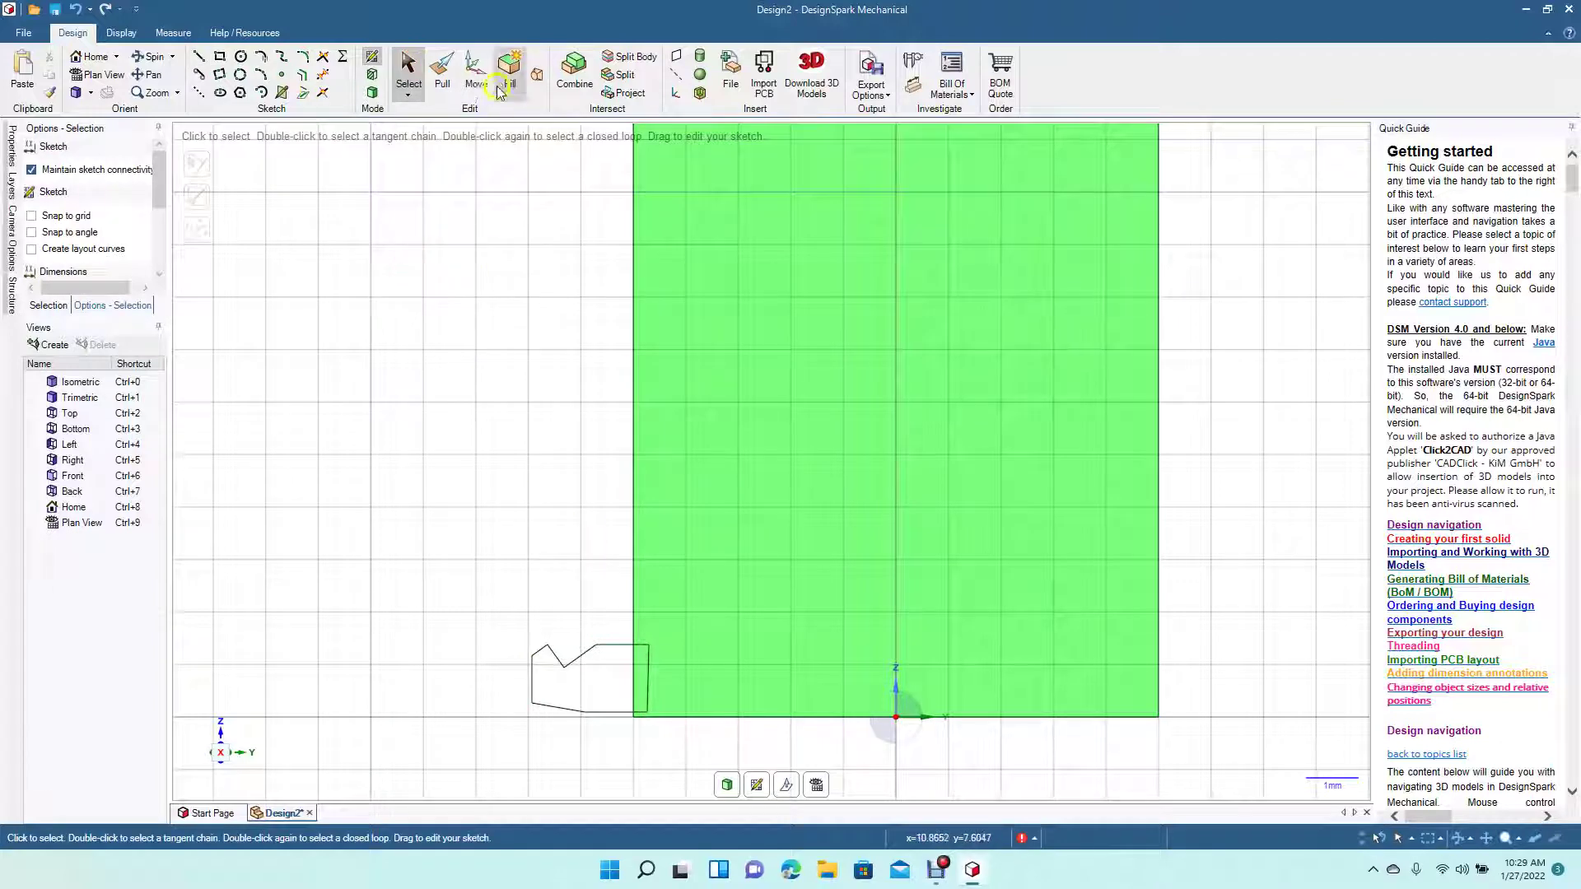
Set the notched profile face to revolve as a 2 mm pitch helix around the Z axis and preview it
left_click(442, 70)
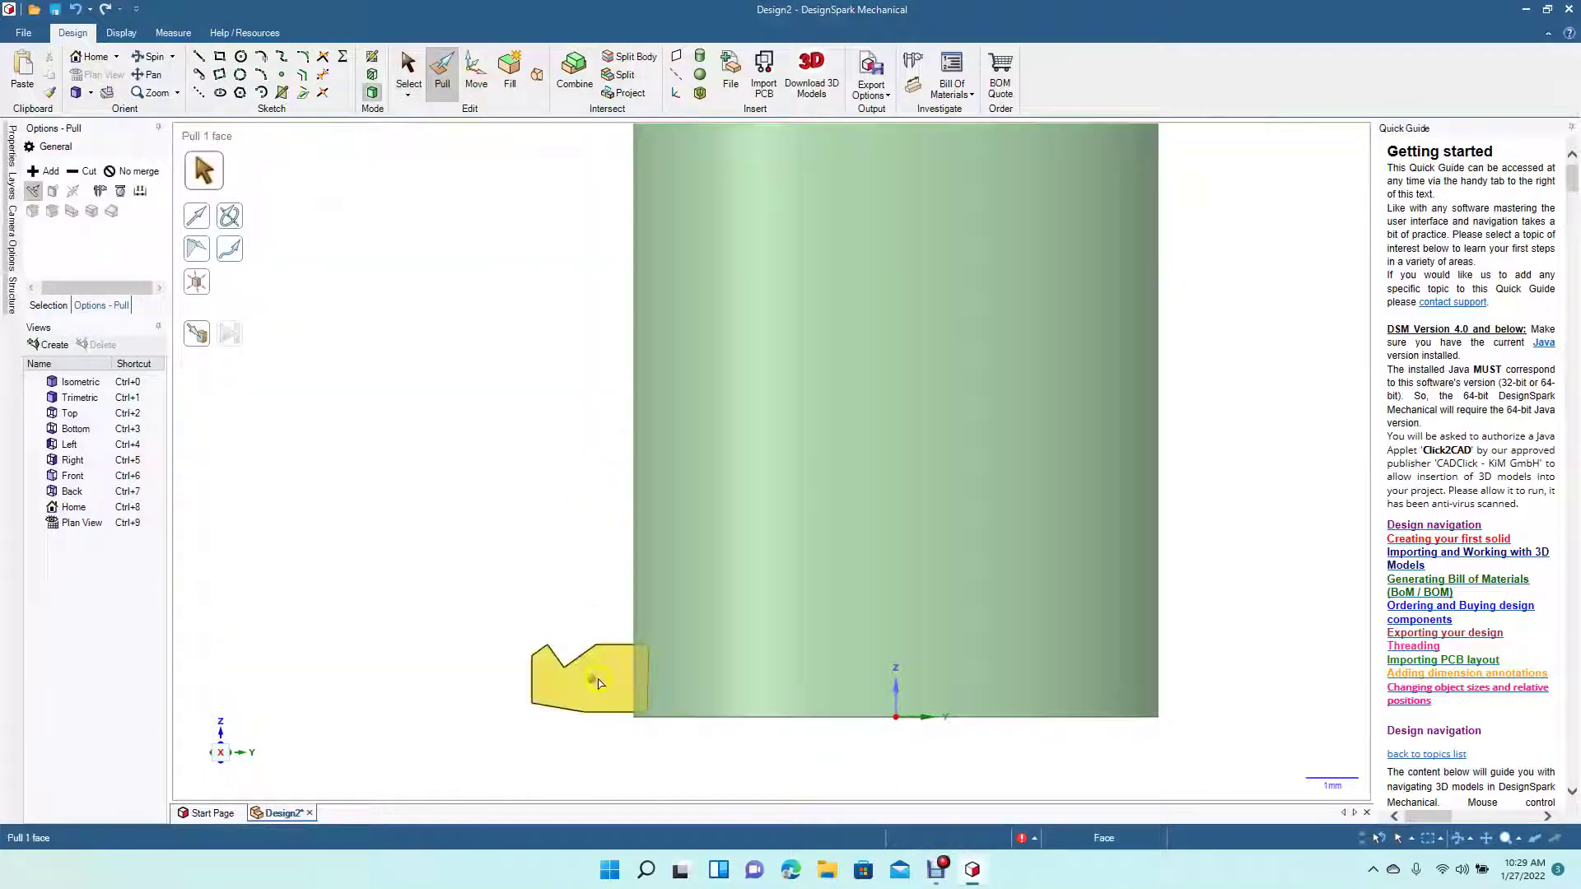
left_click(600, 680)
left_click(235, 223)
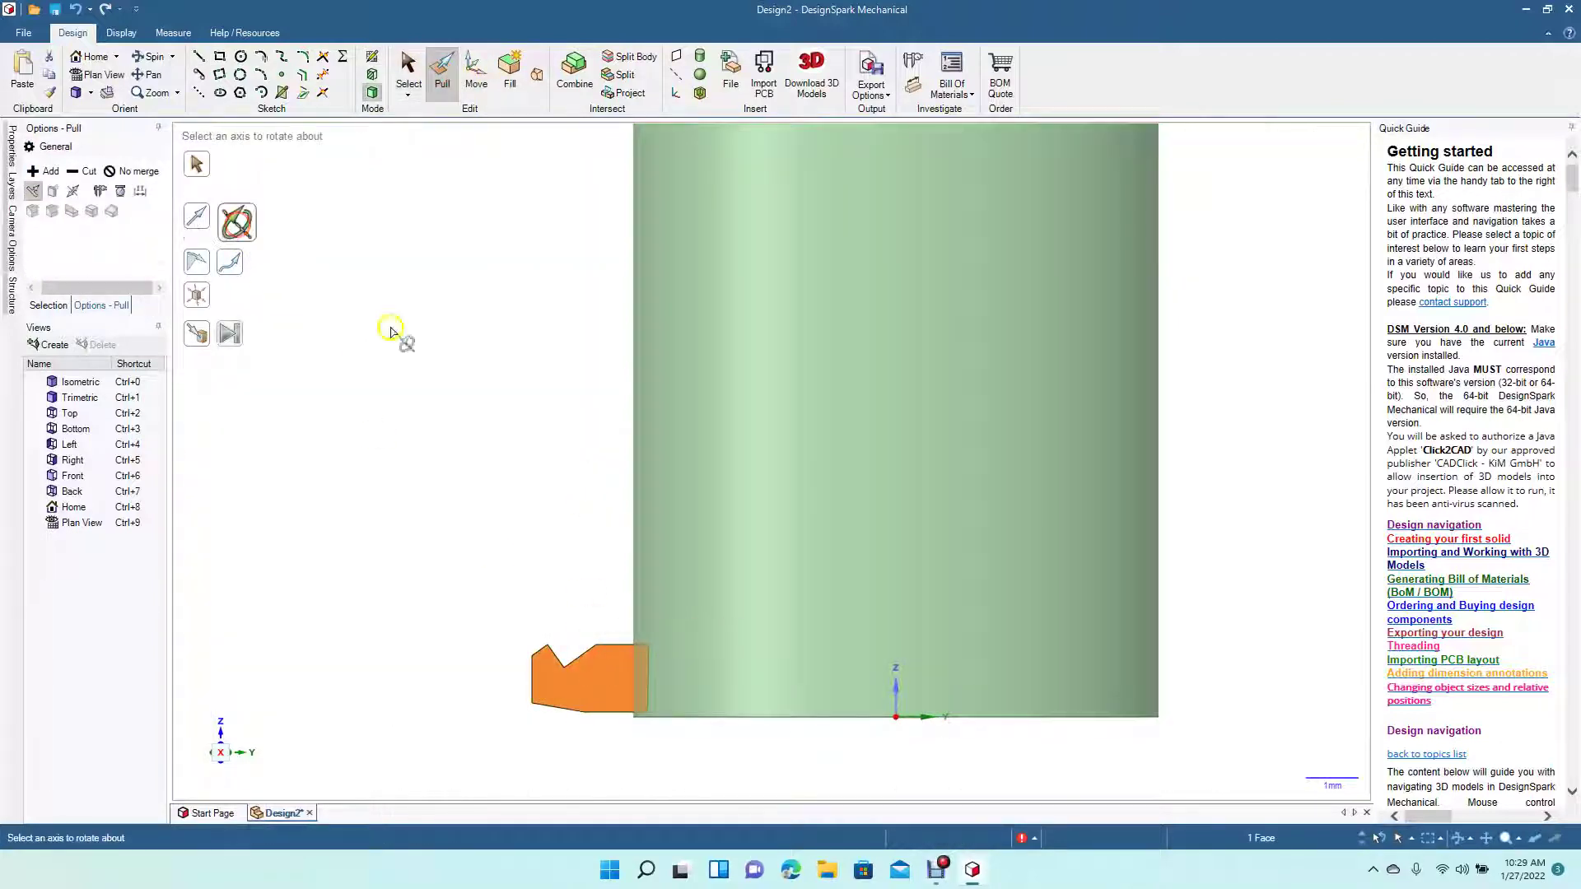
left_click(895, 739)
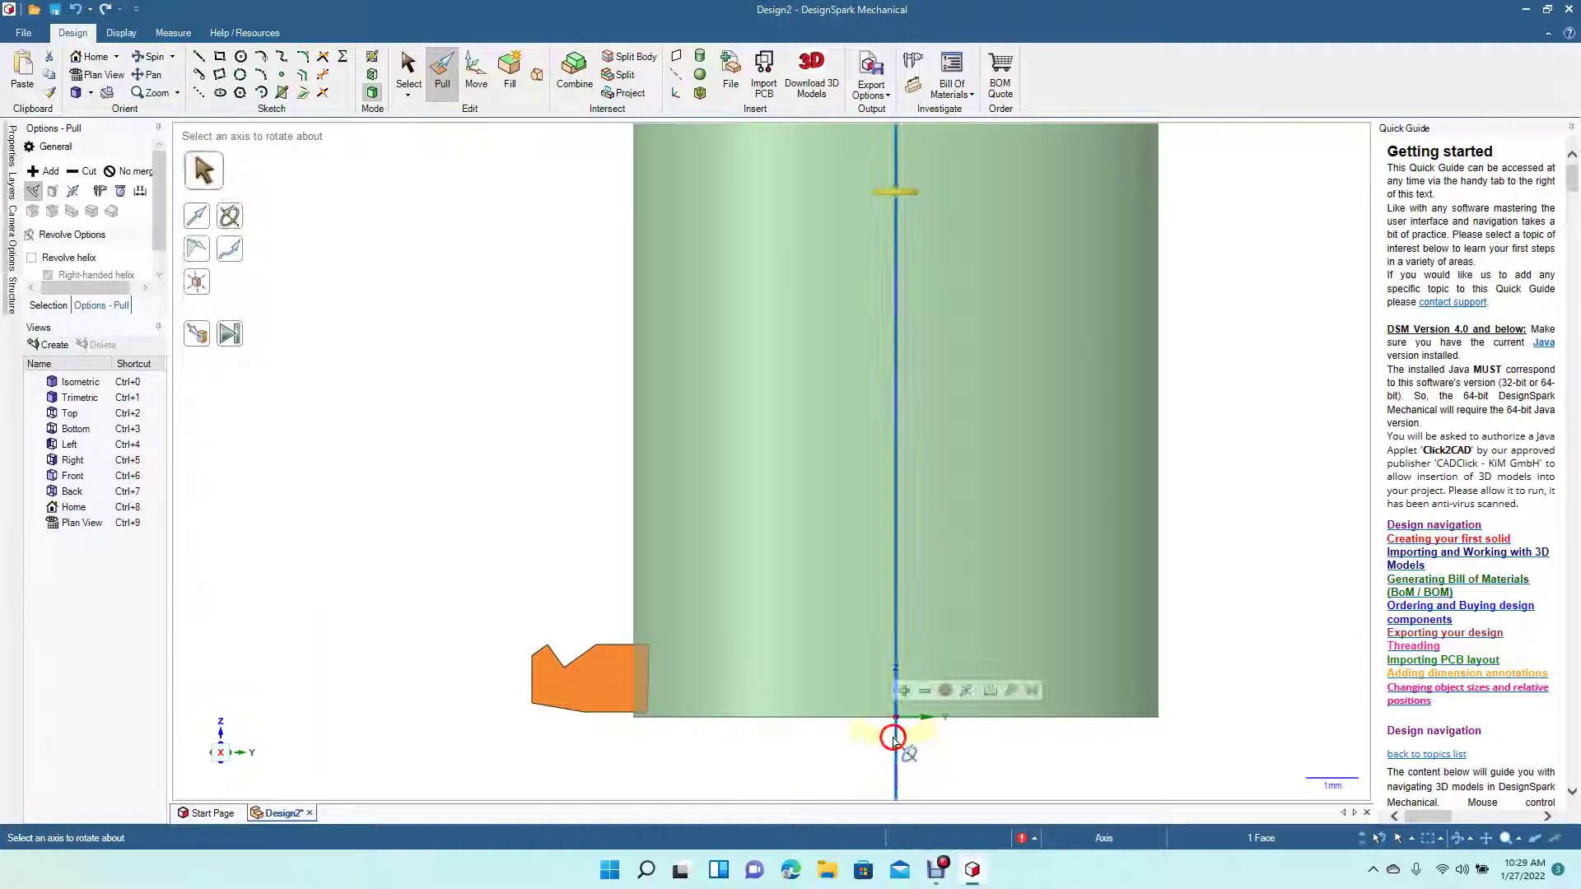
left_click(69, 258)
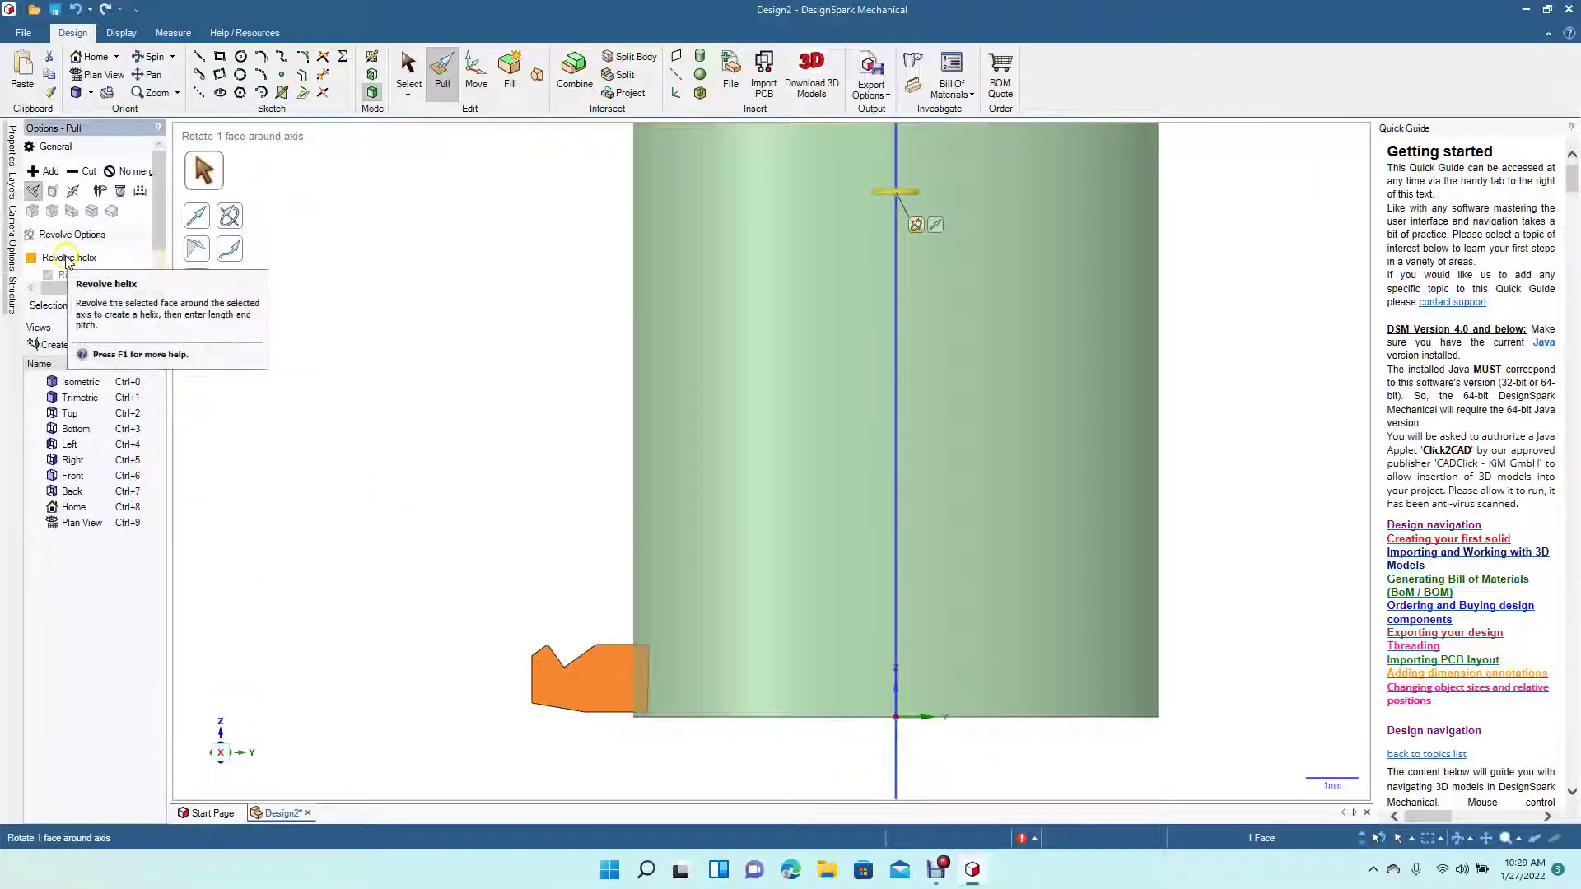
left_click(60, 259)
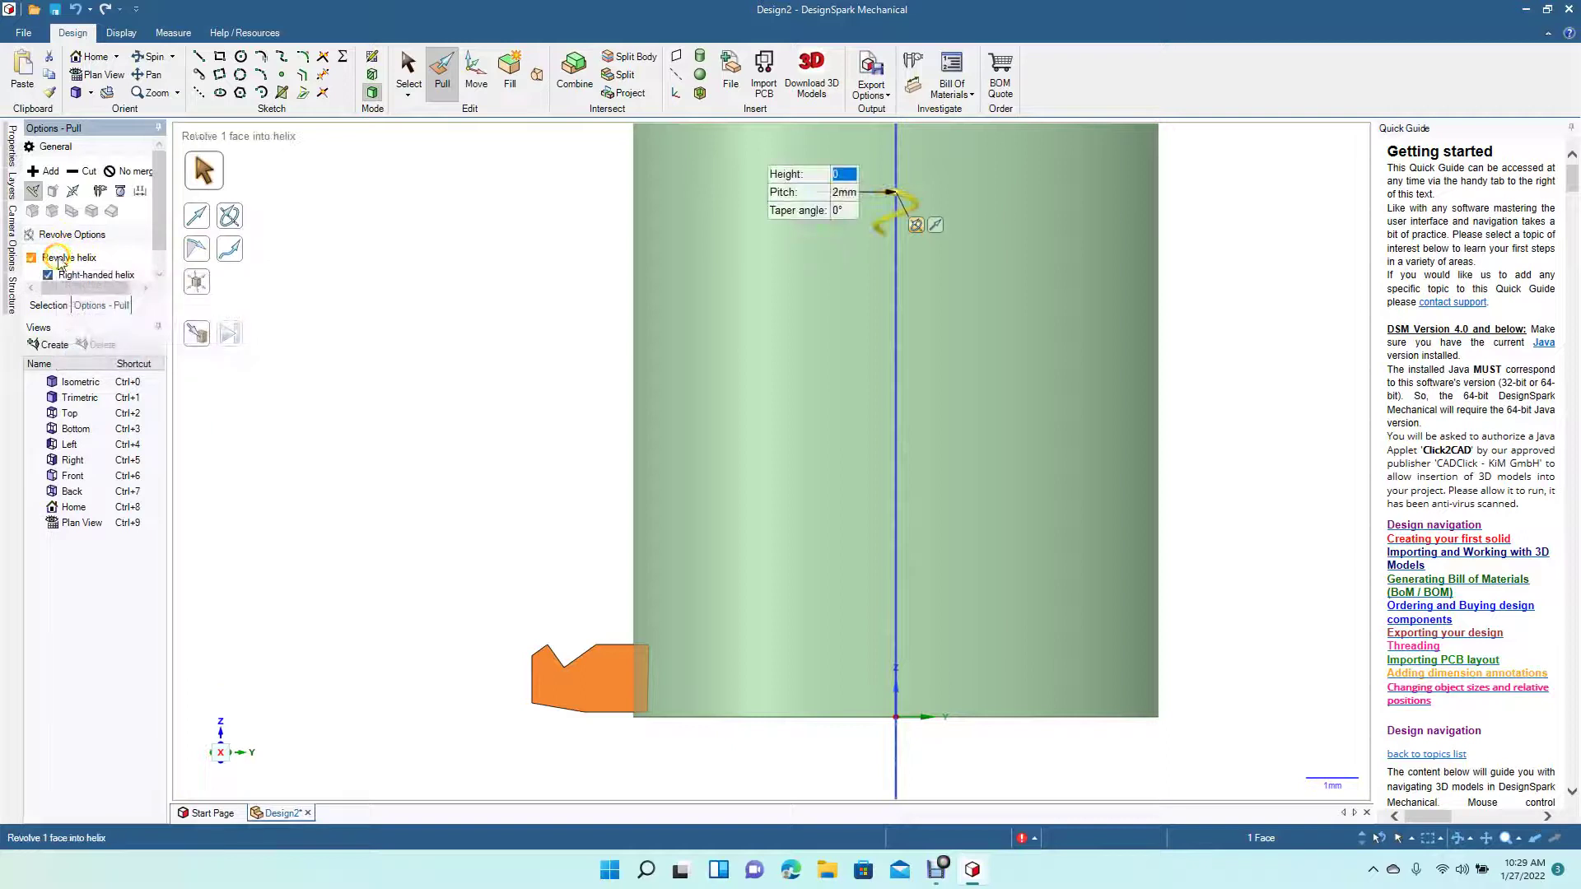
left_click_drag(584, 682, 596, 186)
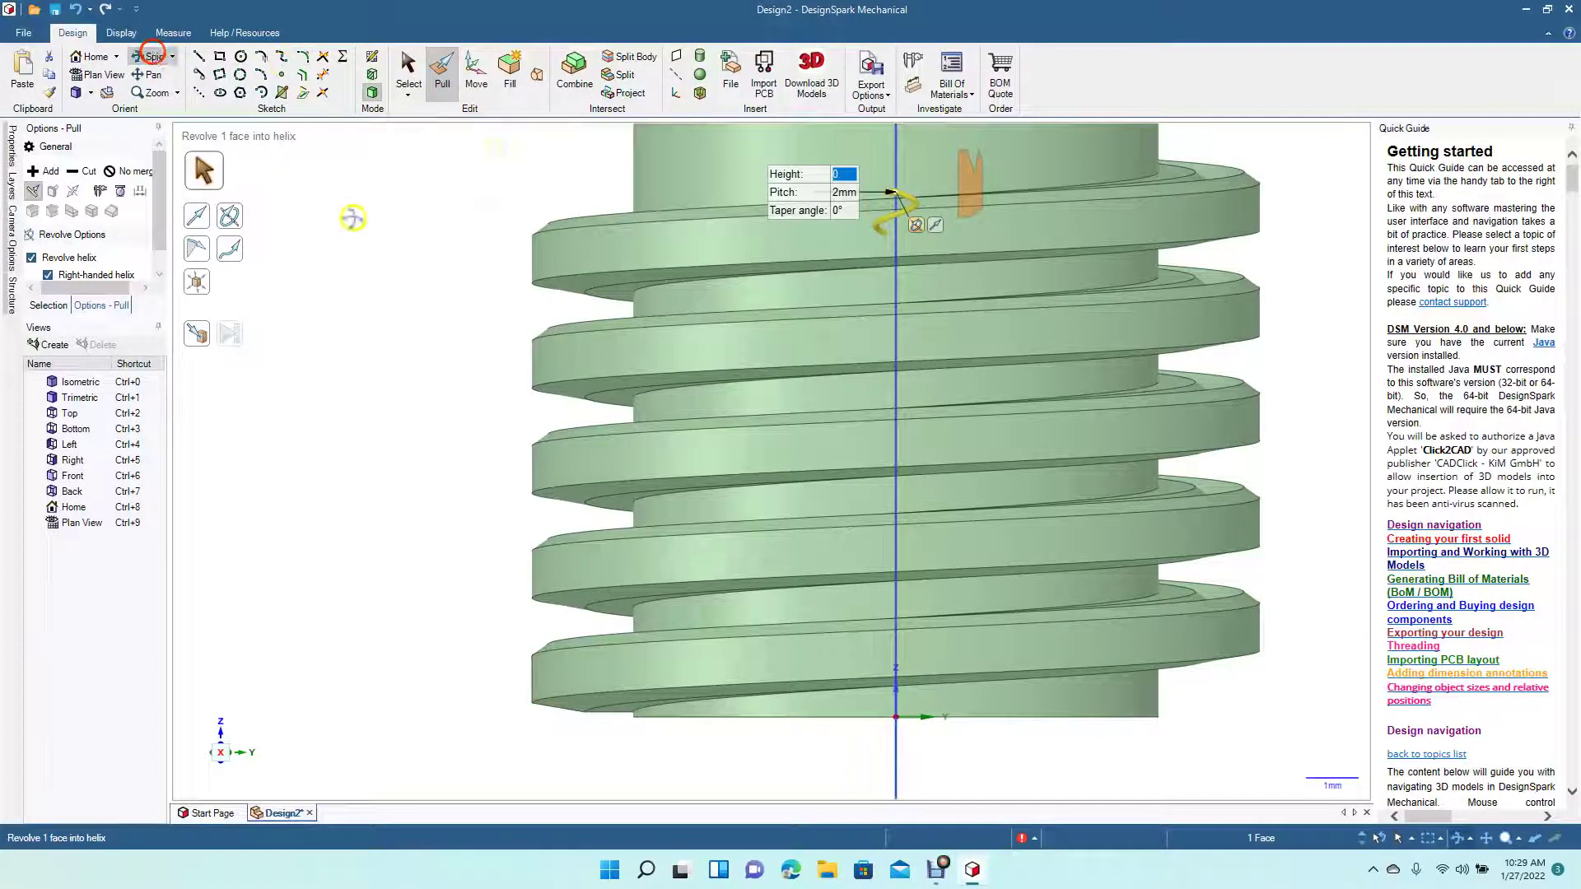
left_click_drag(353, 217, 342, 324)
key("ctrl+5")
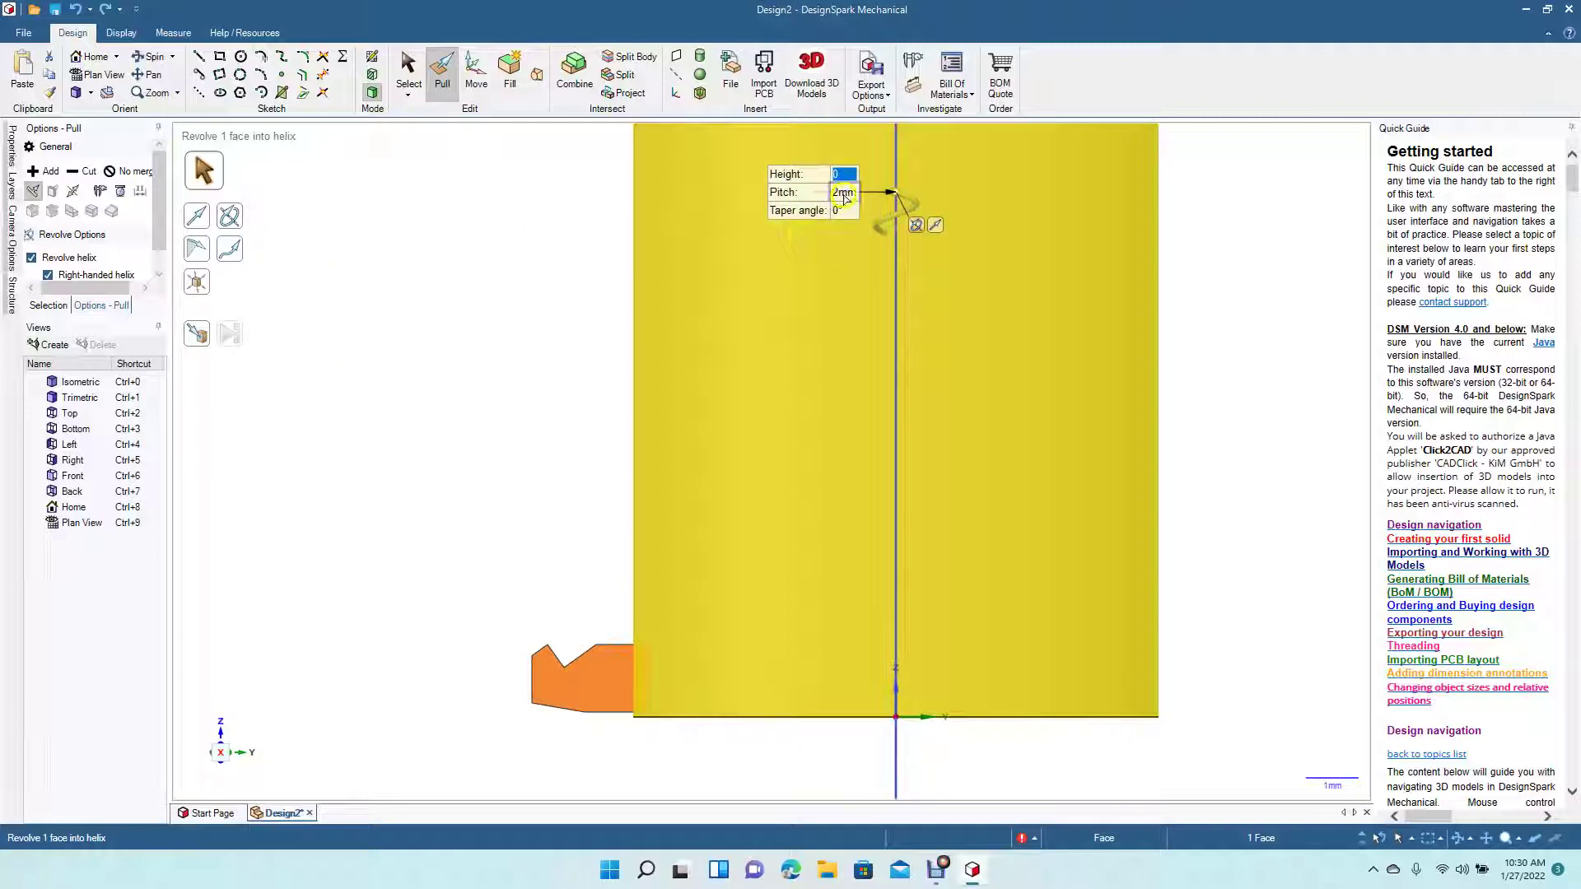
Set the helix pitch to 5 mm and drag the profile's Pull arrow to preview the revolve
left_click(844, 194)
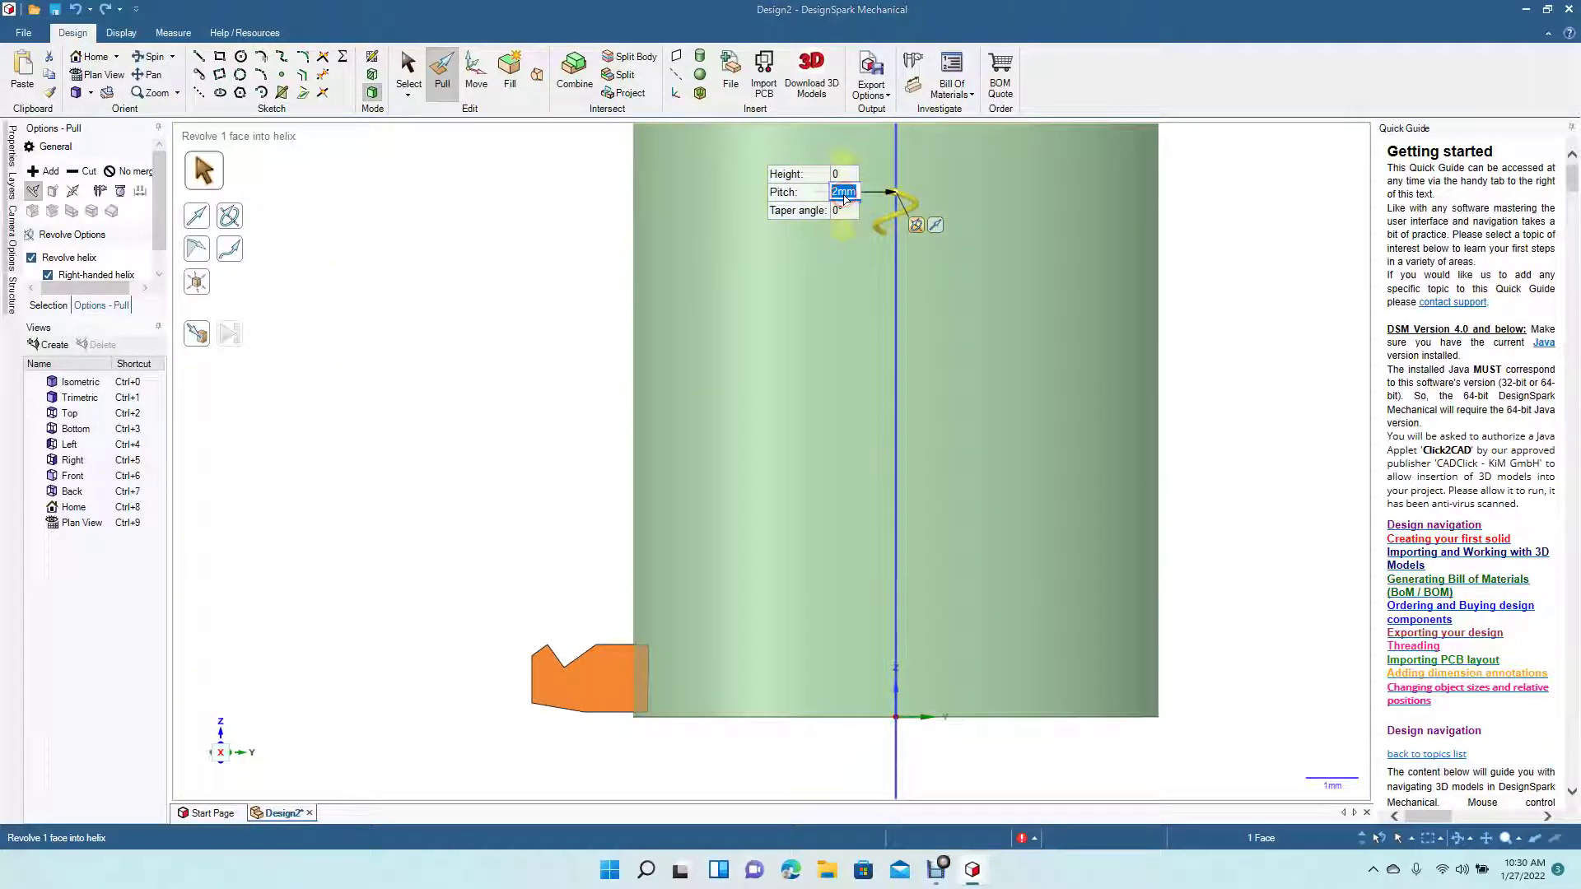
type("5")
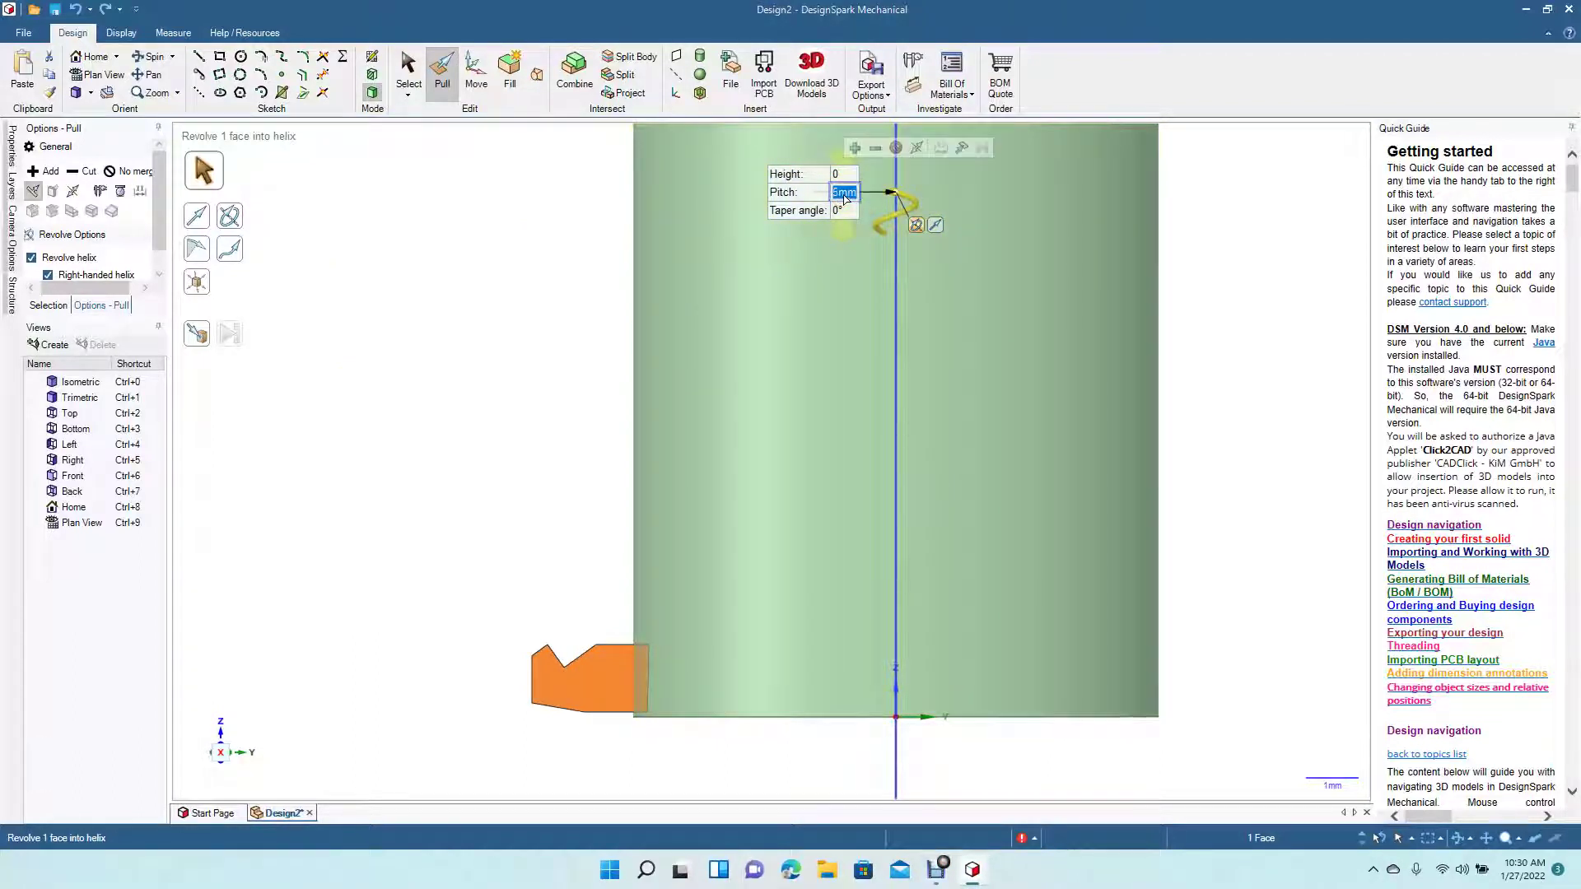
key("Return")
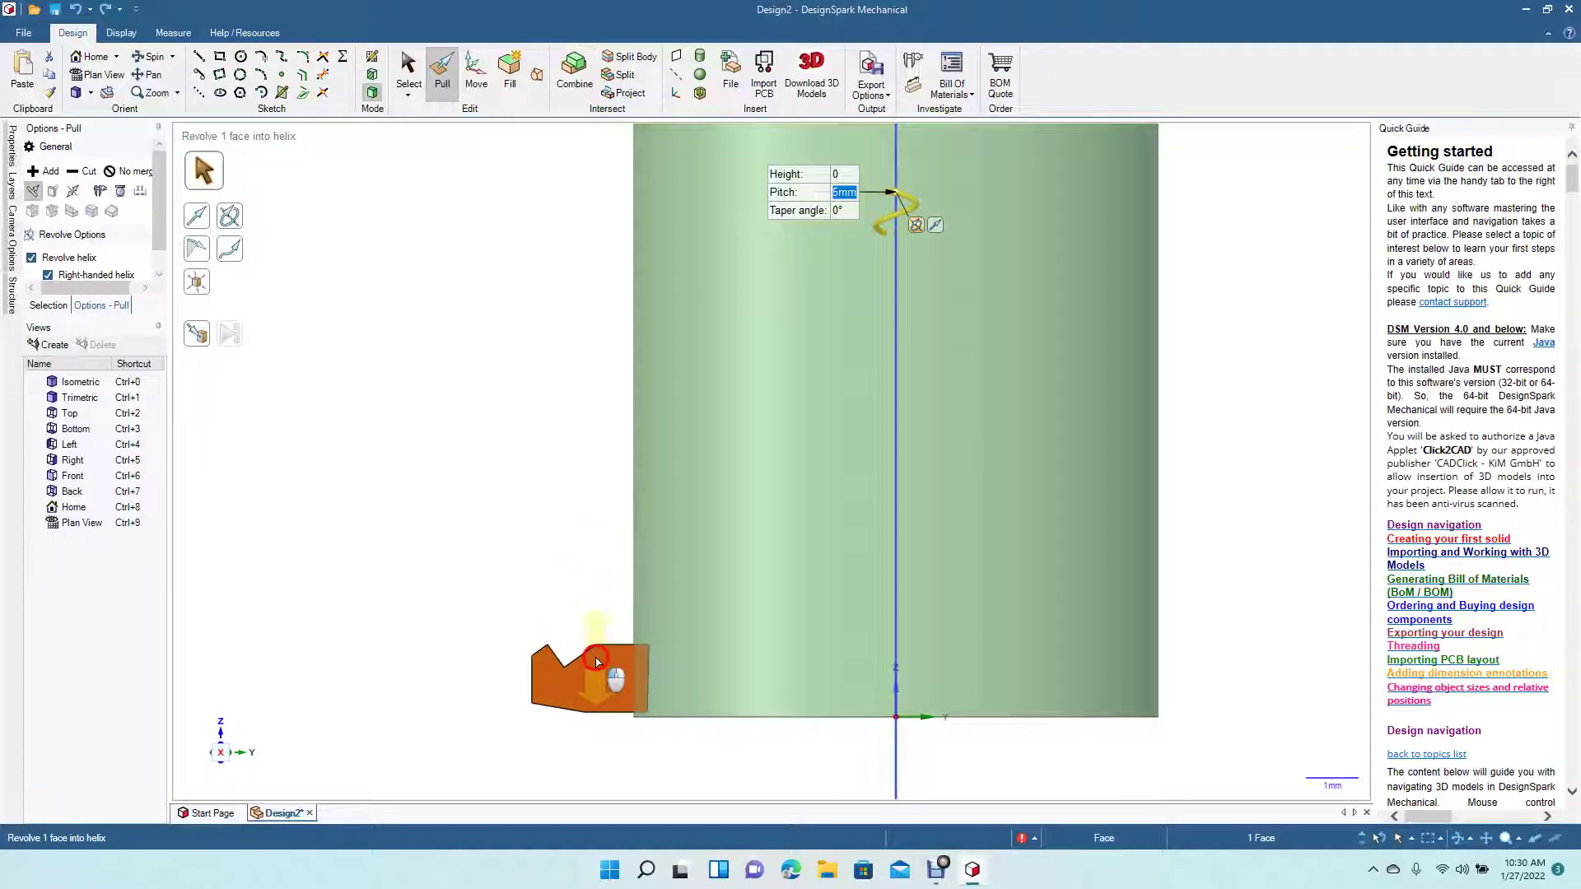
left_click_drag(597, 663, 52, 659)
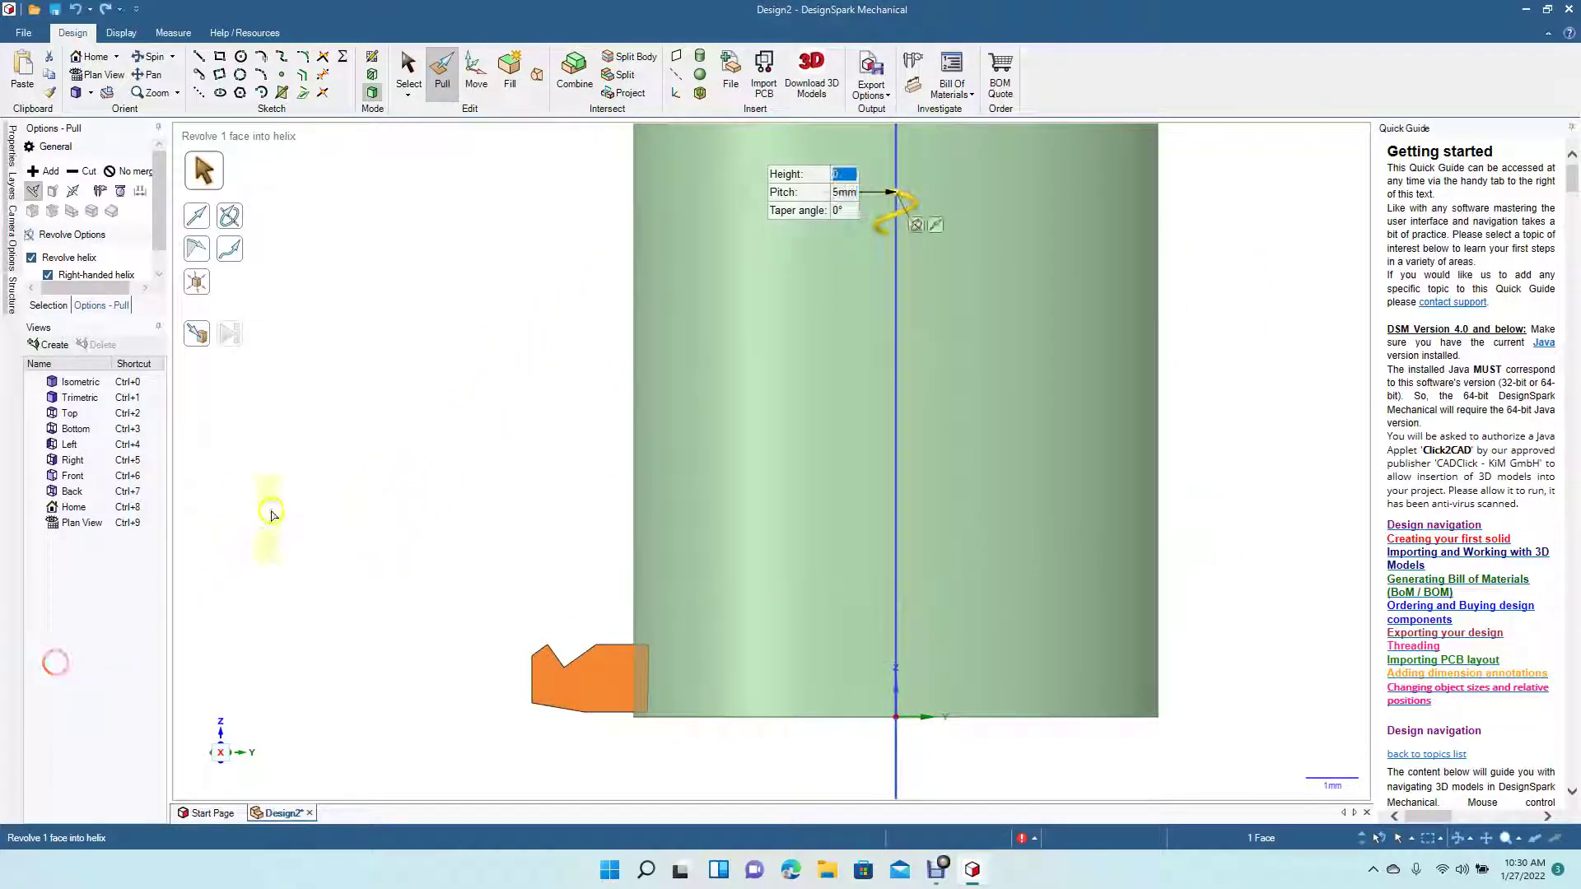
Cancel the helix revolve and deselect the notched profile, leaving no thread created
left_click(345, 470)
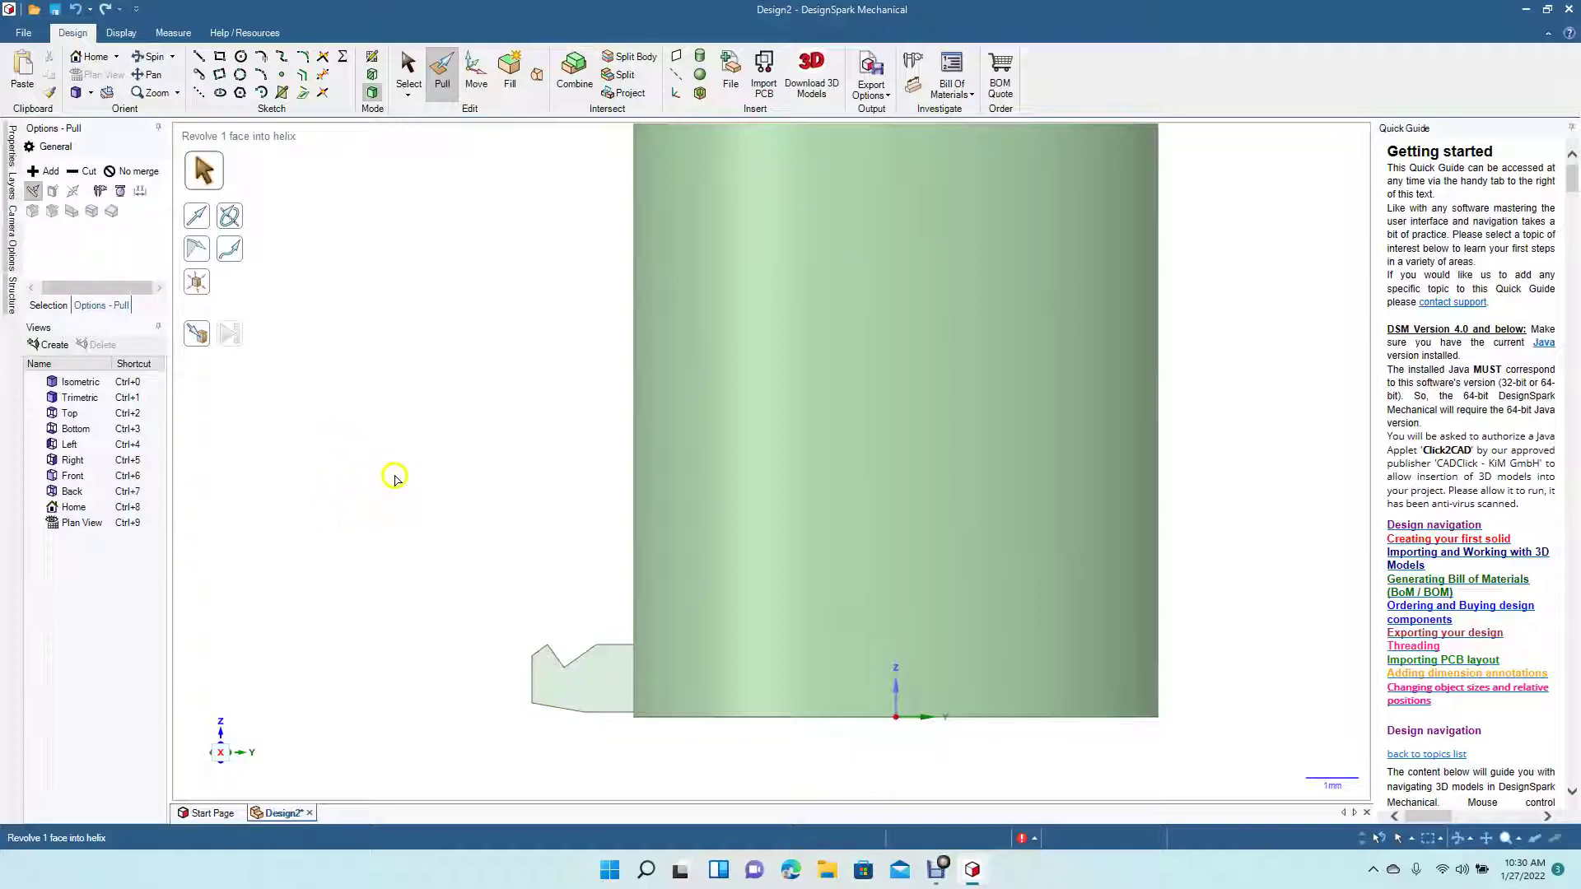
left_click(542, 675)
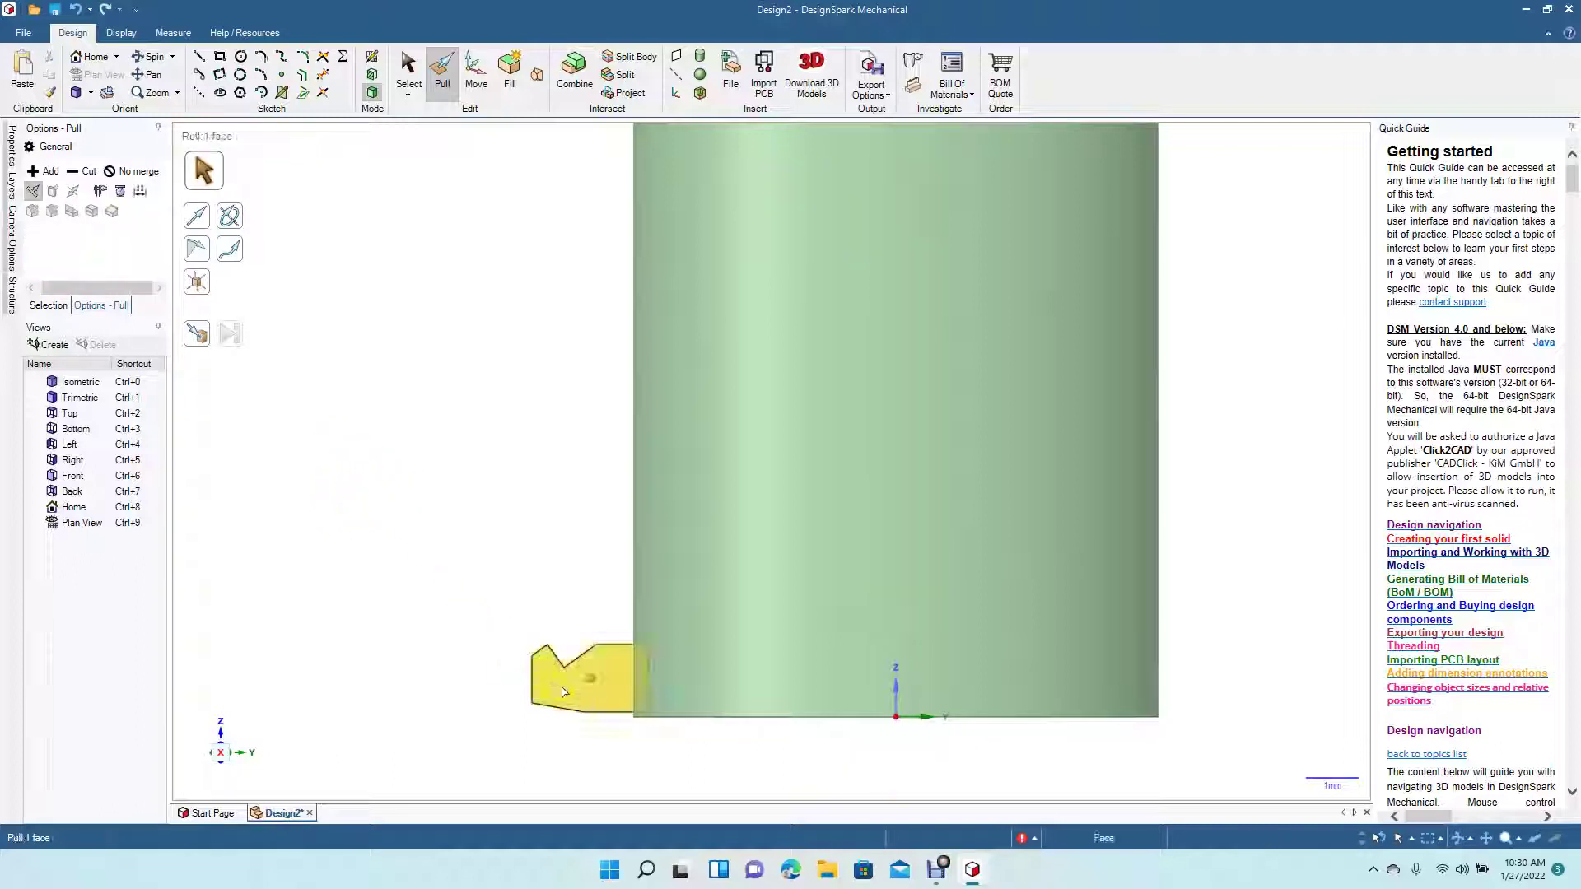
left_click(487, 539)
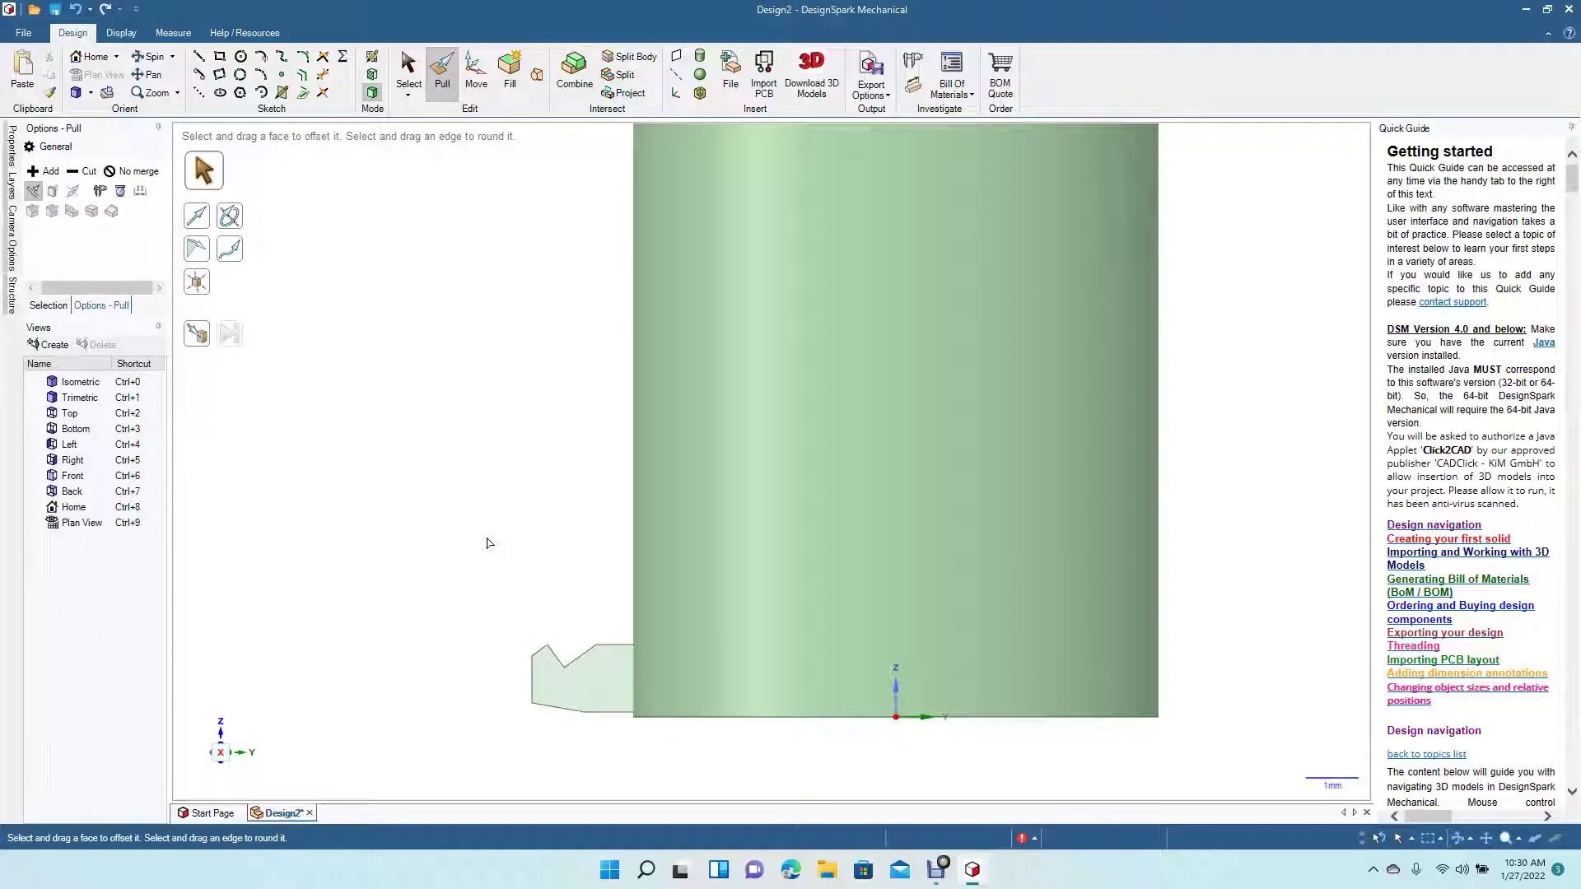
scroll(486, 544, "down", 3)
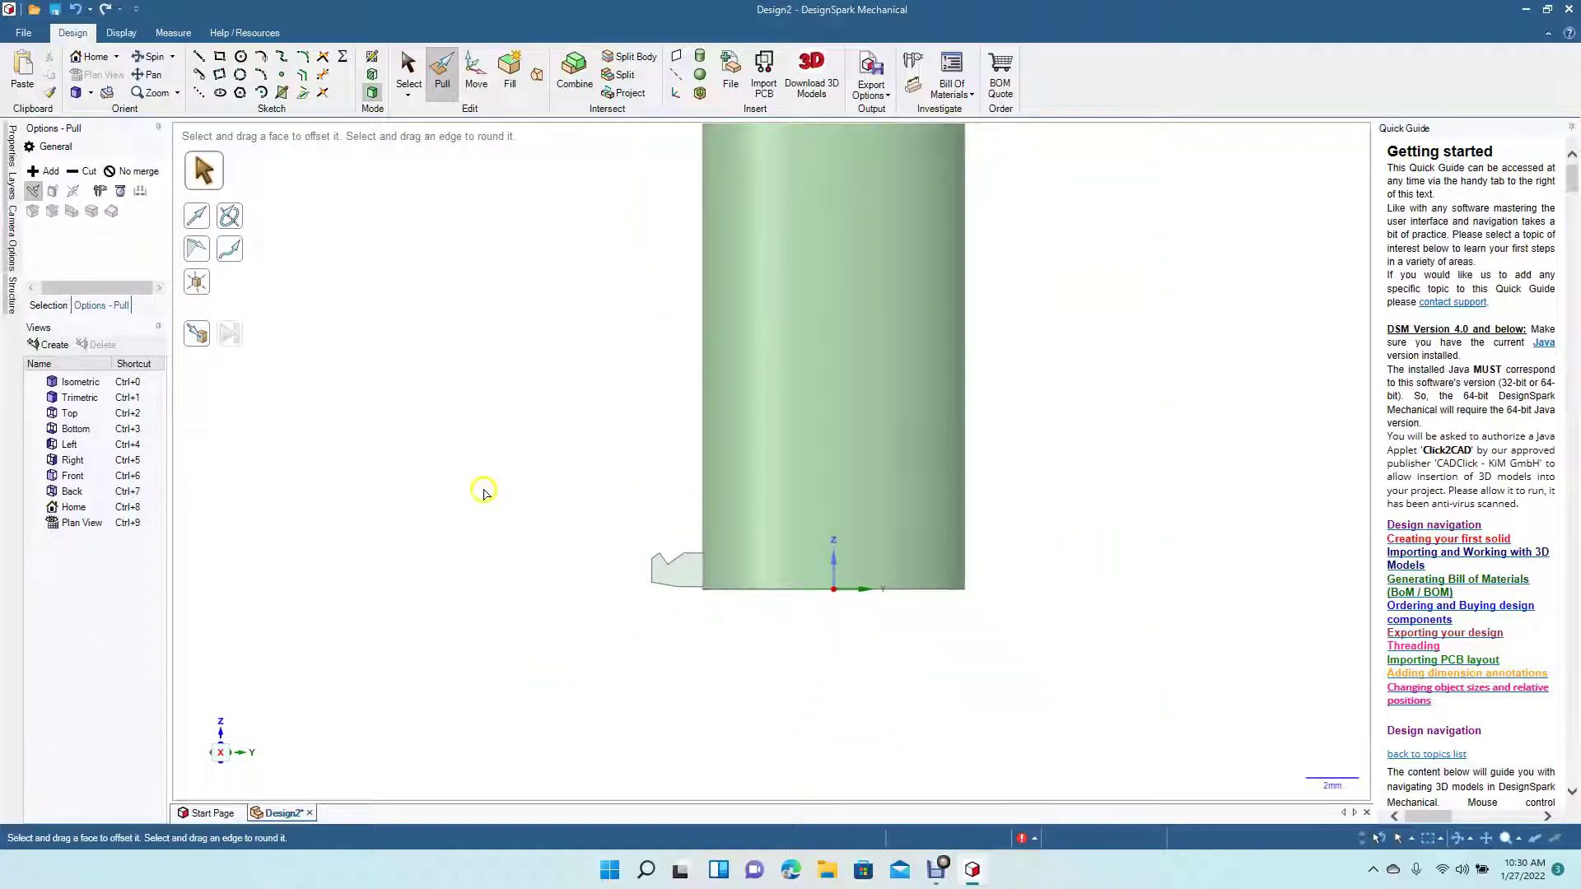